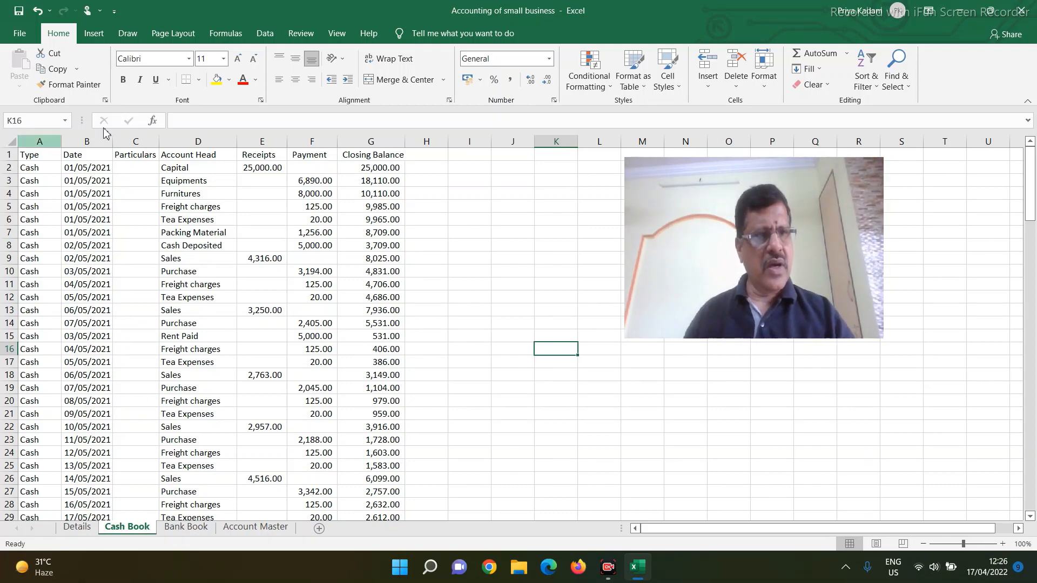
# Step: Examine the Cash Book sheet's column headings, closing balance formulas and the year-end Cash Account entry in row 136
pyautogui.click(28, 154)
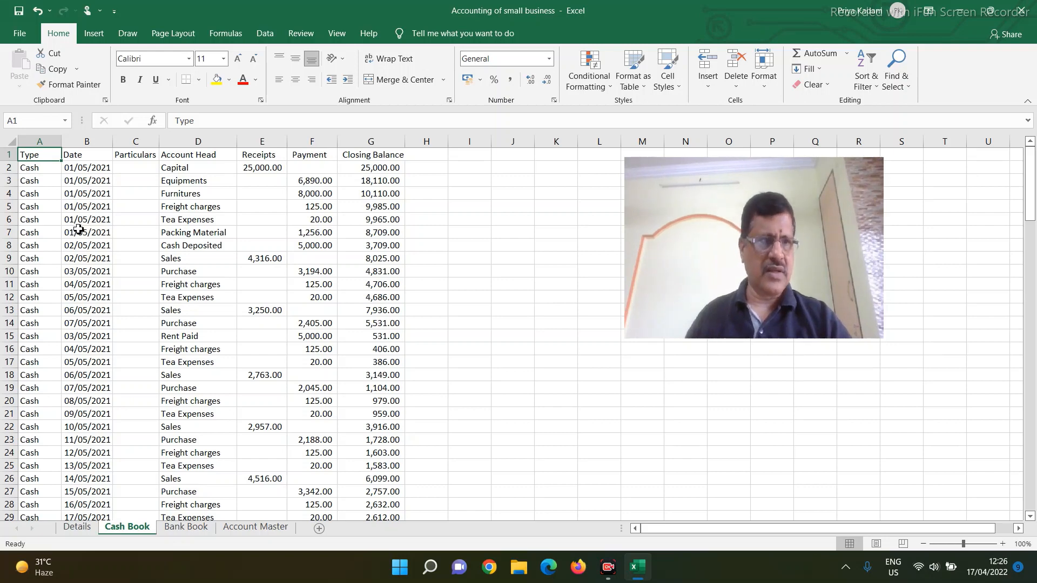
pyautogui.click(29, 167)
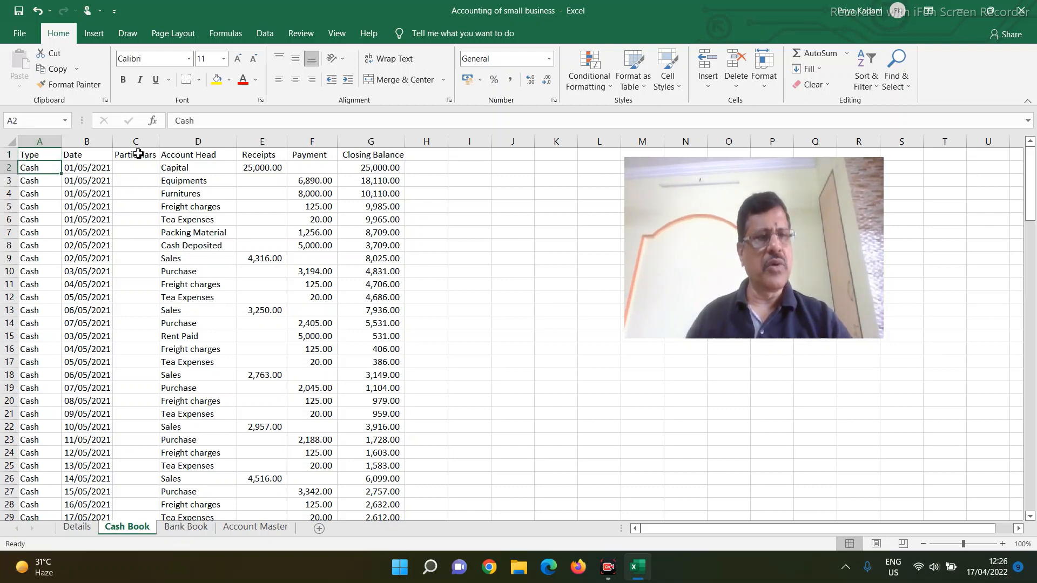
pyautogui.click(175, 154)
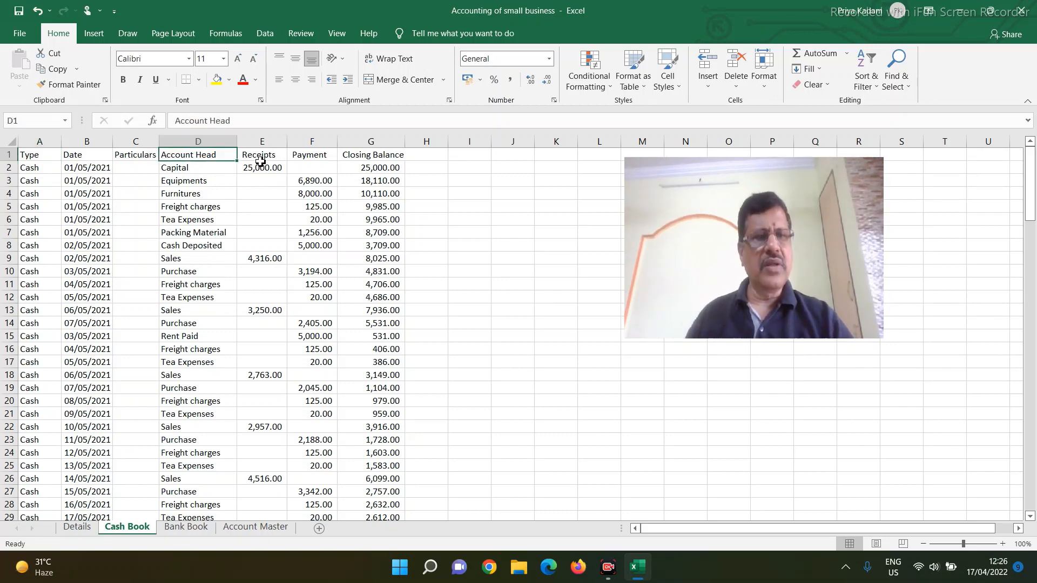
pyautogui.click(362, 168)
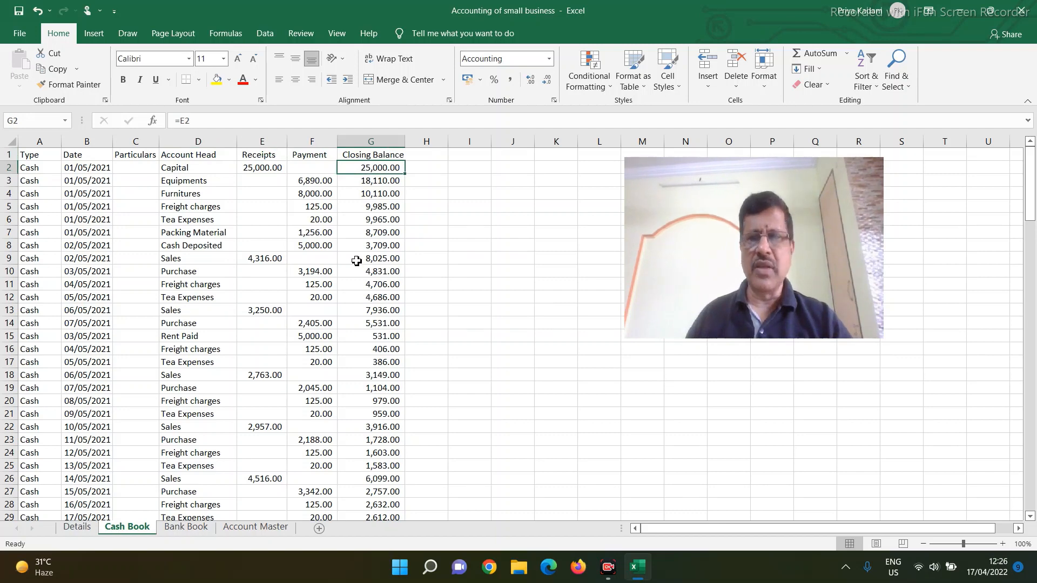
pyautogui.press('Down')
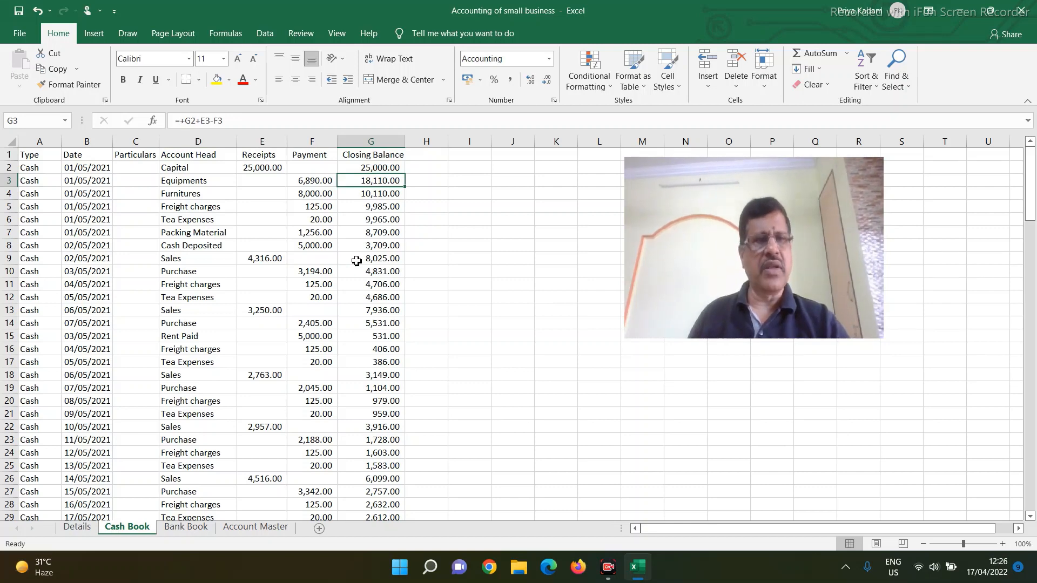
pyautogui.scroll(-13, 310, 273)
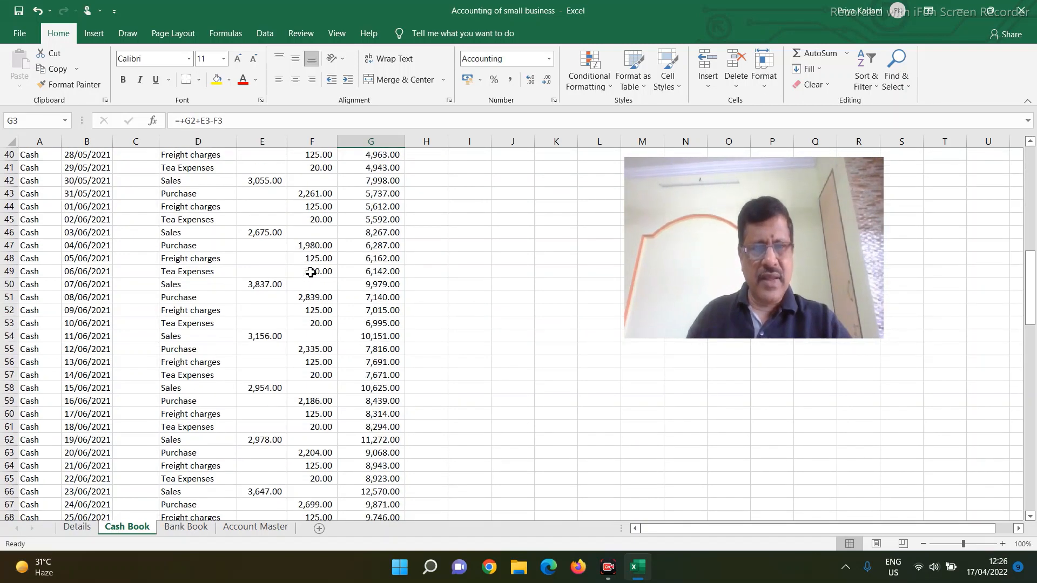
pyautogui.scroll(-20, 310, 272)
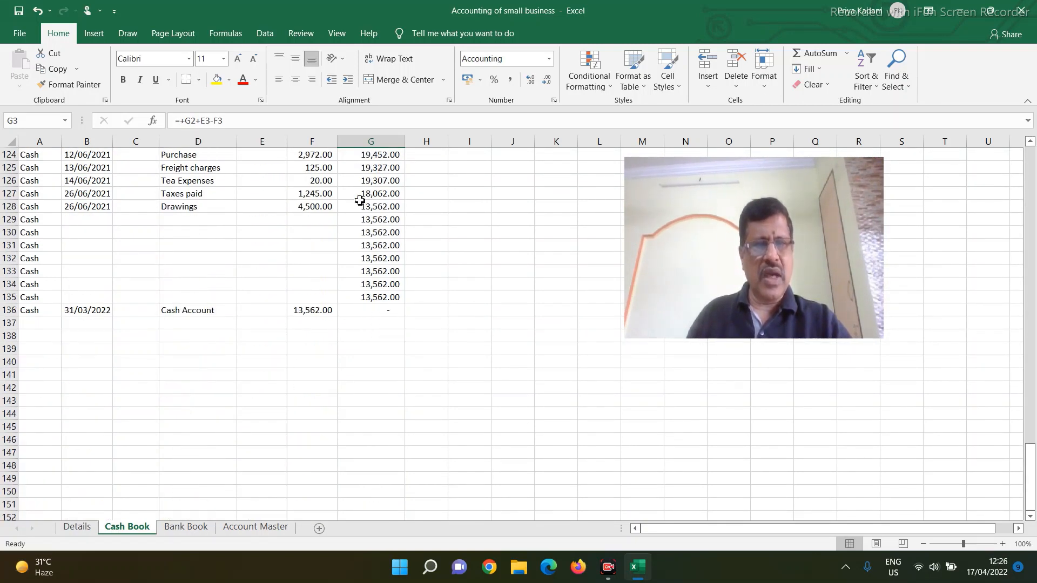
pyautogui.click(369, 295)
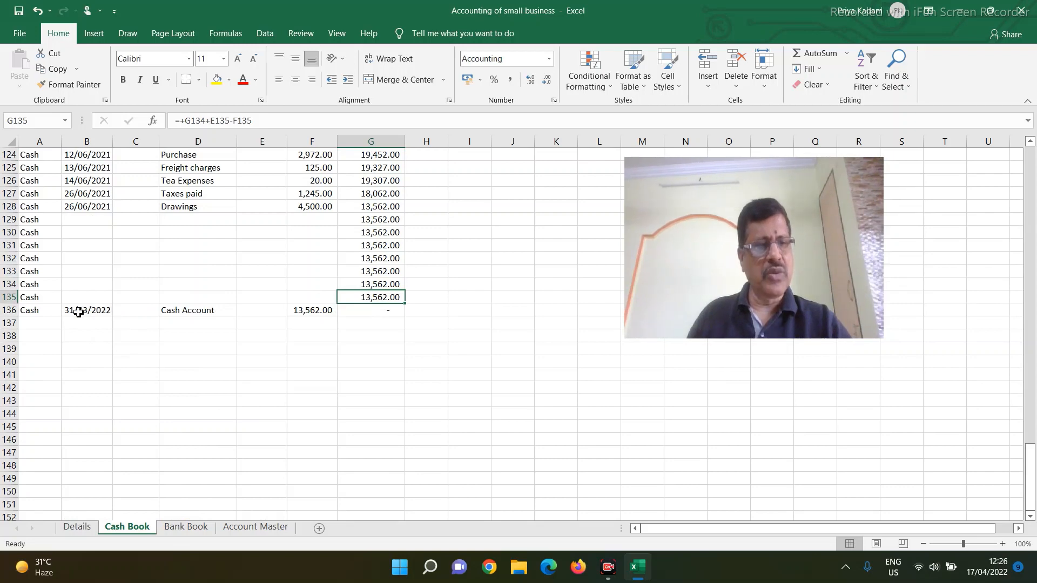
pyautogui.click(180, 309)
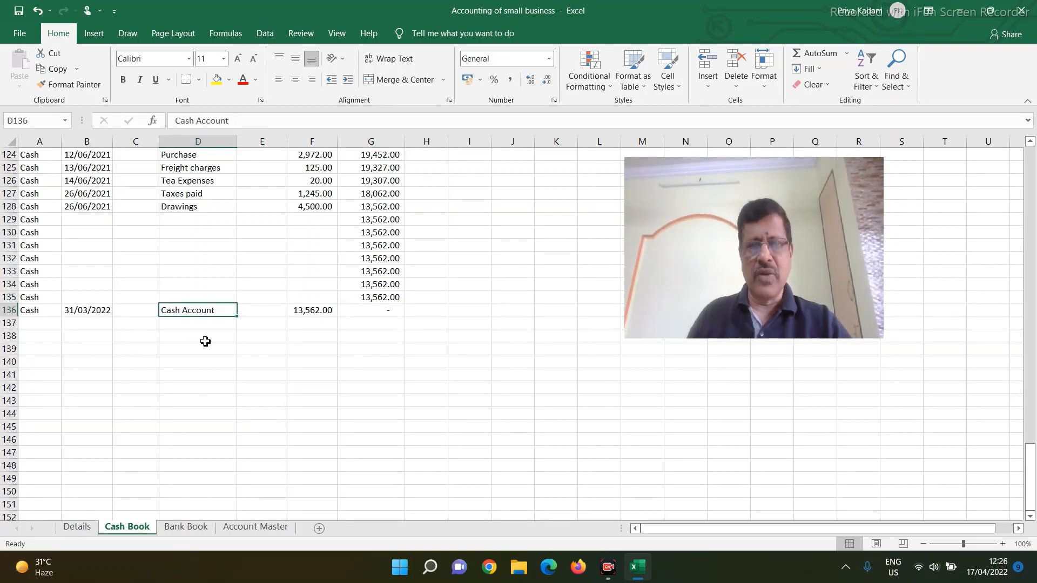
pyautogui.click(307, 311)
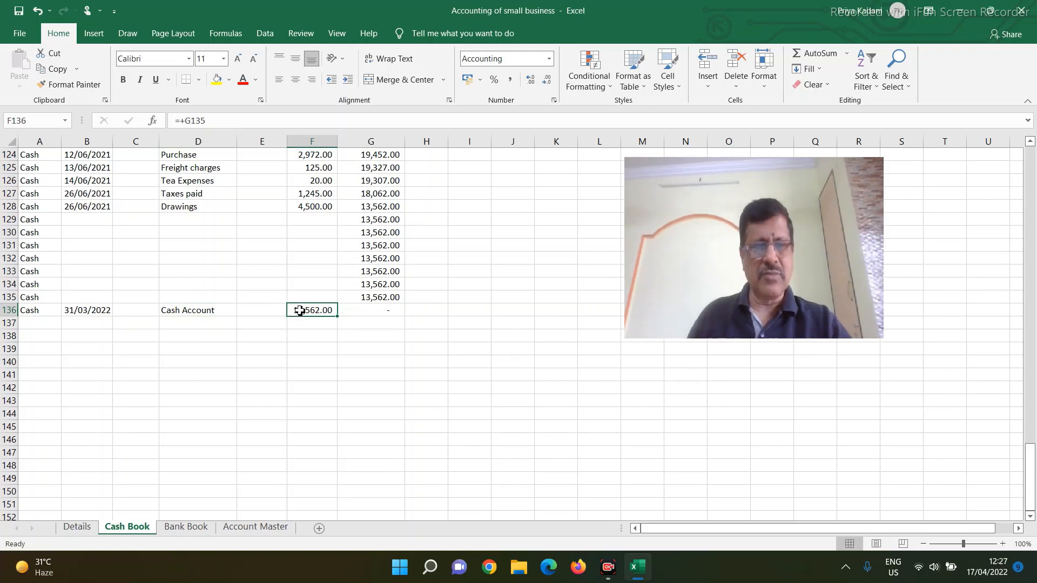
pyautogui.click(362, 314)
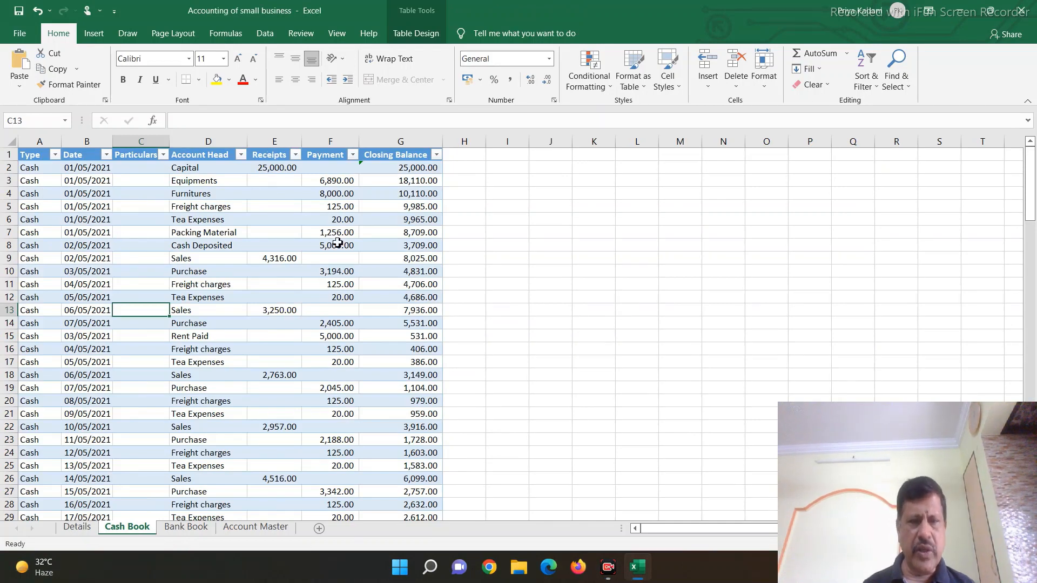
# Step: Look through the table-formatted Cash Book entries and view the Bank Book sheet
pyautogui.scroll(-6, 316, 260)
pyautogui.scroll(-5, 316, 260)
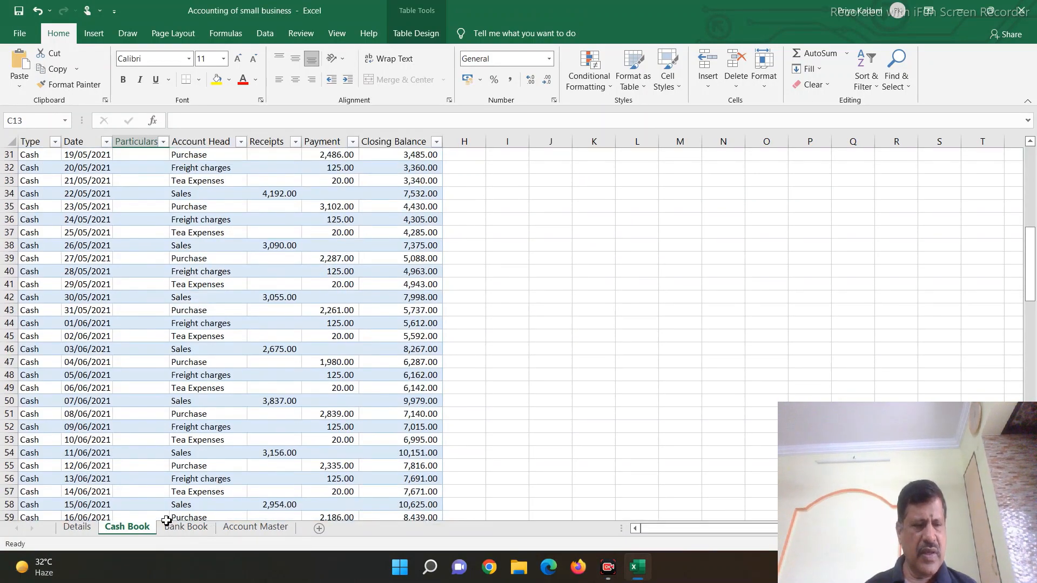
pyautogui.click(186, 527)
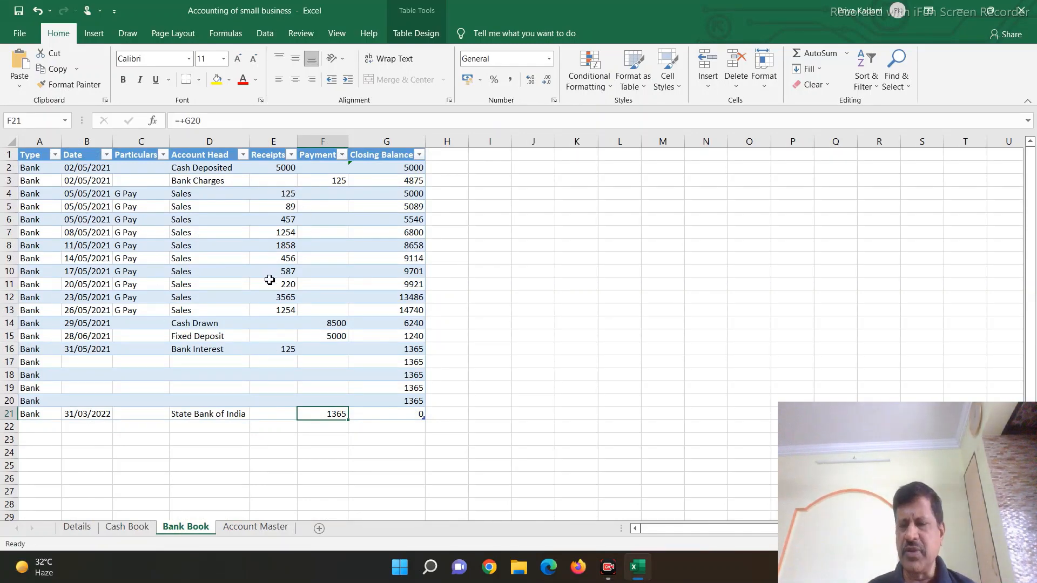
# Step: Load the Account Master table into the Power Query Editor and name the query AccountMaster
pyautogui.click(256, 526)
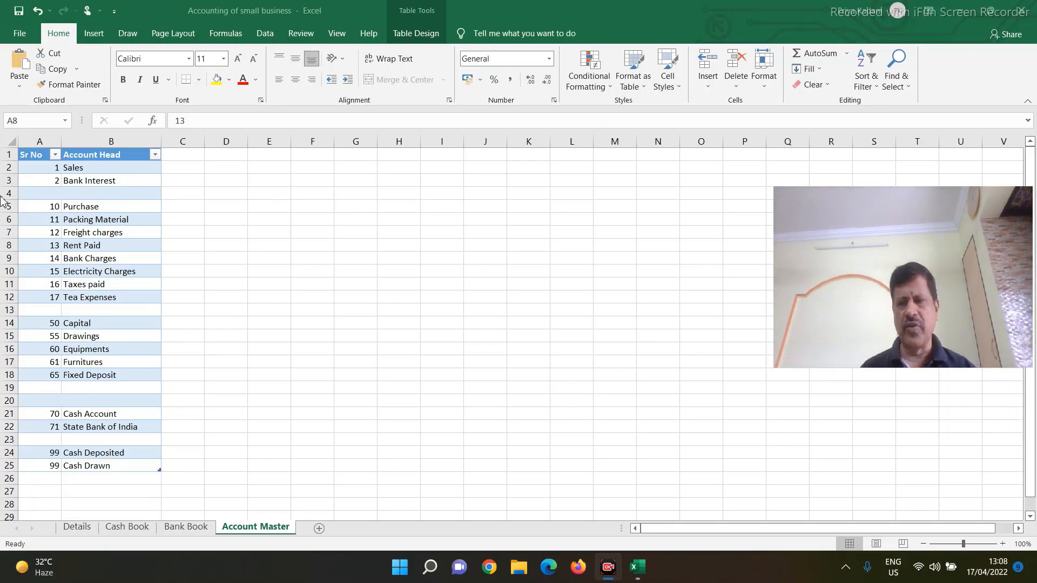
pyautogui.click(71, 236)
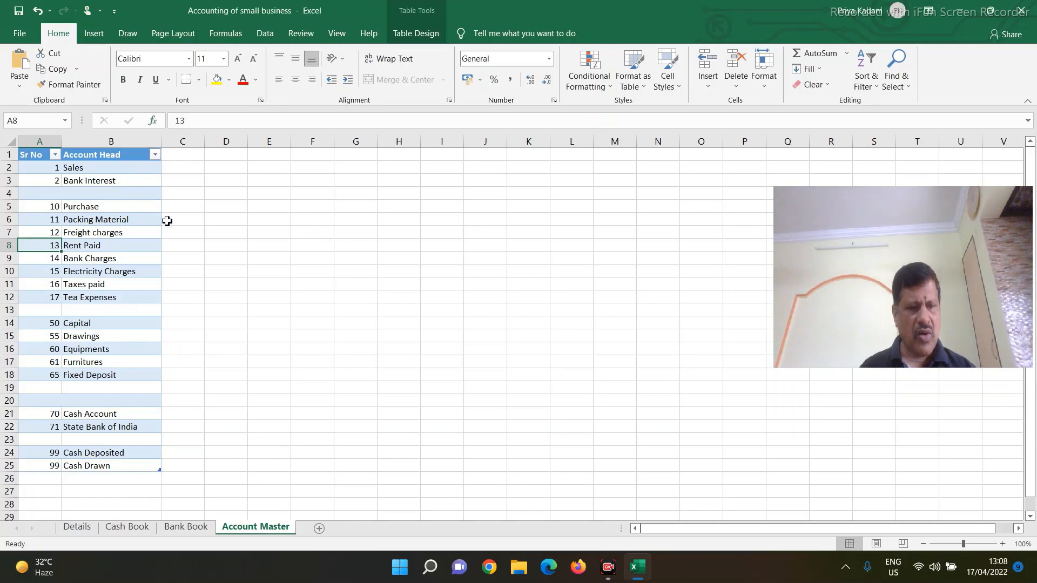
pyautogui.click(265, 35)
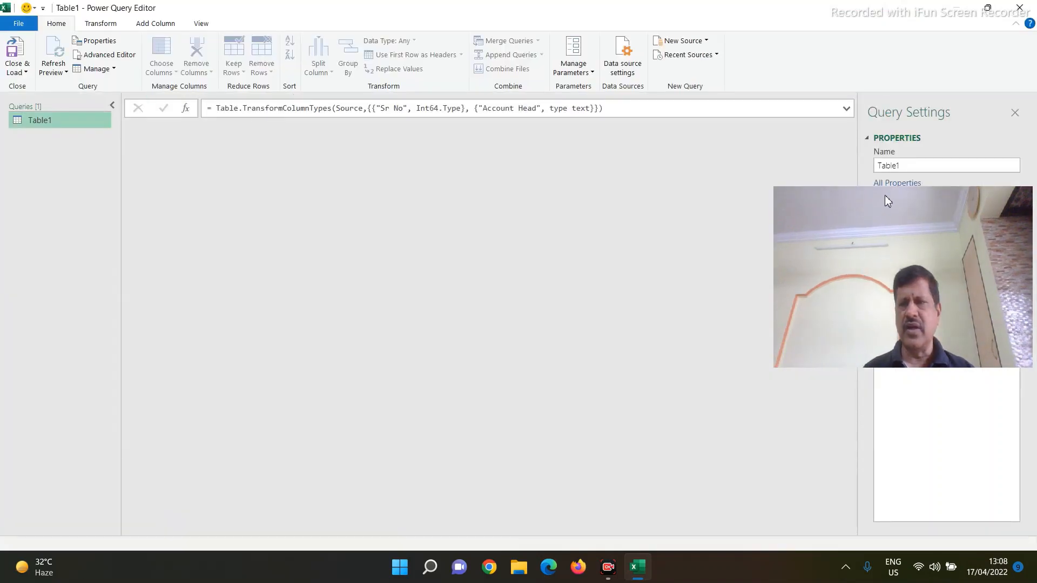
pyautogui.moveTo(885, 195); pyautogui.dragTo(837, 375)
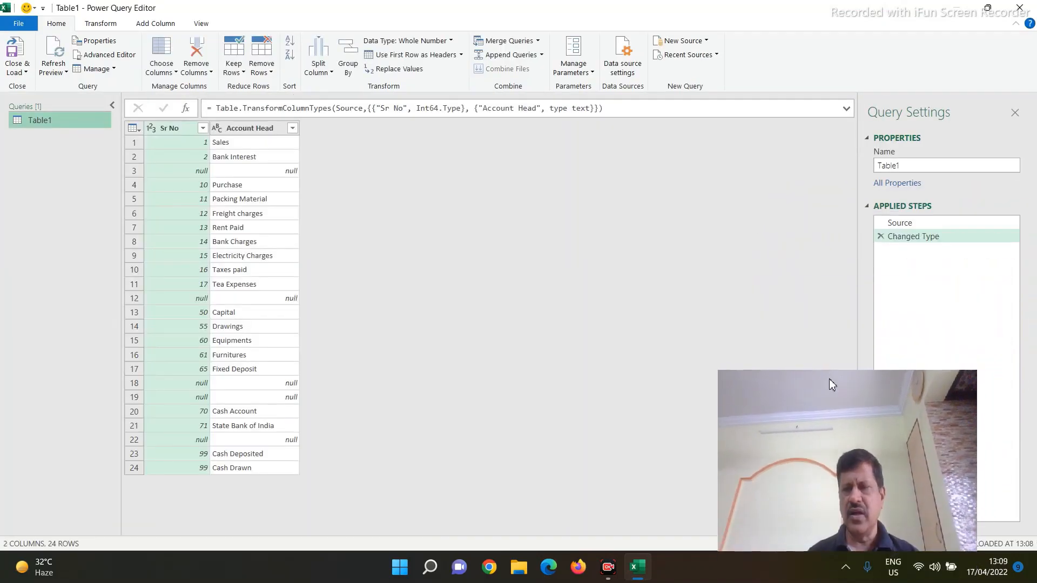
pyautogui.click(935, 165)
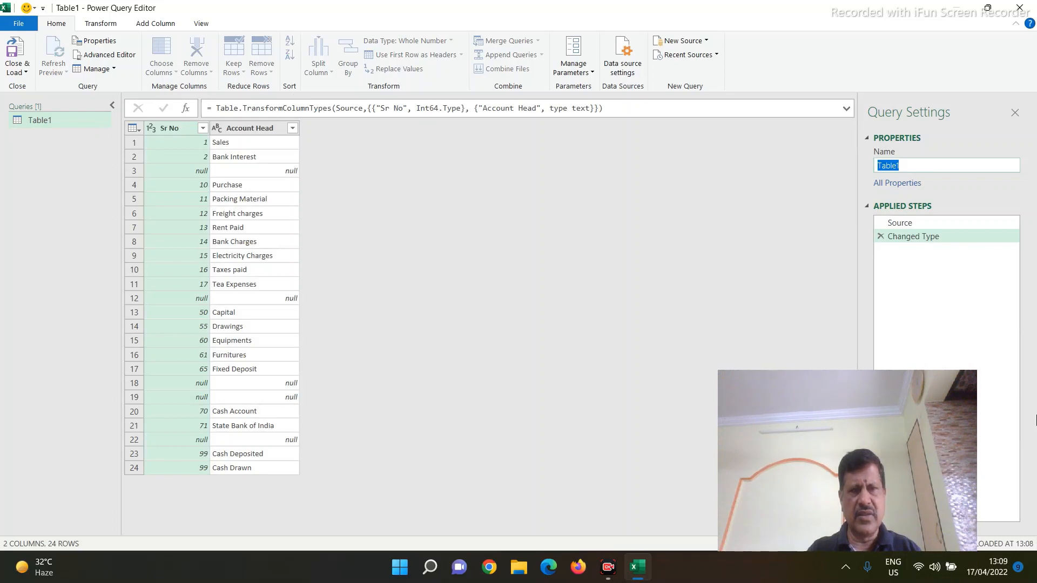
pyautogui.write('AccountMaster')
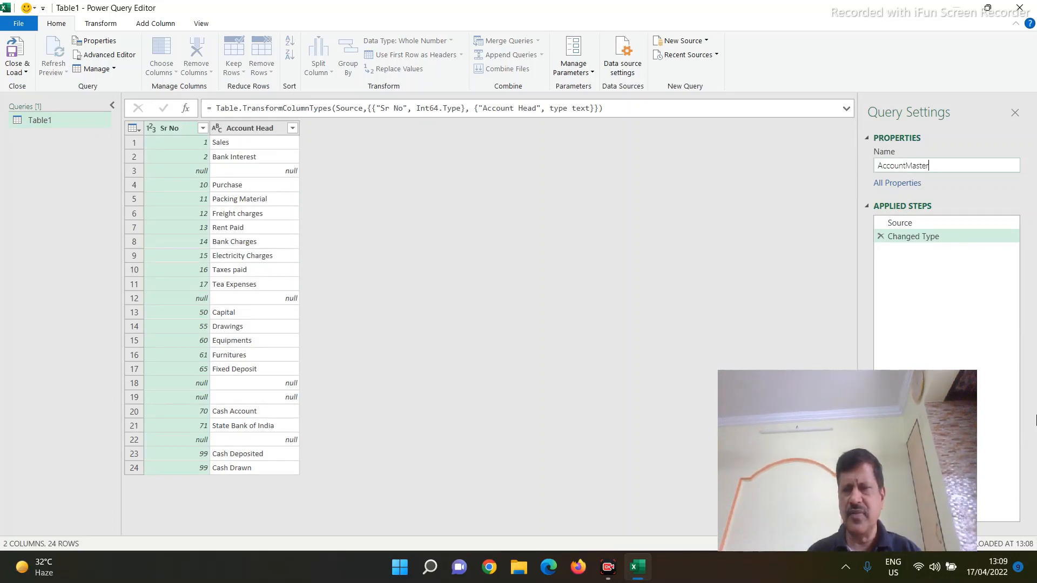
pyautogui.press('Return')
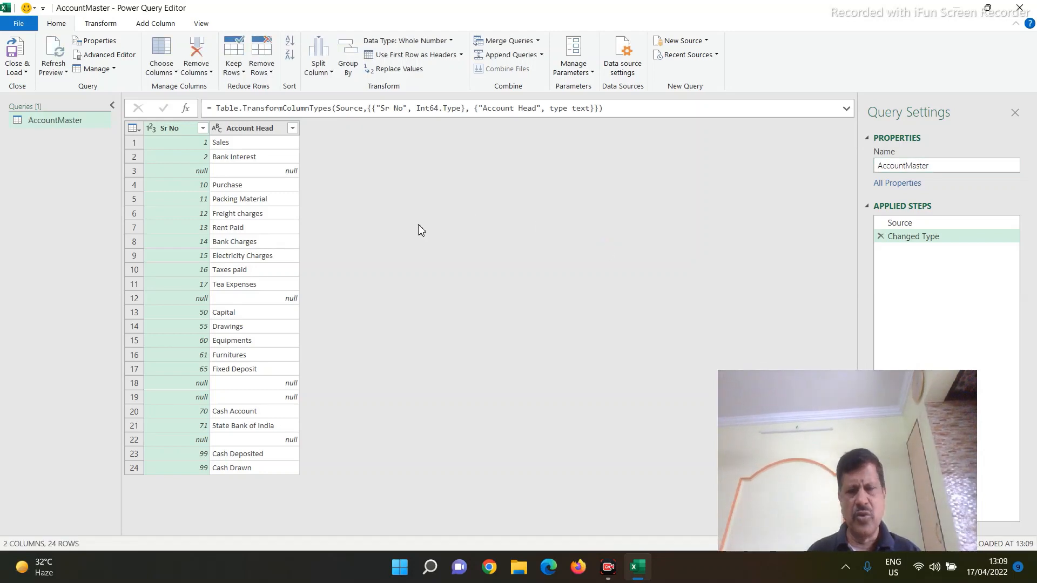
# Step: Filter the null rows out of the AccountMaster query's Account Head column
pyautogui.click(293, 128)
pyautogui.click(111, 281)
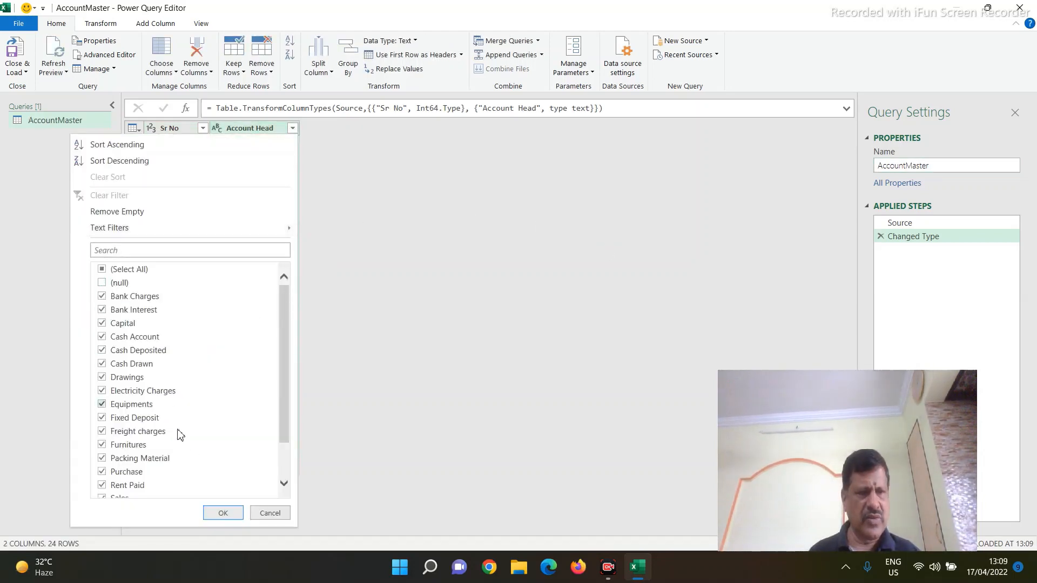
pyautogui.click(219, 513)
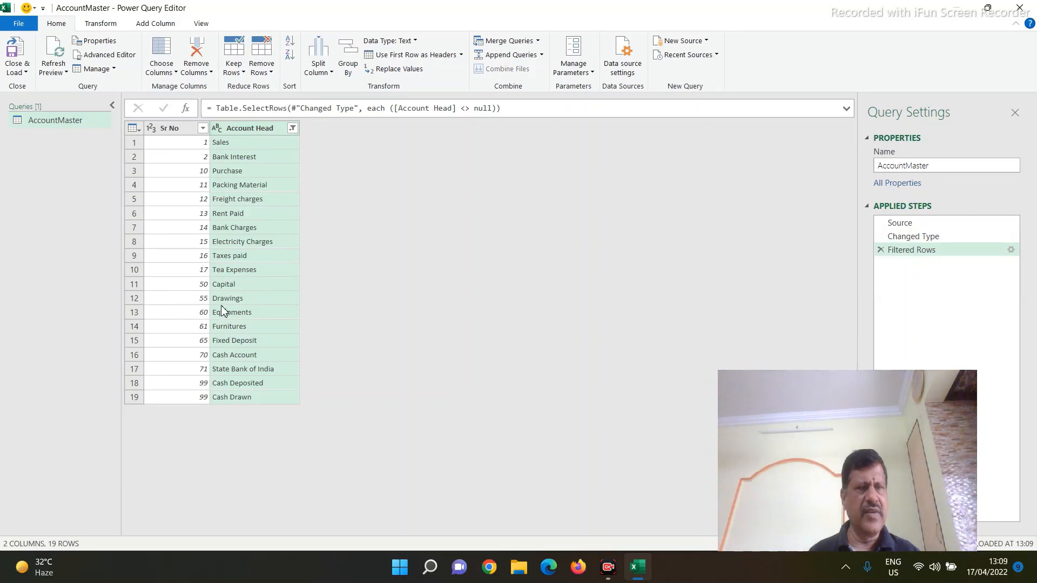
# Step: Close the editor and load the AccountMaster query as a connection only
pyautogui.click(25, 72)
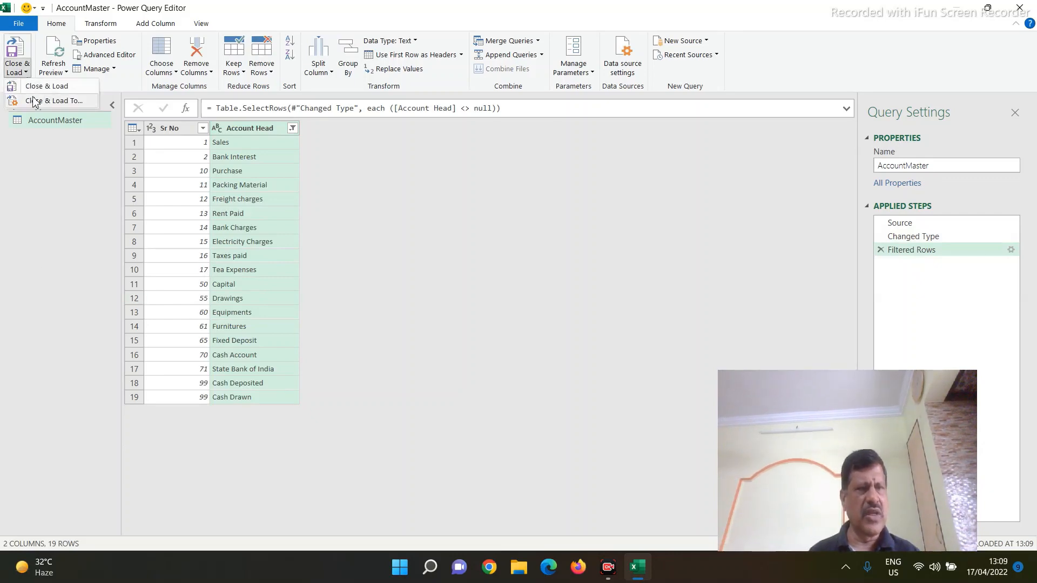
pyautogui.click(32, 100)
pyautogui.click(678, 304)
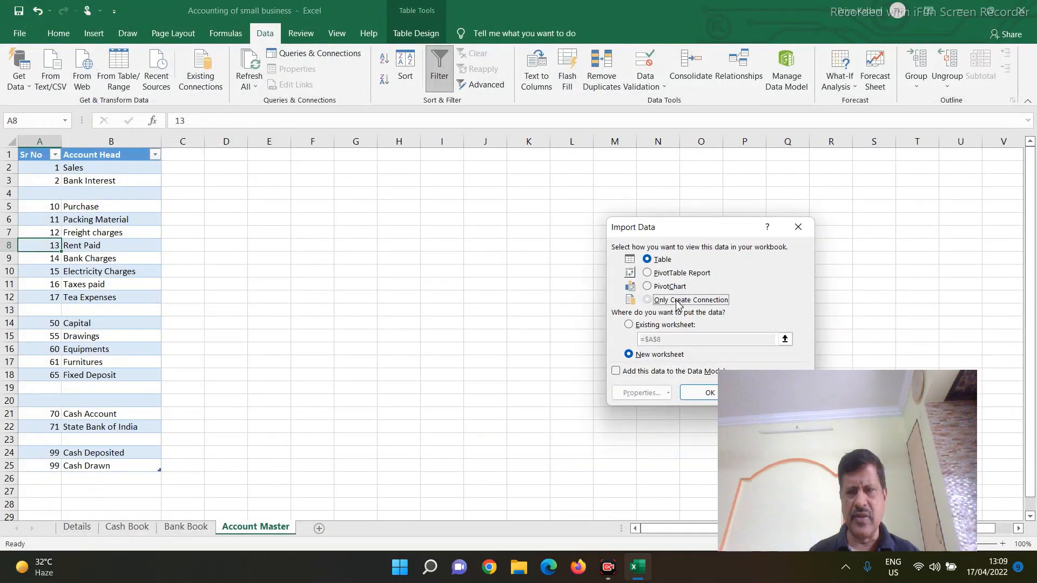
pyautogui.click(706, 393)
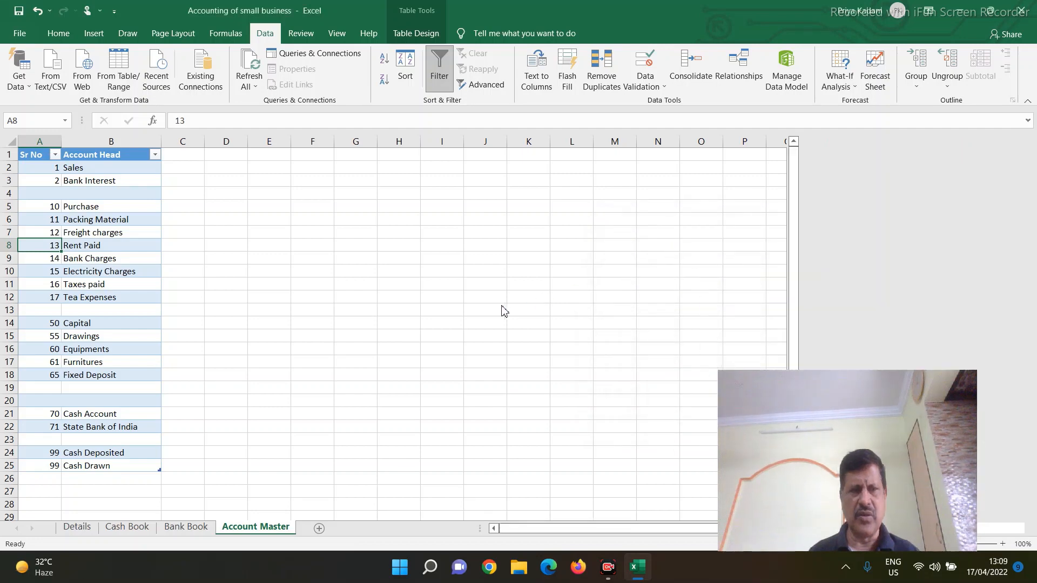
# Step: Load the Cash Book sheet's table into the Power Query Editor as a new query
pyautogui.click(127, 527)
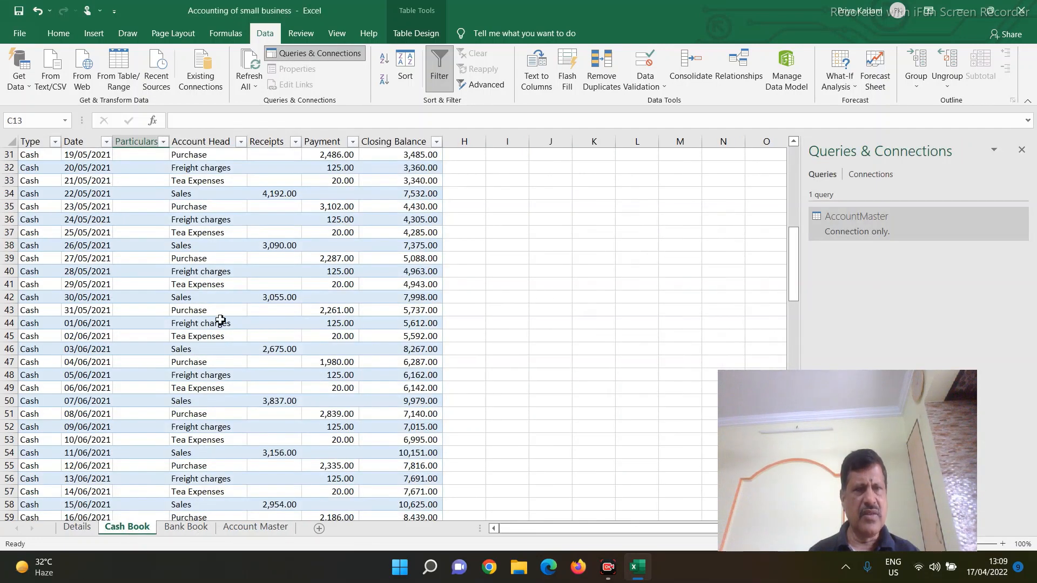
pyautogui.click(207, 297)
pyautogui.click(121, 70)
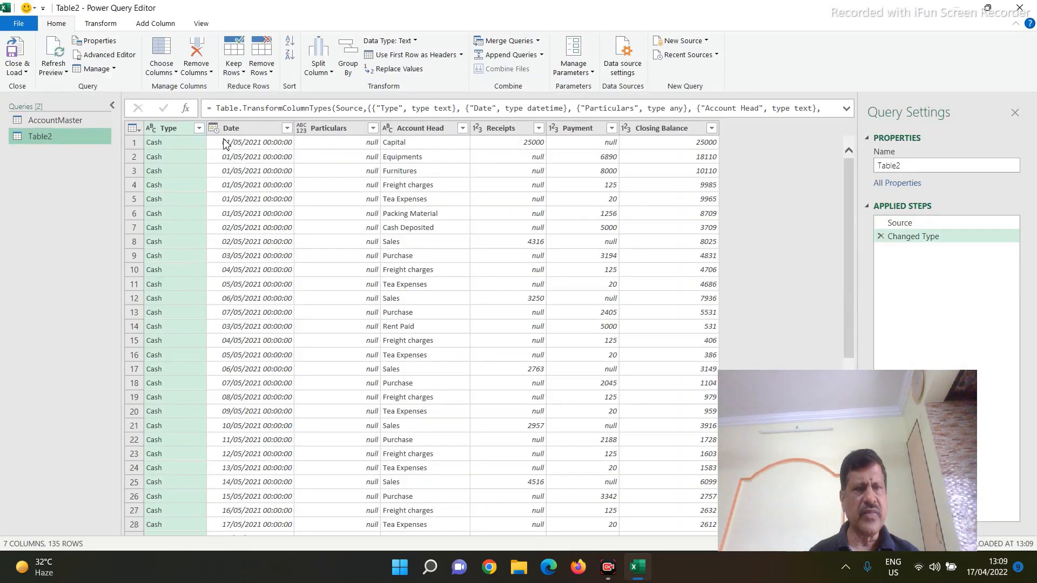
# Step: Rename the Cash Book table's query as CashBook
pyautogui.click(913, 165)
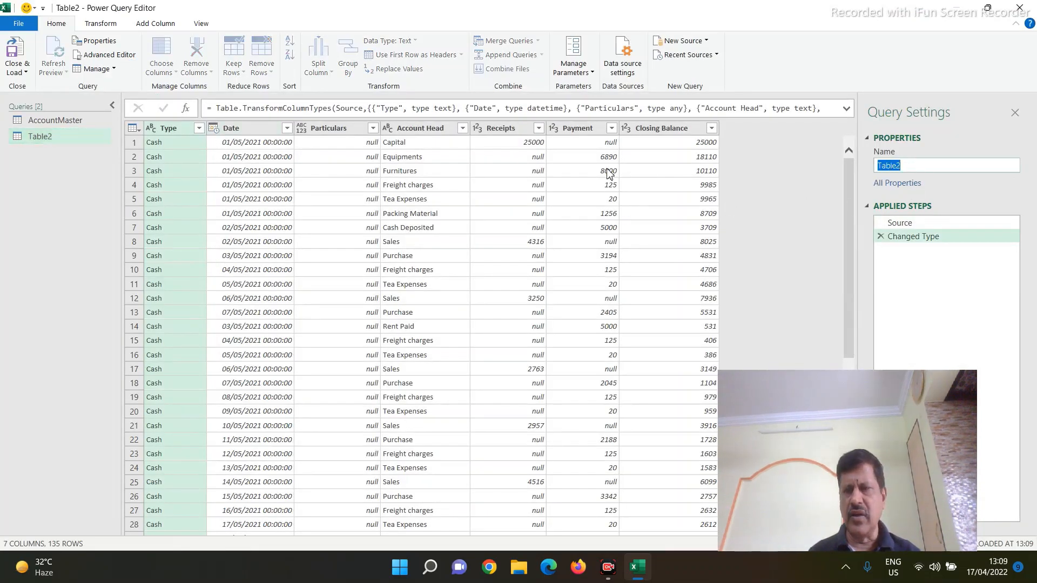
pyautogui.write('CAsh')
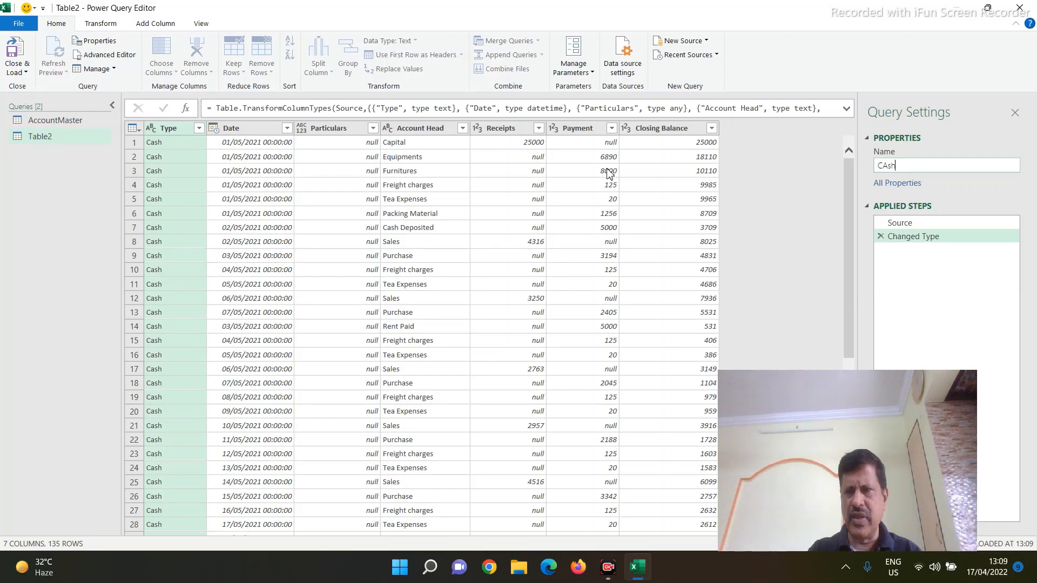
pyautogui.press('BackSpace')
pyautogui.write('ash BO')
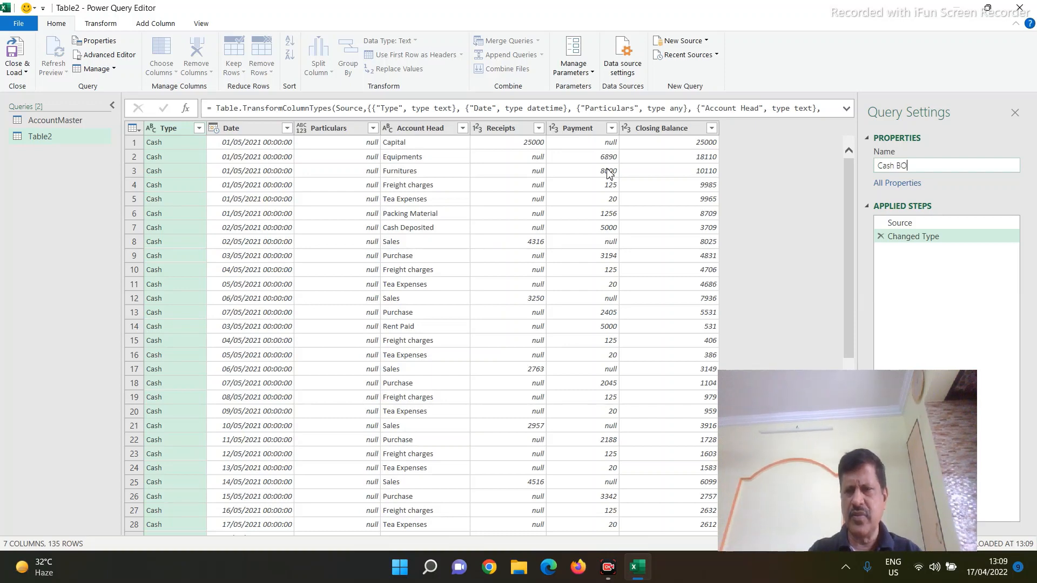
pyautogui.press('BackSpace')
pyautogui.press('BackSpace')
pyautogui.press('BackSpace')
pyautogui.write('Book')
pyautogui.press('Return')
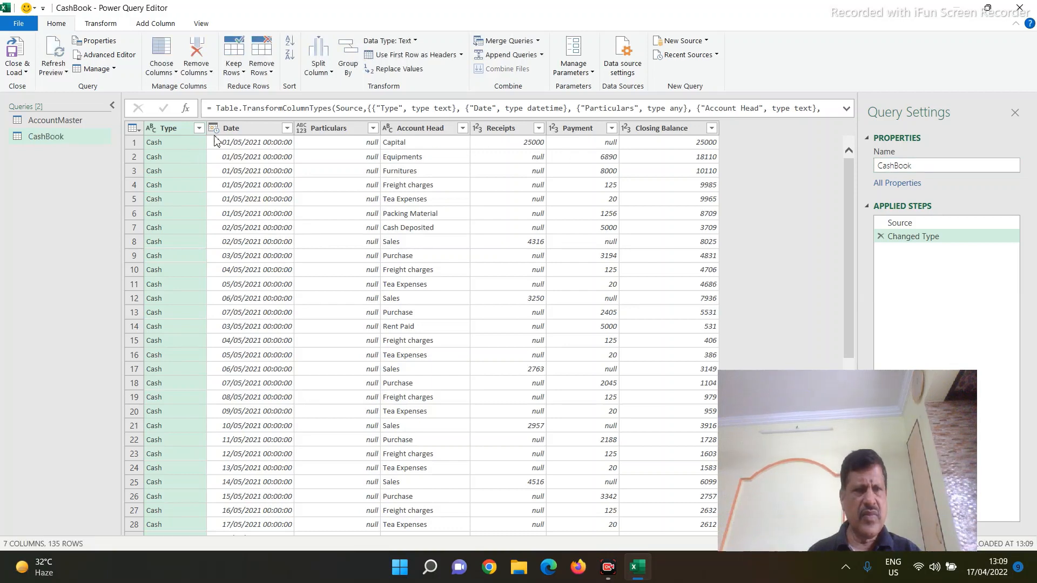
# Step: Change the CashBook query's Date column to the Date type, replacing the current conversion step
pyautogui.click(213, 128)
pyautogui.click(237, 216)
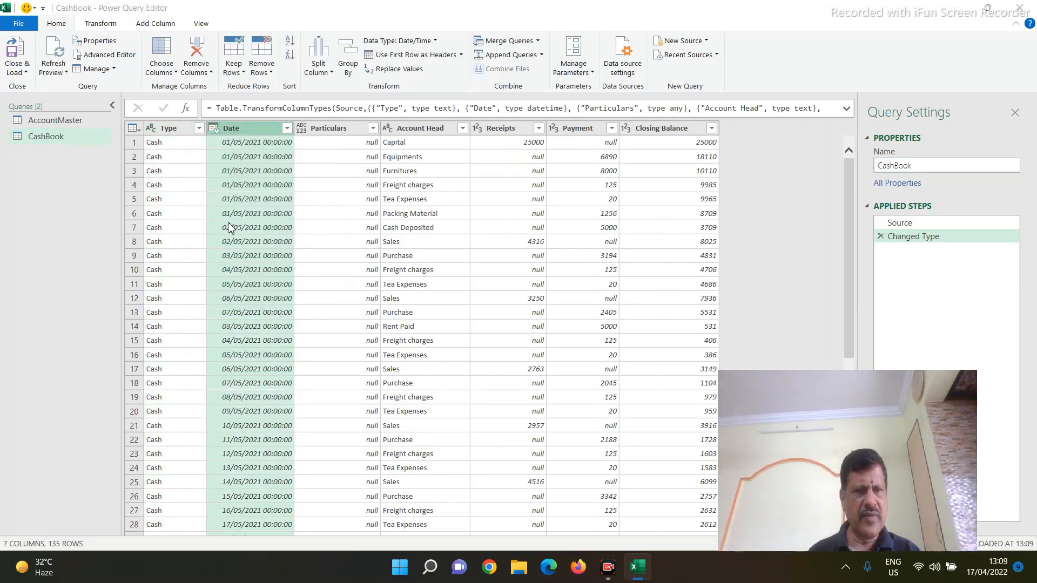
pyautogui.click(507, 314)
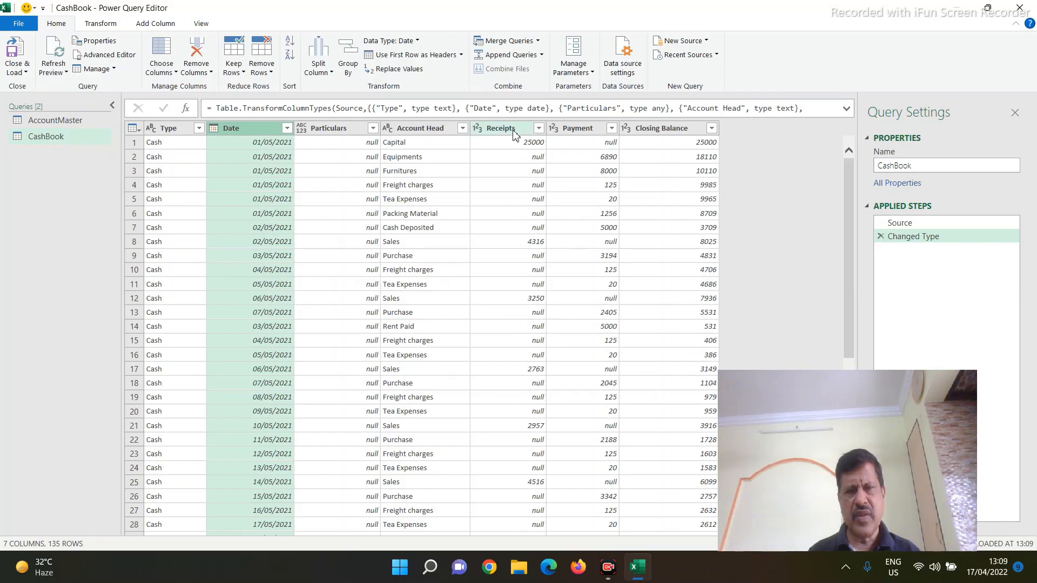
# Step: Close the editor and load the CashBook query as a connection only
pyautogui.click(26, 73)
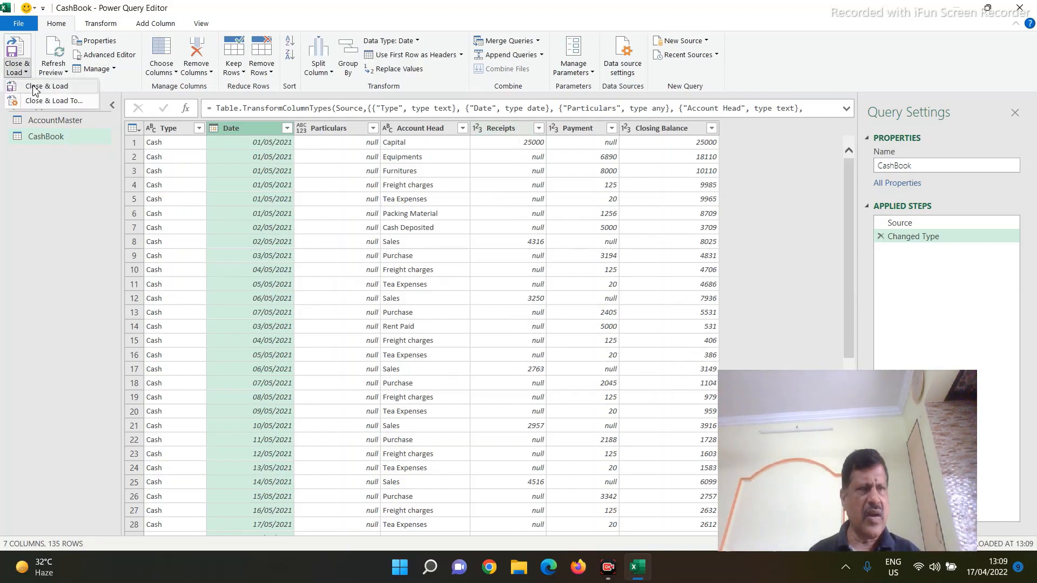
pyautogui.click(45, 111)
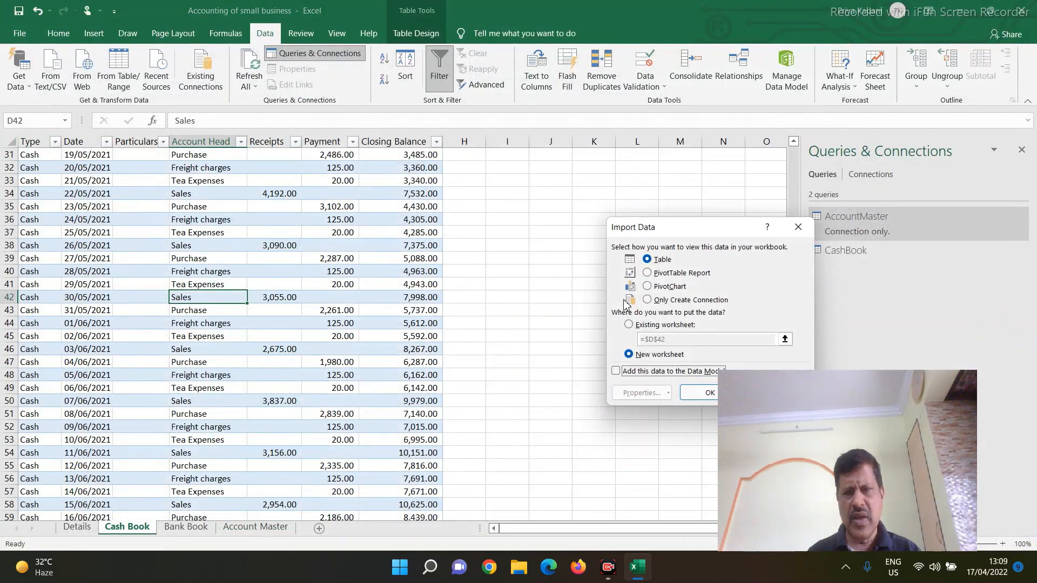
pyautogui.click(670, 301)
pyautogui.click(697, 398)
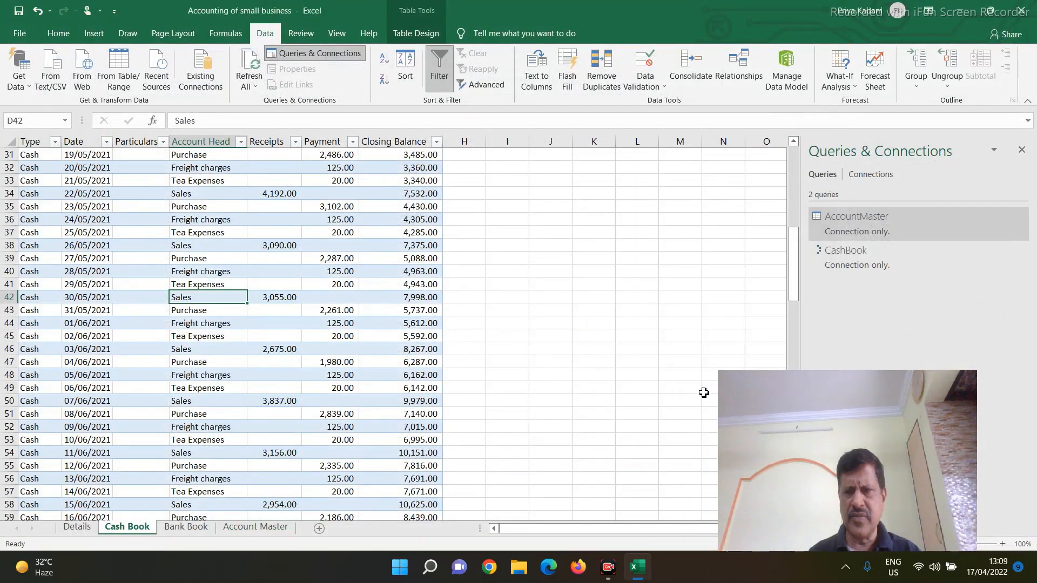
# Step: Load the Bank Book sheet's table into the Power Query Editor and rename its query as BankBook
pyautogui.click(194, 529)
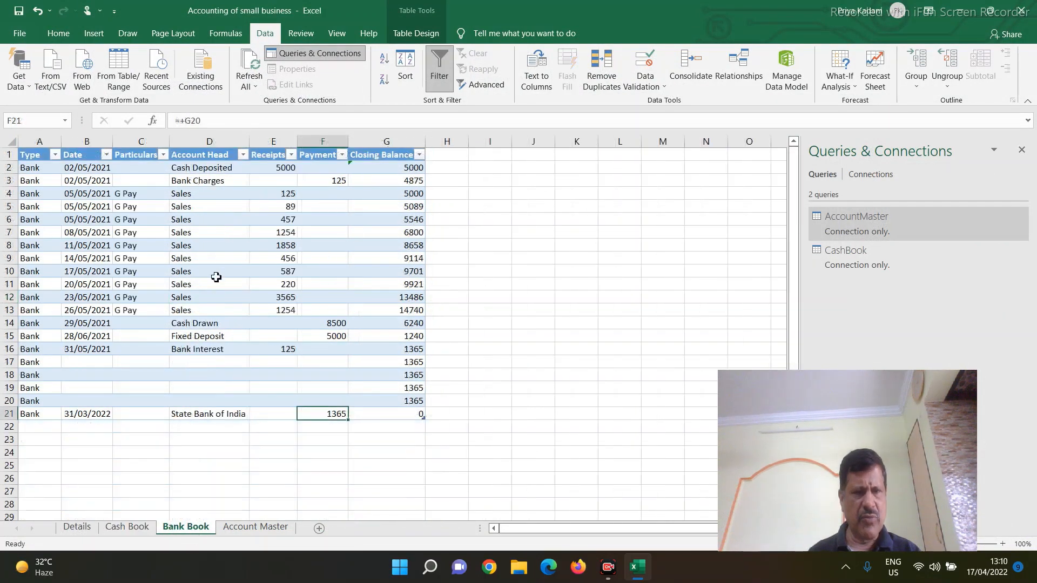
pyautogui.click(119, 73)
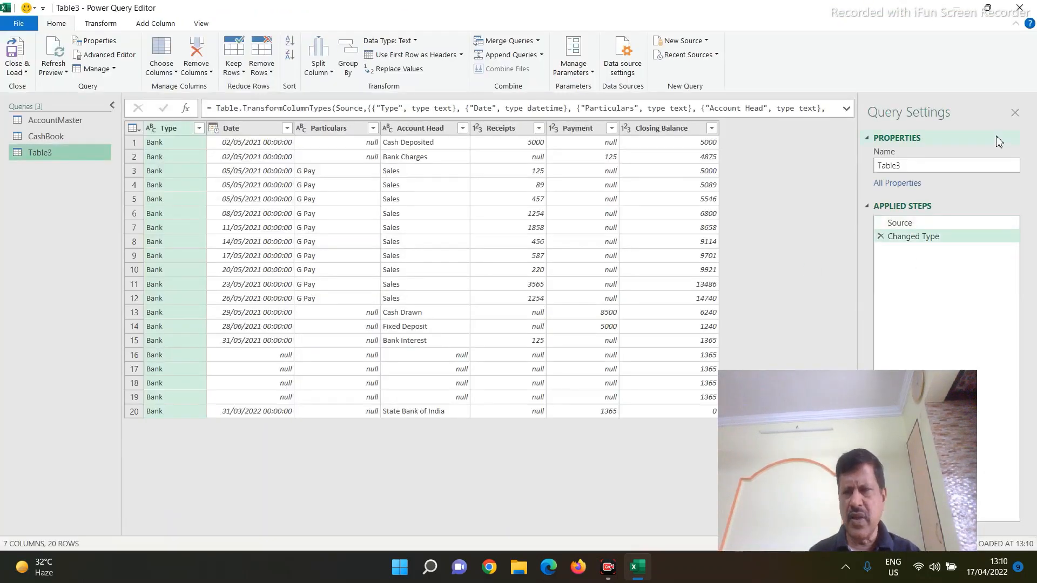
pyautogui.moveTo(938, 167); pyautogui.dragTo(546, 167)
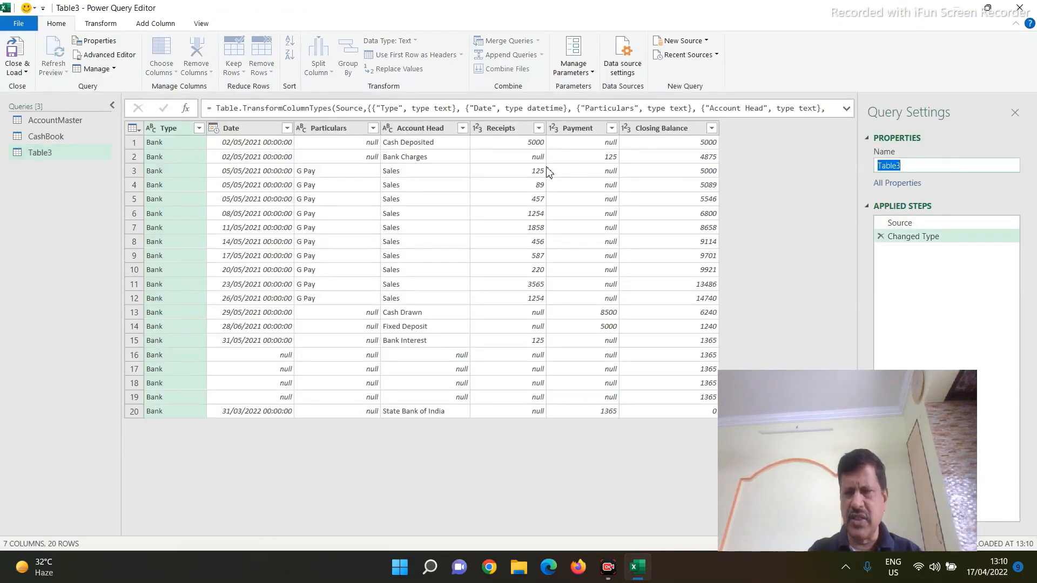
pyautogui.write('Ban')
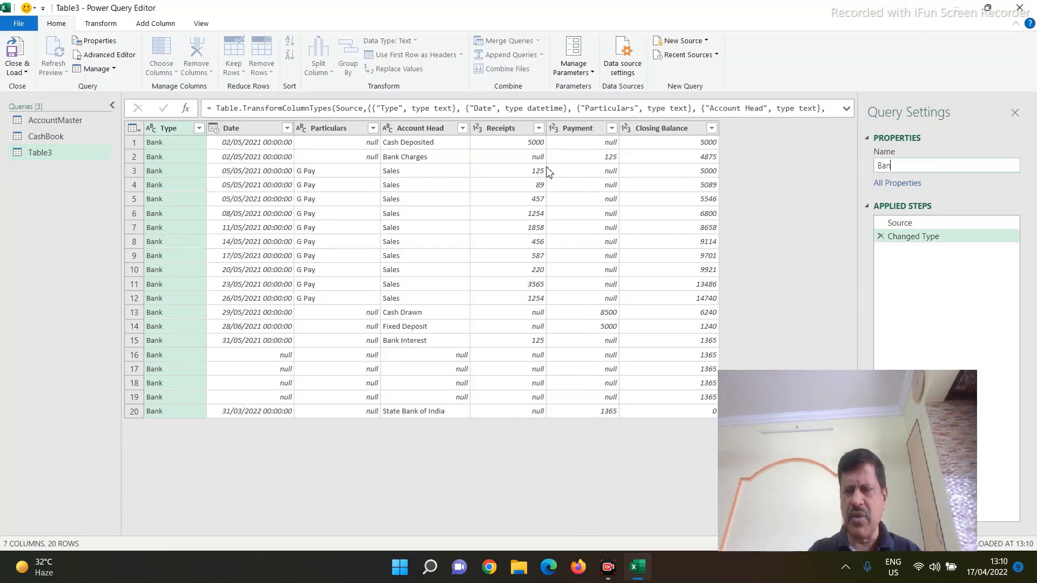
pyautogui.write('kNp')
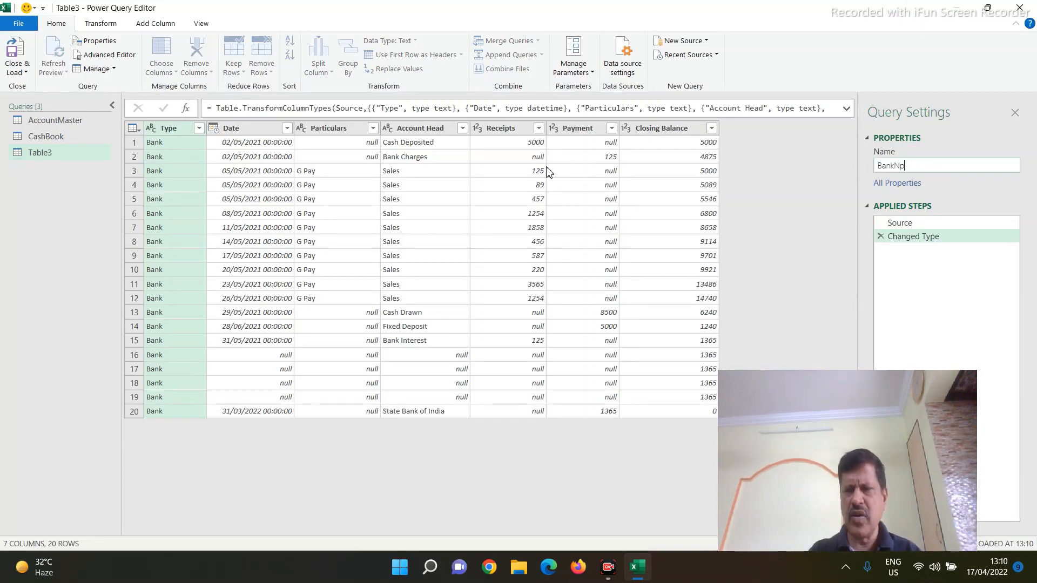
pyautogui.press('BackSpace')
pyautogui.press('BackSpace')
pyautogui.write('Bo')
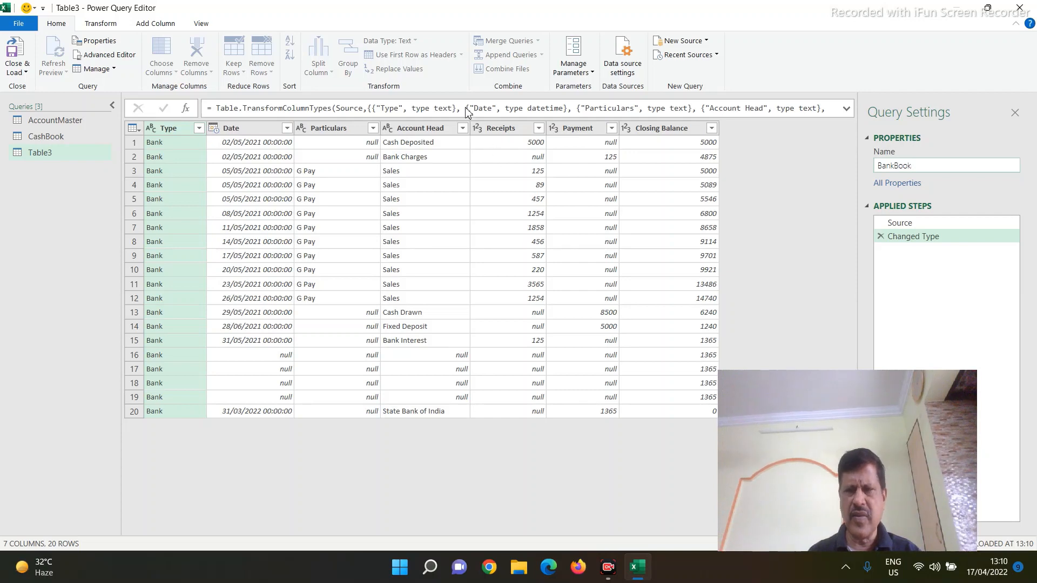
pyautogui.write('ok')
pyautogui.press('Return')
# Step: Change the BankBook query's Date column to the Date type, replacing the current conversion step
pyautogui.click(214, 130)
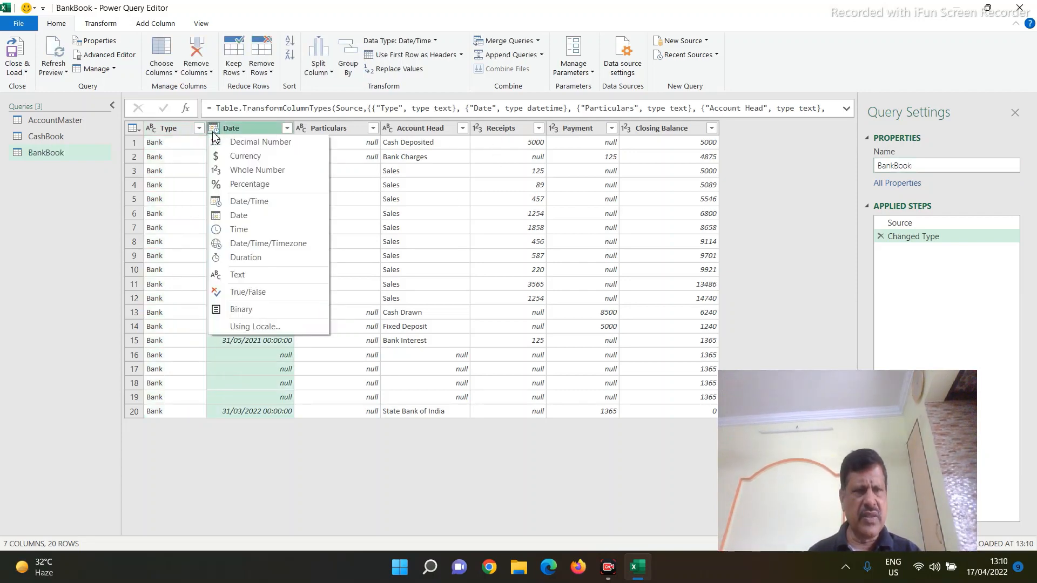
pyautogui.click(234, 216)
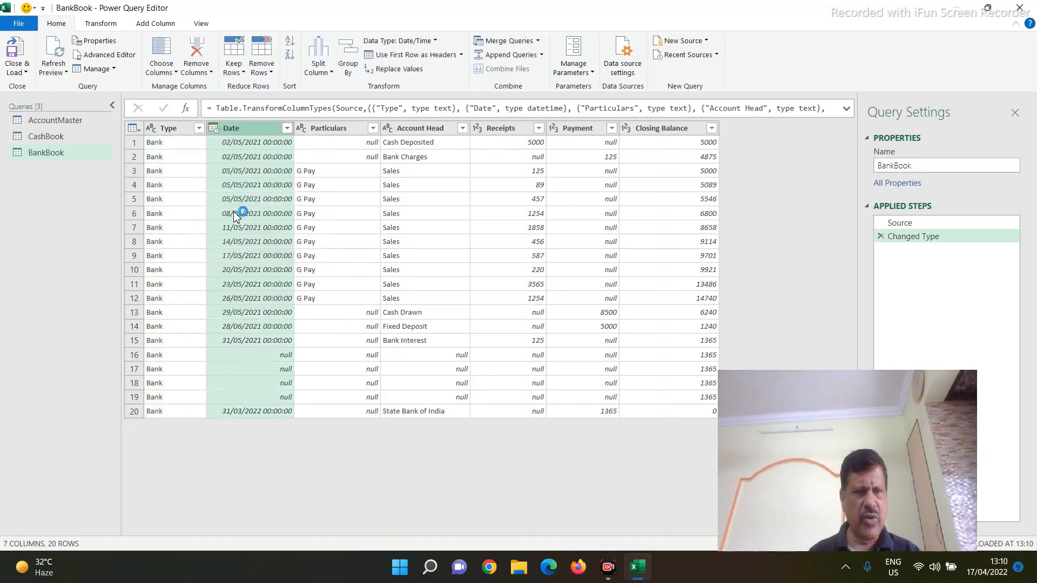
pyautogui.click(492, 319)
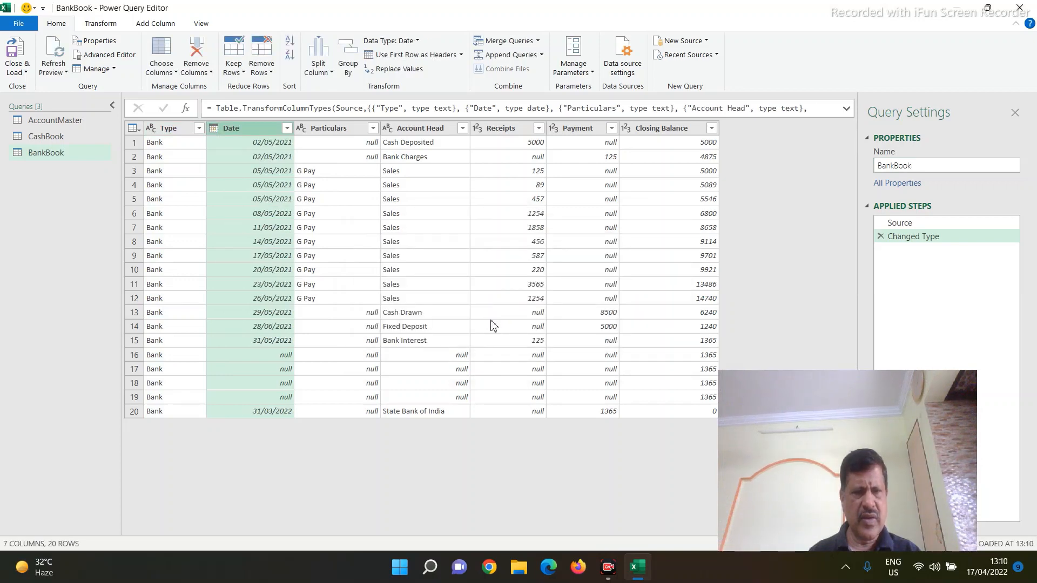
# Step: Filter out the rows with a null Account Head in the BankBook query
pyautogui.click(463, 129)
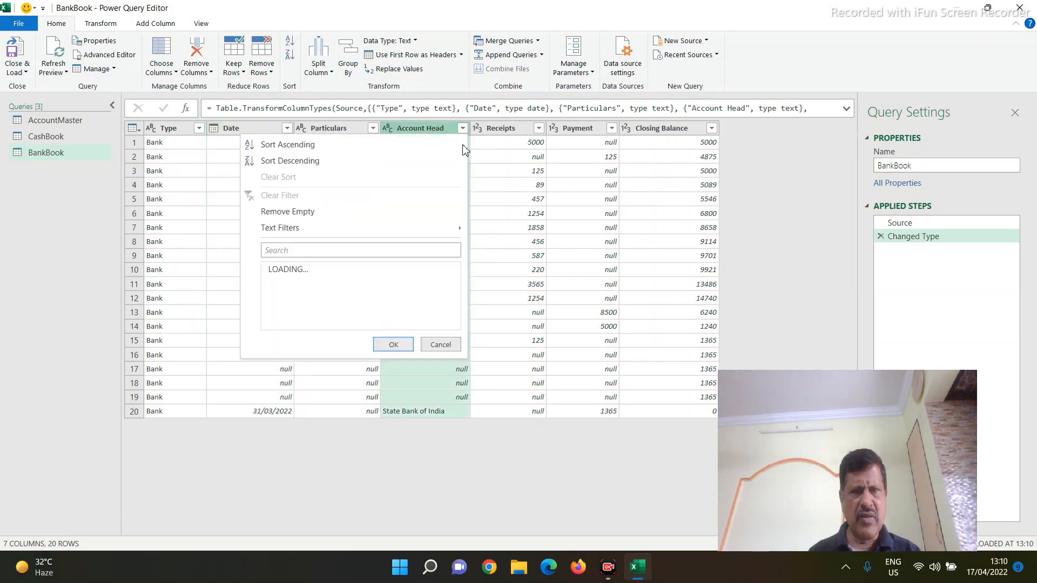
pyautogui.click(273, 282)
pyautogui.click(392, 399)
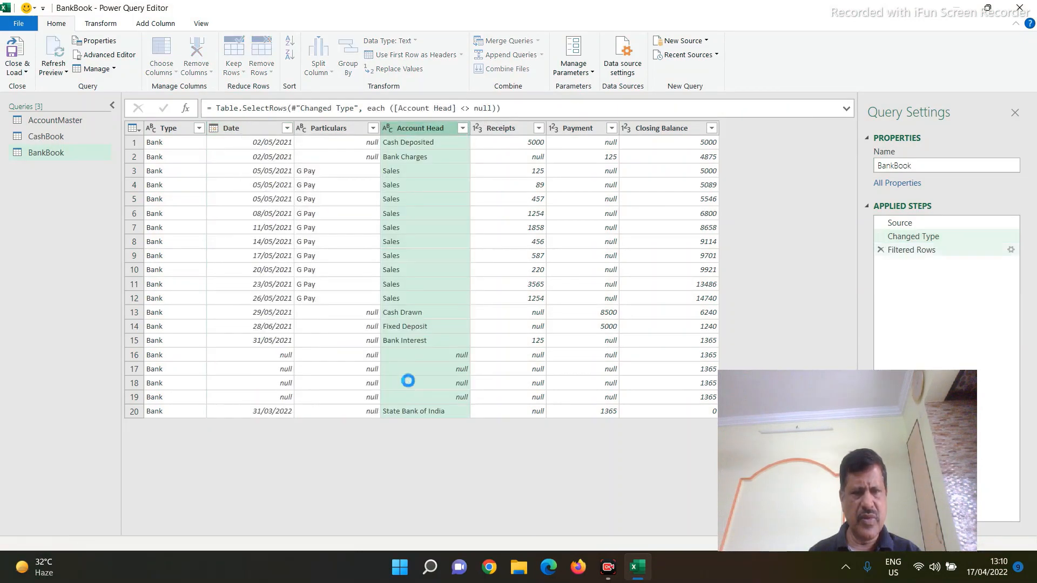
# Step: Close the editor and load the BankBook query as a connection only
pyautogui.click(25, 72)
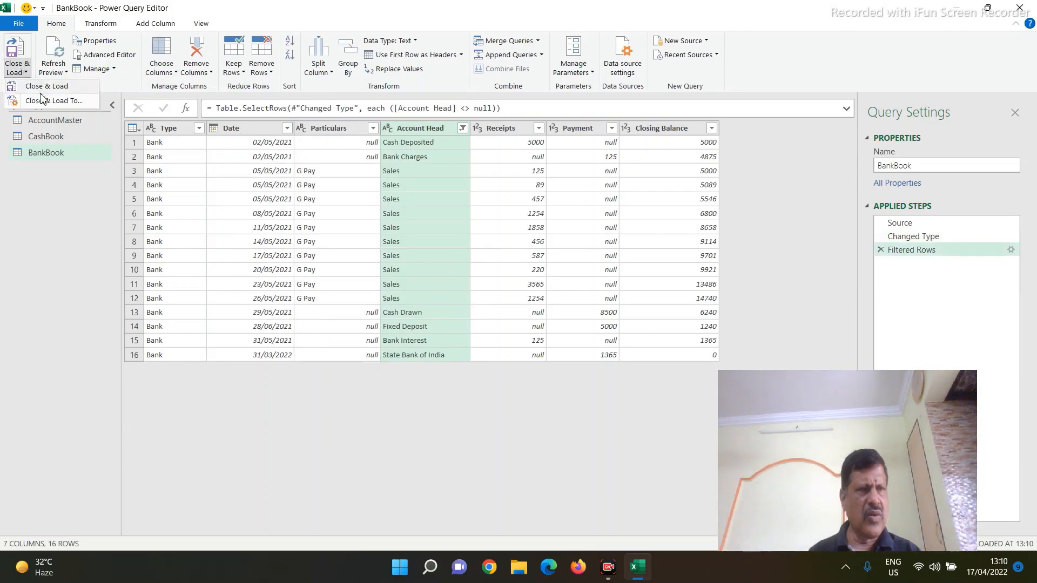
pyautogui.click(28, 93)
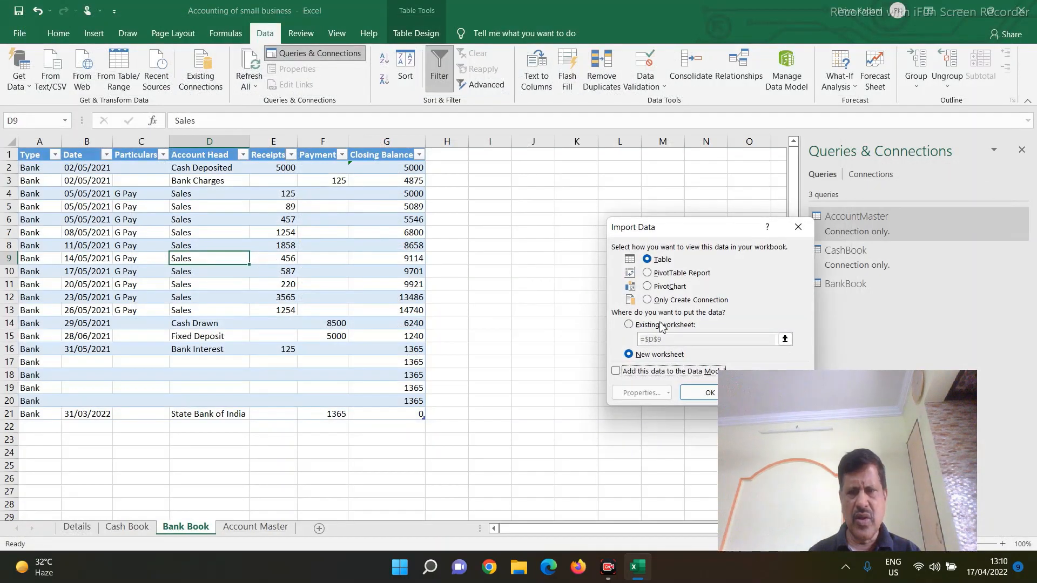
pyautogui.click(670, 301)
pyautogui.click(699, 394)
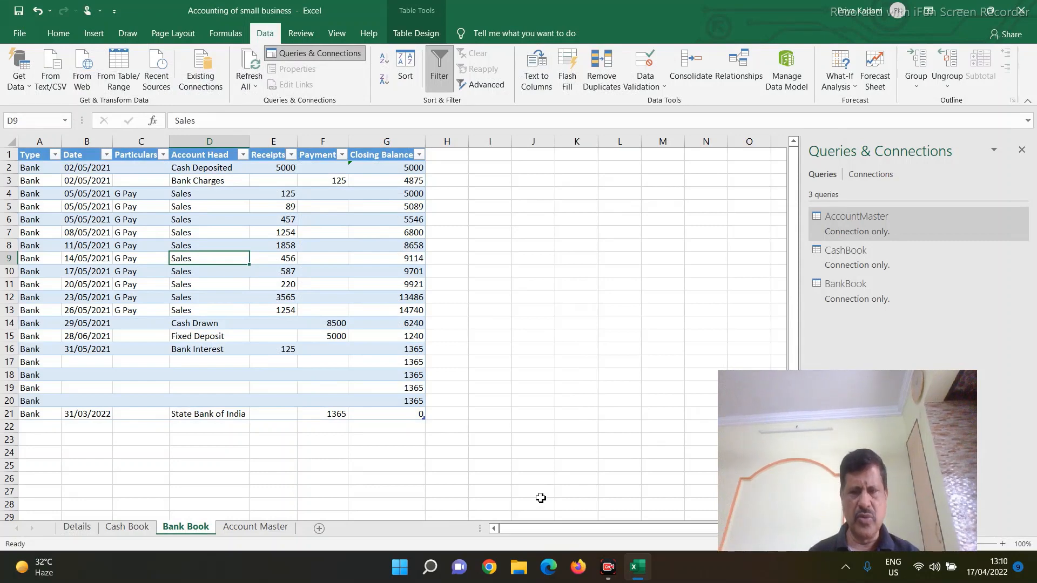
pyautogui.press('Down')
pyautogui.press('Down')
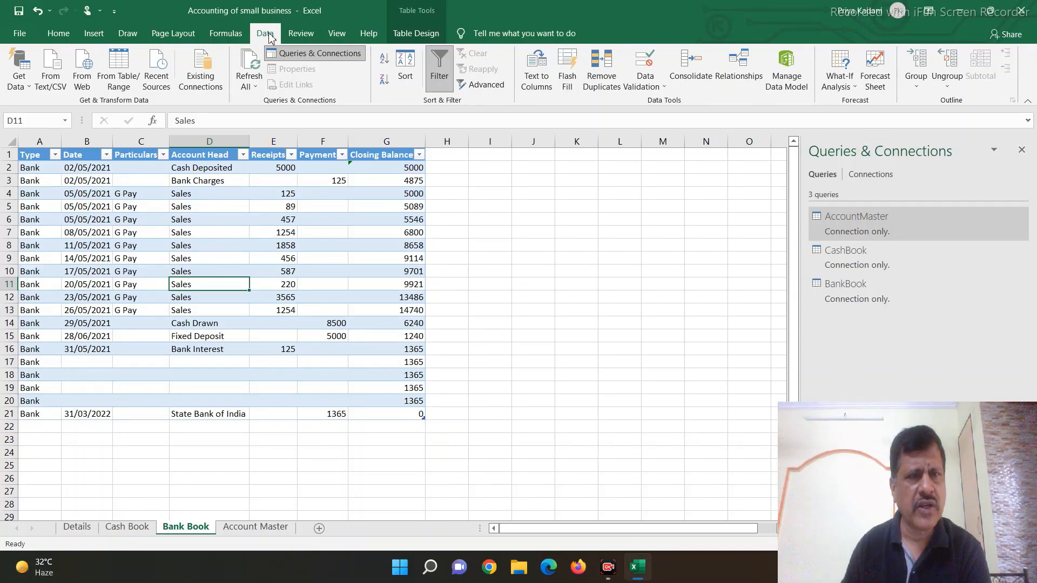
# Step: Append two tables into a new combined query, with CashBook as the first table and BankBook as the second
pyautogui.click(18, 90)
pyautogui.moveTo(19, 254)
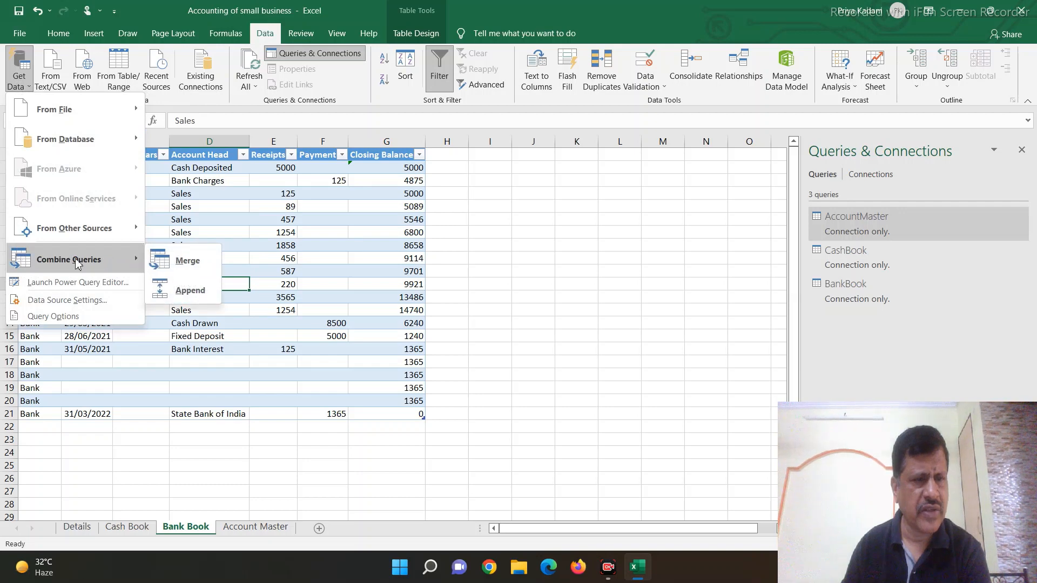
pyautogui.click(178, 290)
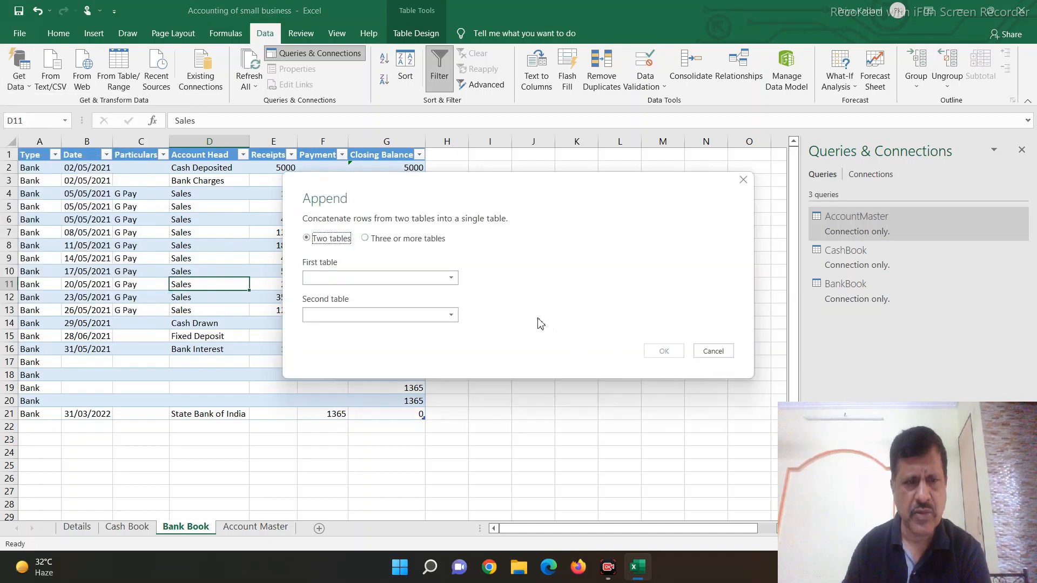
pyautogui.click(337, 287)
pyautogui.click(324, 307)
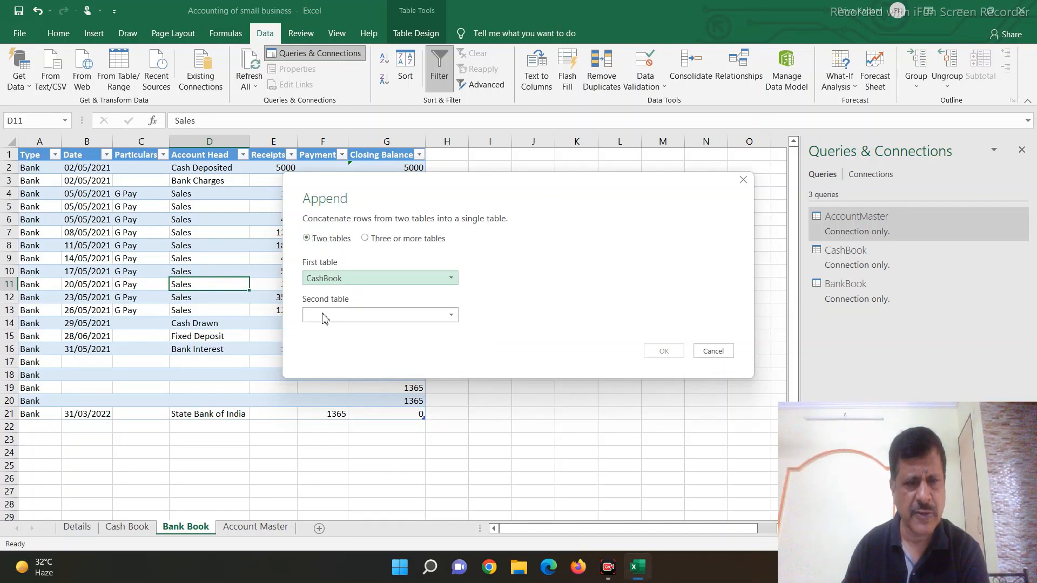
pyautogui.click(323, 319)
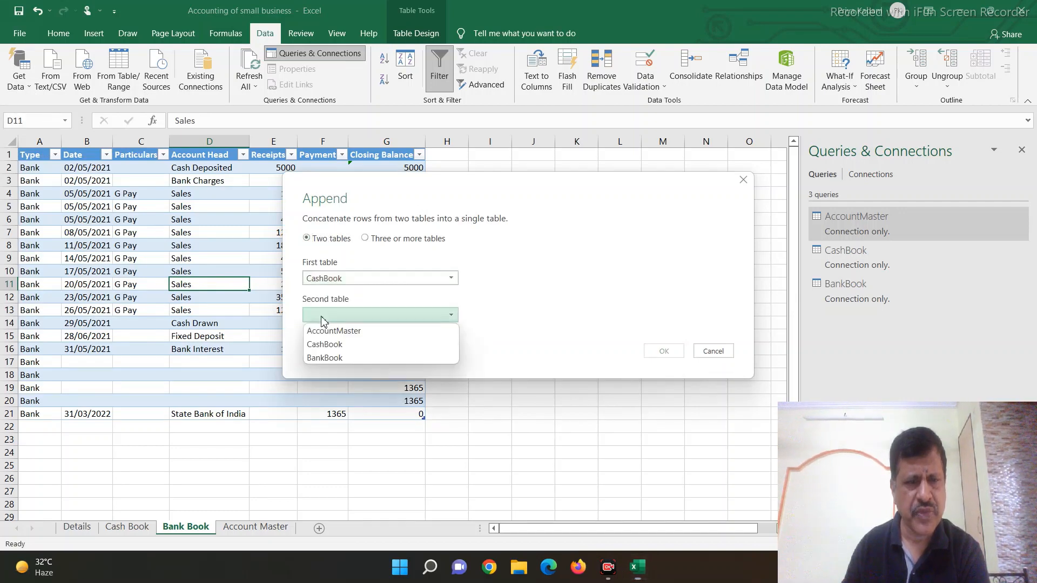
pyautogui.click(320, 357)
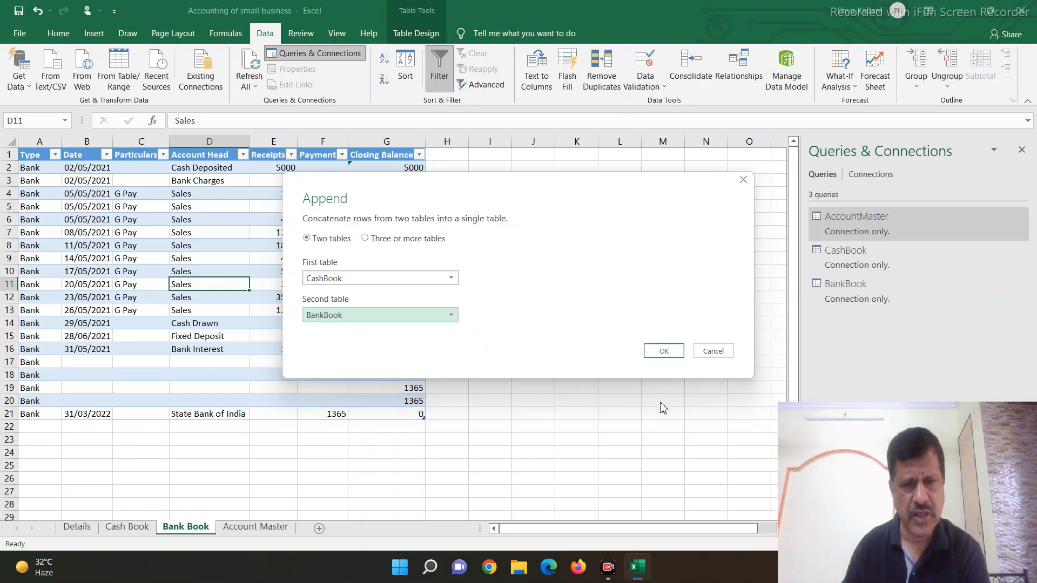
pyautogui.click(663, 353)
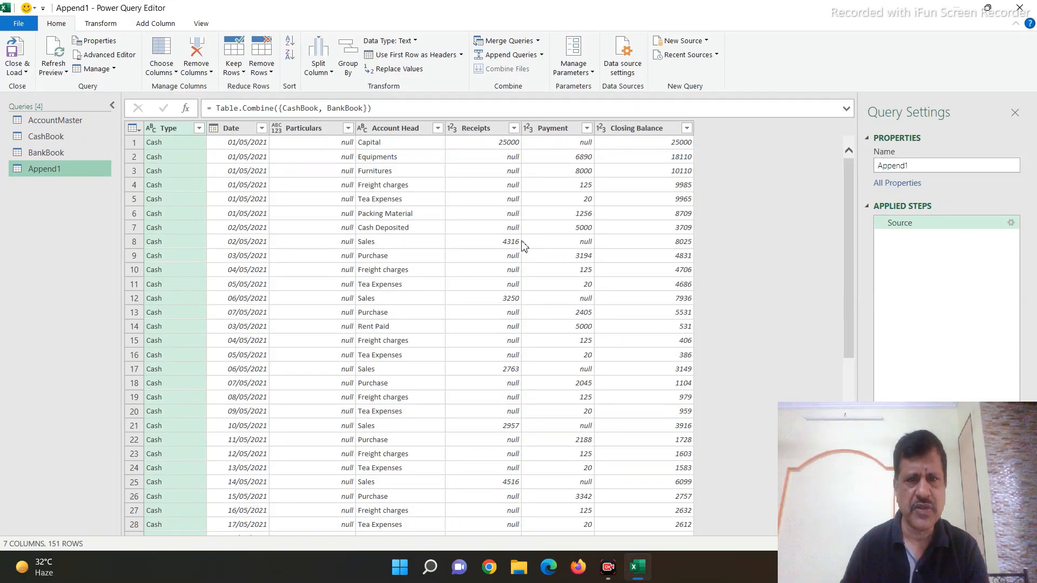
# Step: Change the appended query's Receipts and Payment columns to the Decimal Number type
pyautogui.click(452, 129)
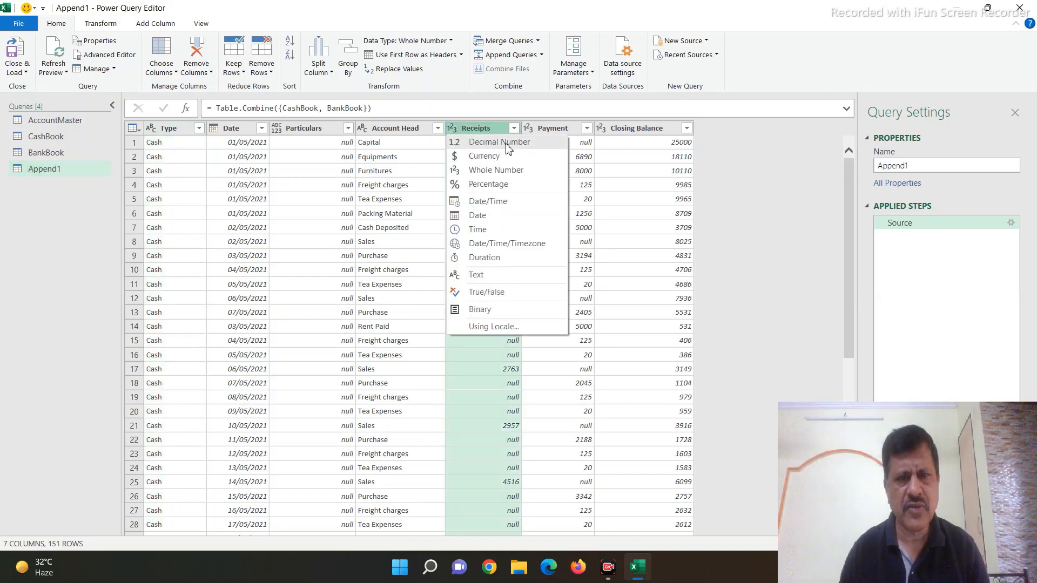
pyautogui.click(486, 141)
pyautogui.click(542, 129)
pyautogui.click(528, 128)
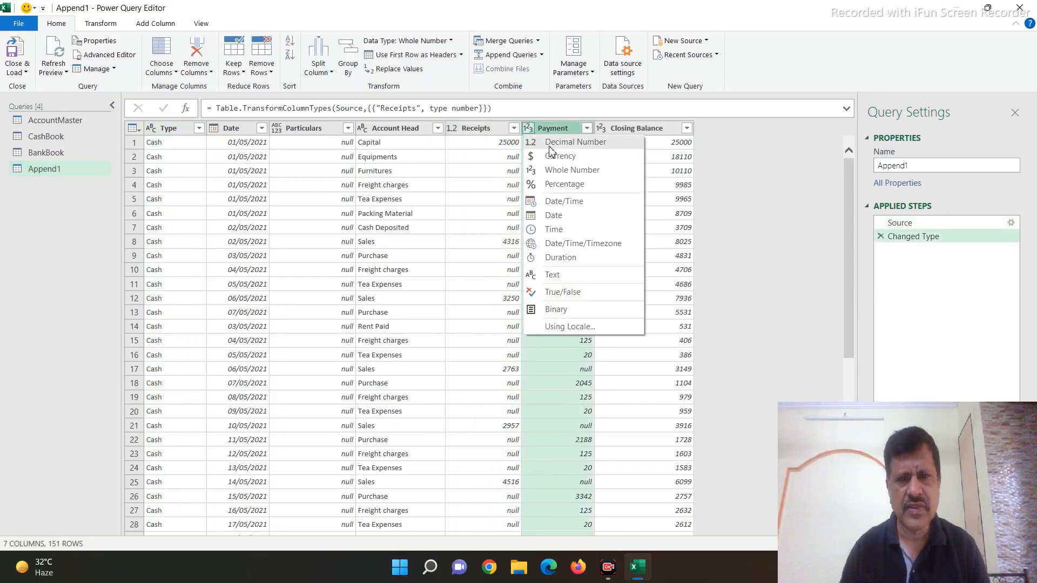
pyautogui.click(551, 142)
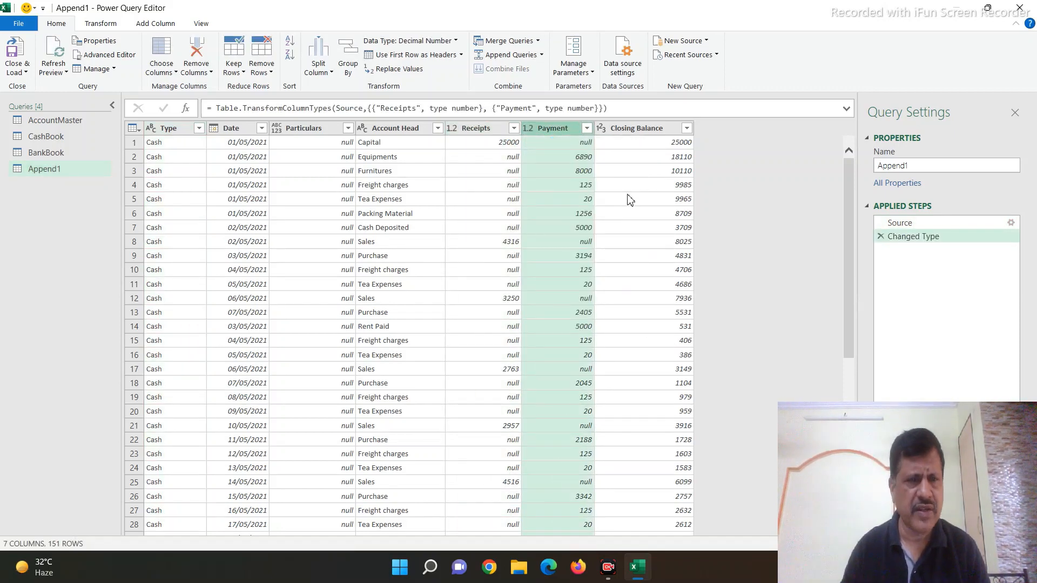
# Step: Replace null with 0 in the Receipts and Payment columns of the appended query
pyautogui.click(473, 157)
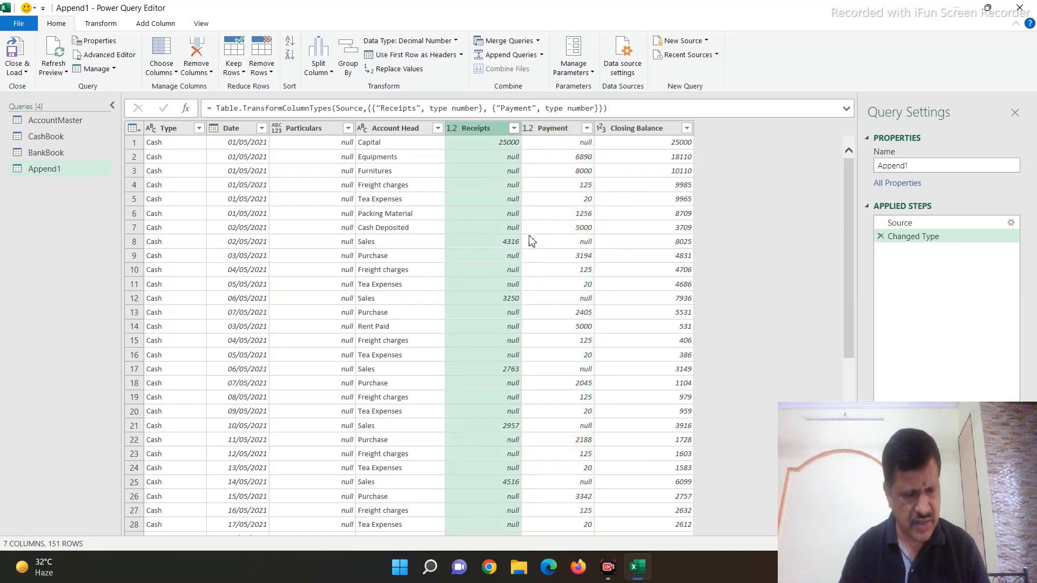
pyautogui.keyDown('ctrl'); pyautogui.click(555, 129); pyautogui.keyUp('ctrl')
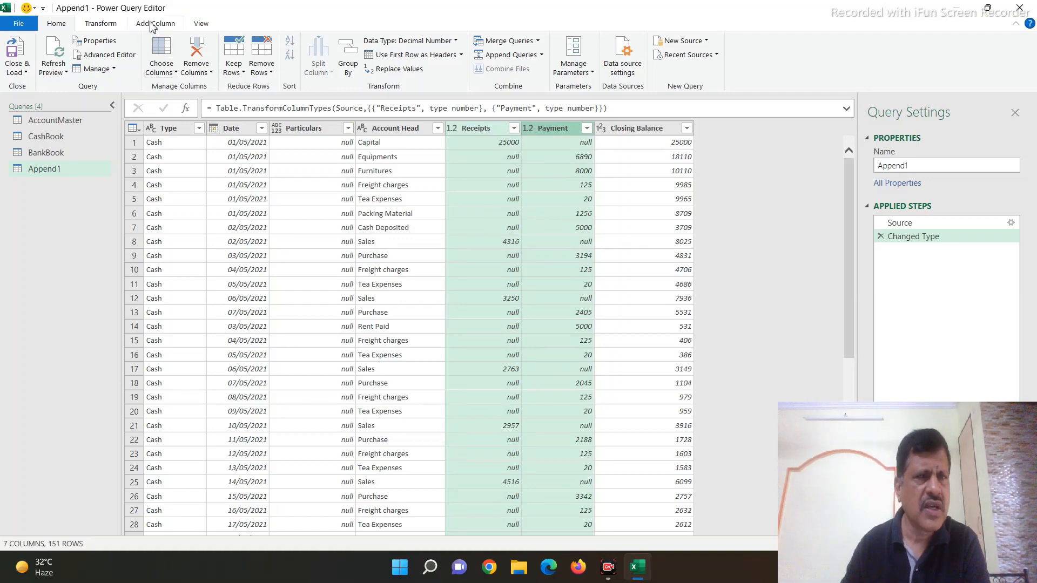
pyautogui.click(103, 24)
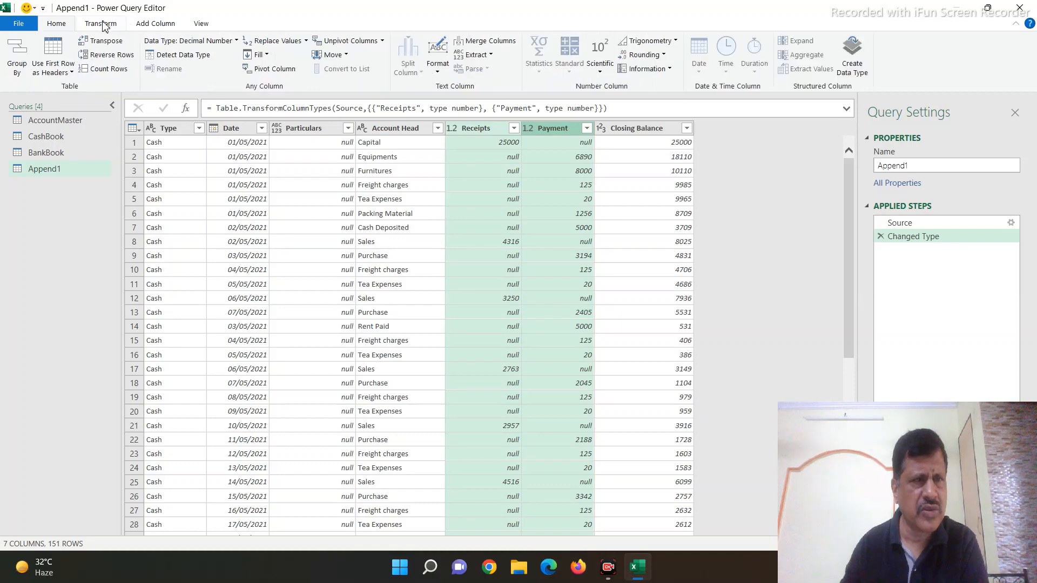
pyautogui.click(273, 46)
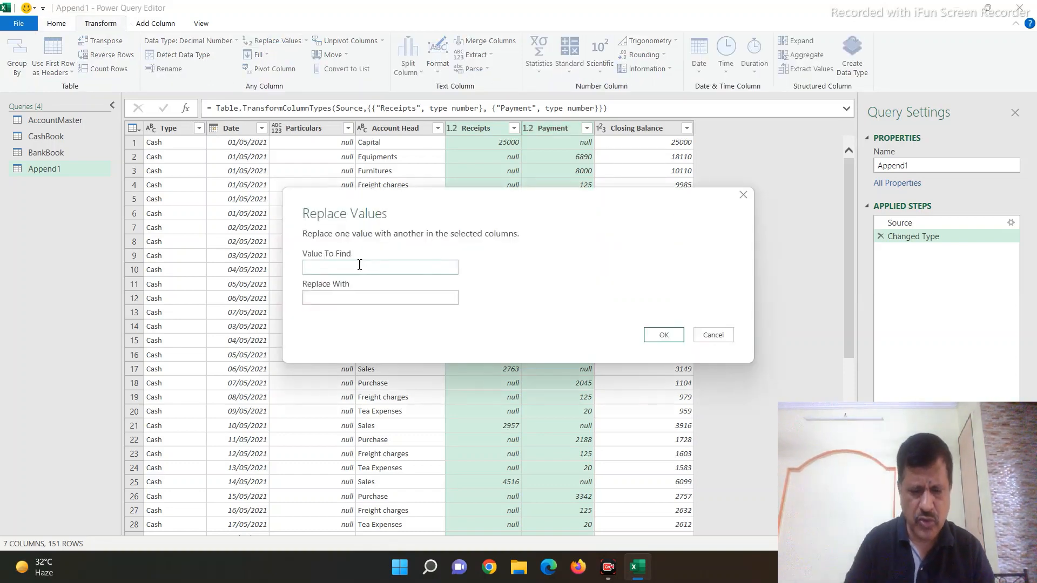
pyautogui.write('null')
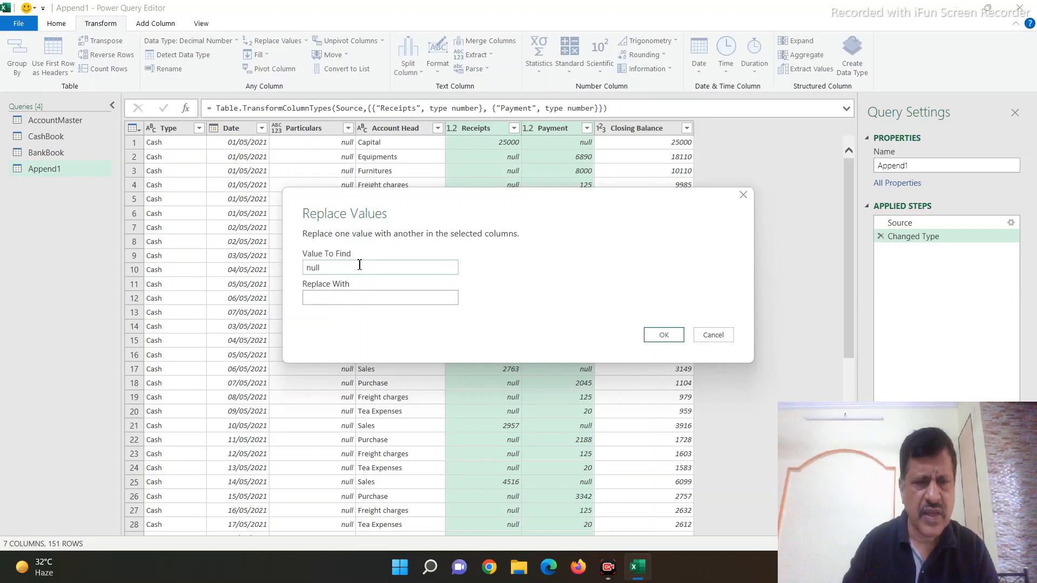
pyautogui.click(313, 299)
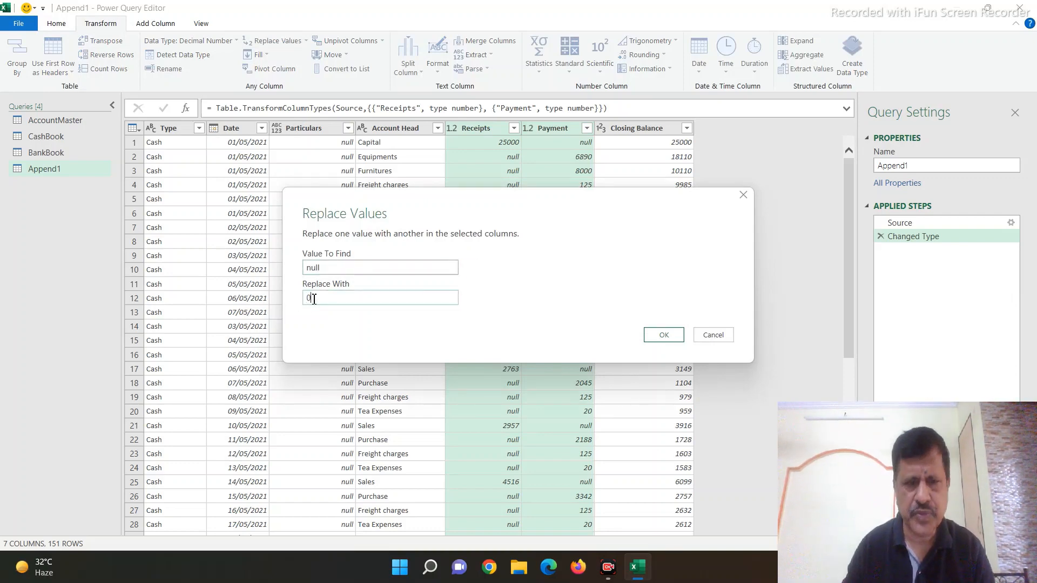
pyautogui.click(662, 336)
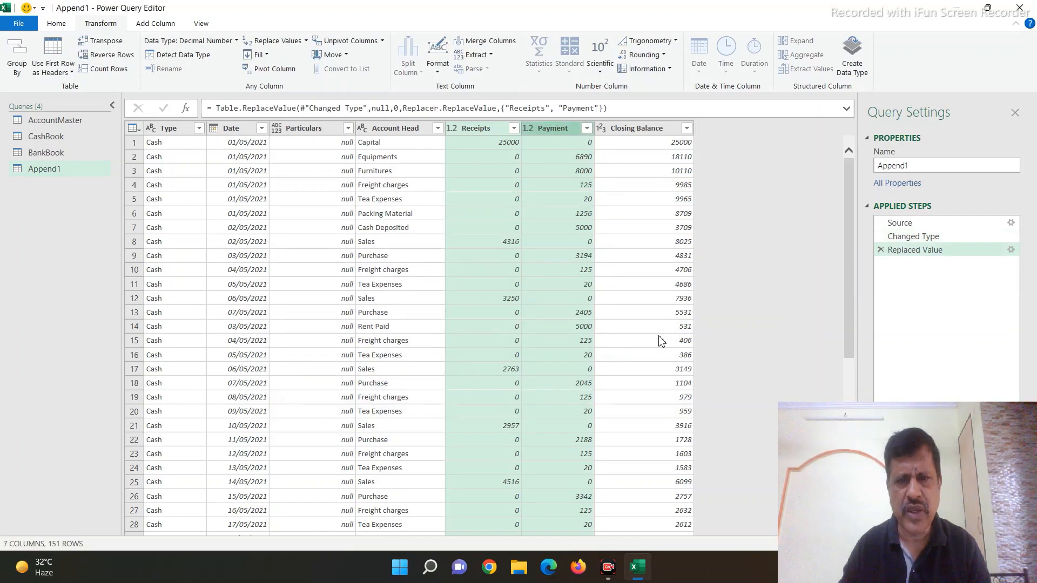
# Step: Sort the appended query by Date in ascending order and filter the null rows out of the Account Head column
pyautogui.click(261, 129)
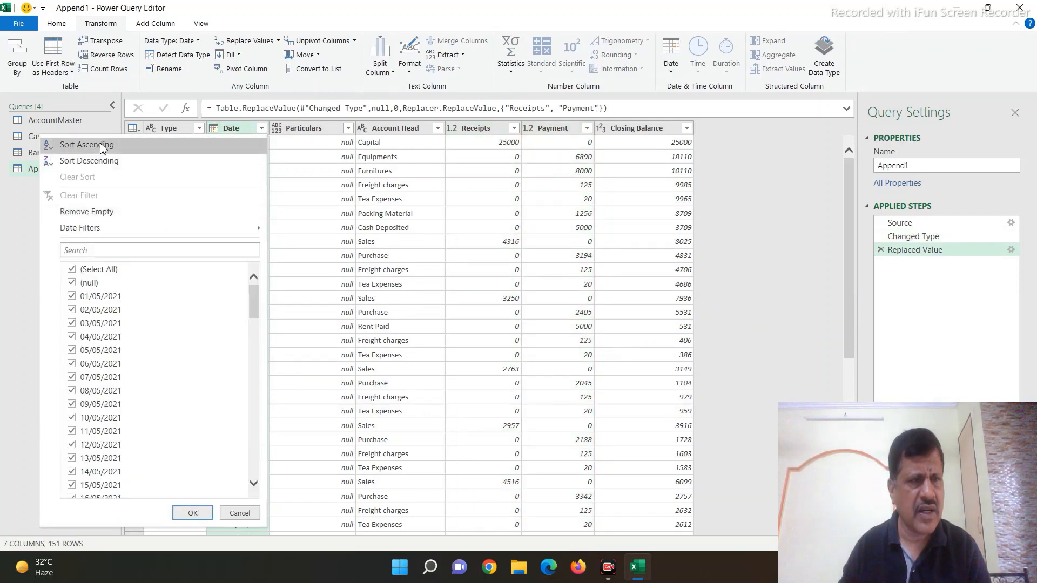
pyautogui.click(102, 147)
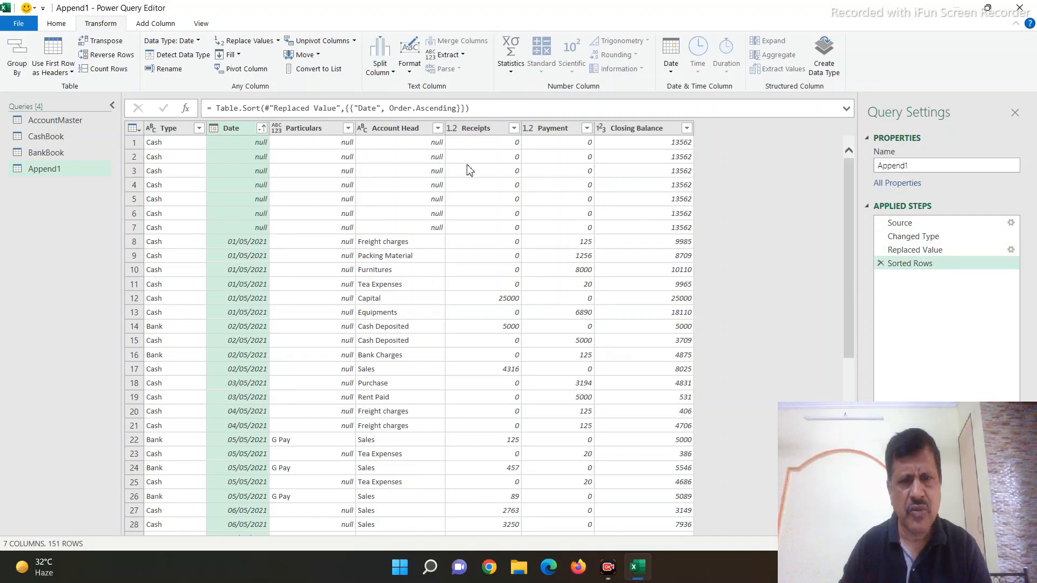
pyautogui.click(438, 129)
pyautogui.click(247, 282)
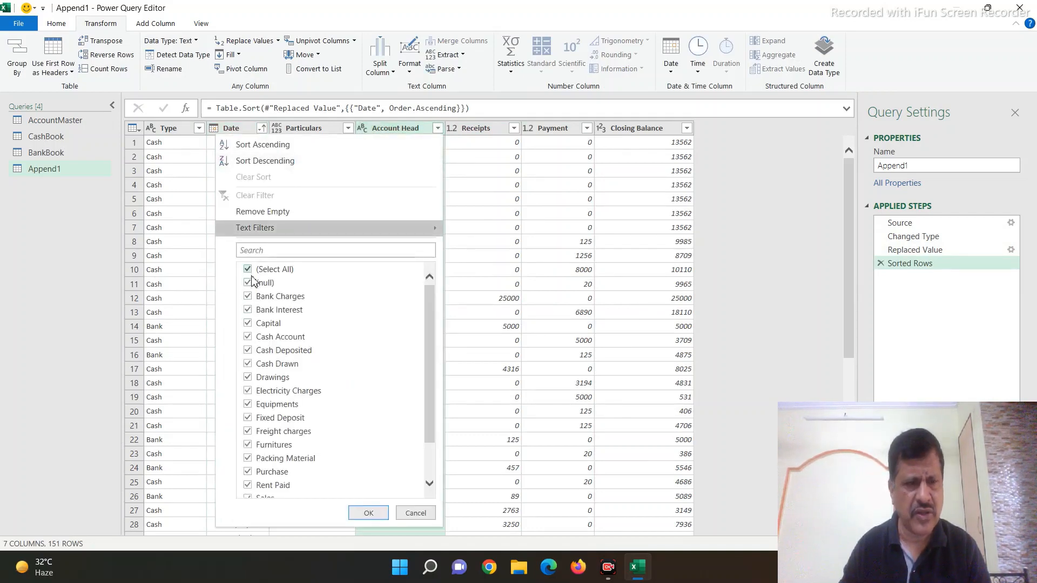
pyautogui.click(367, 513)
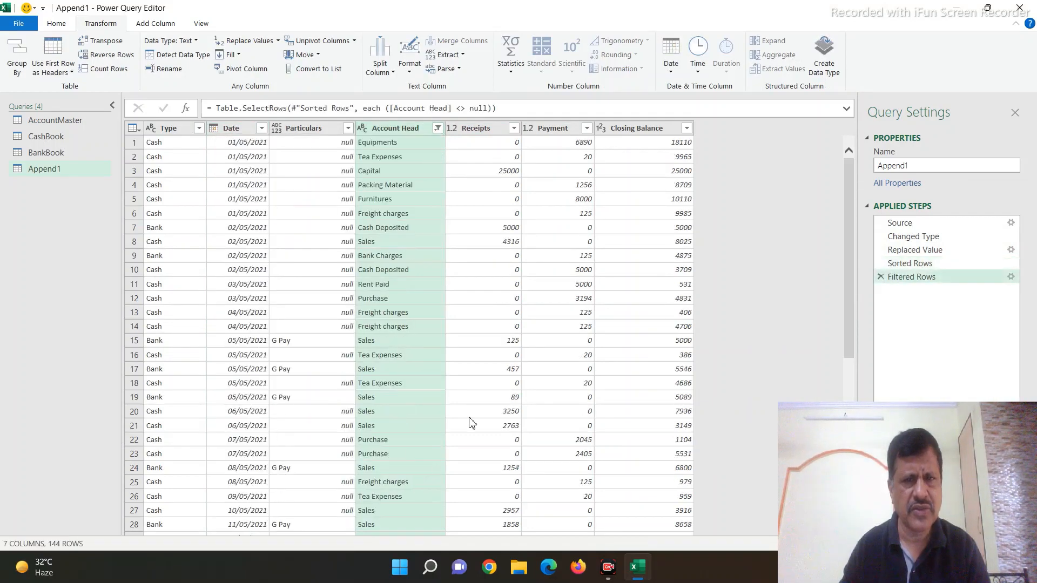
pyautogui.scroll(-20, 409, 288)
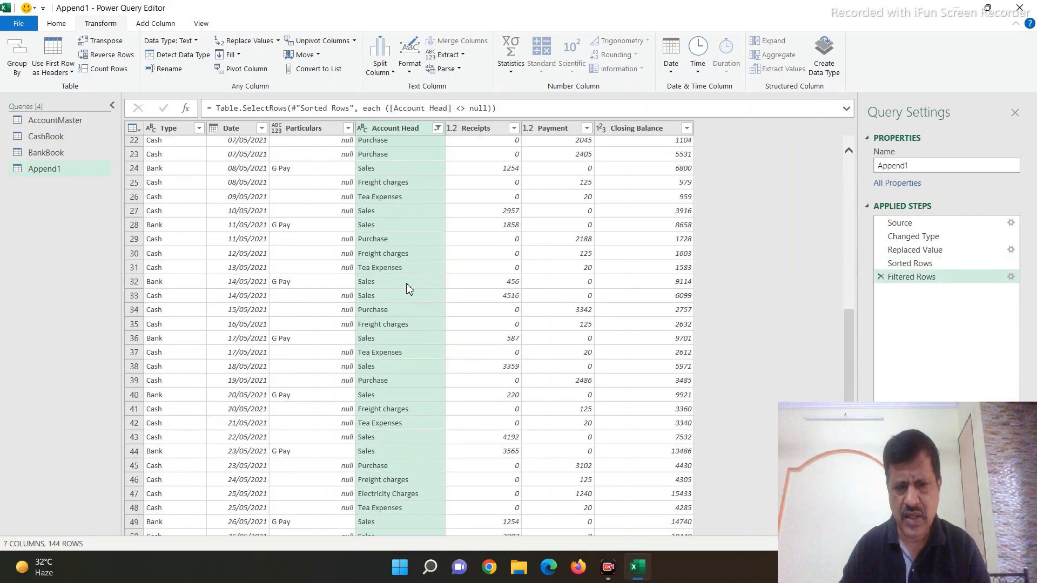
pyautogui.scroll(-15, 409, 289)
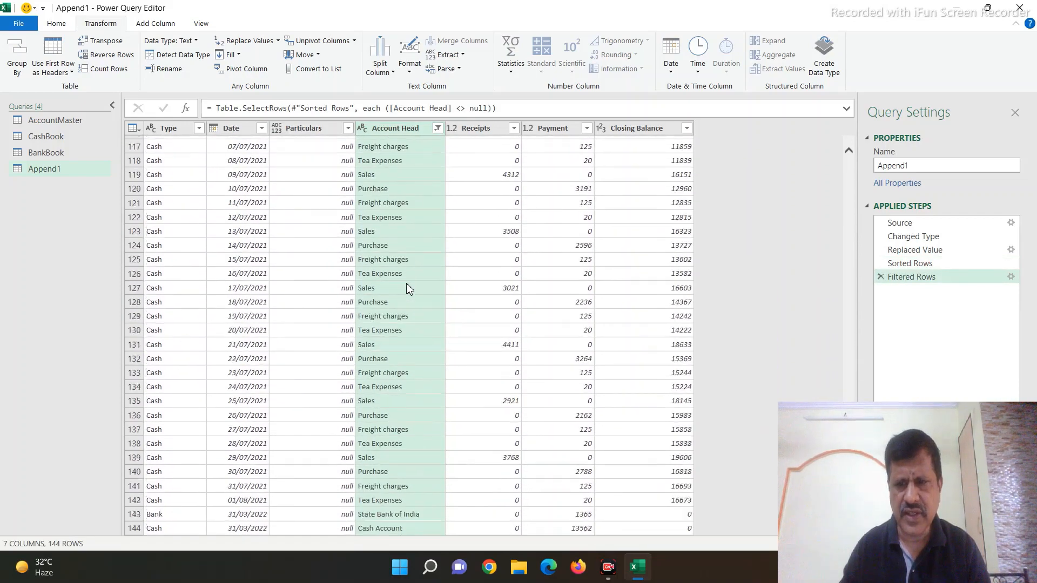
# Step: Rename the appended query as DayBook
pyautogui.click(923, 165)
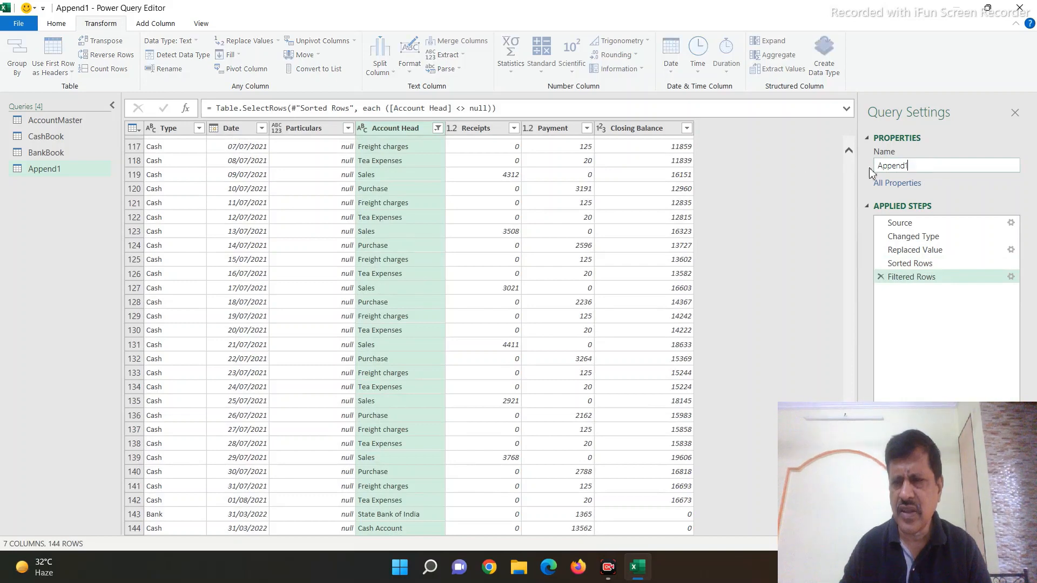
pyautogui.write('Day')
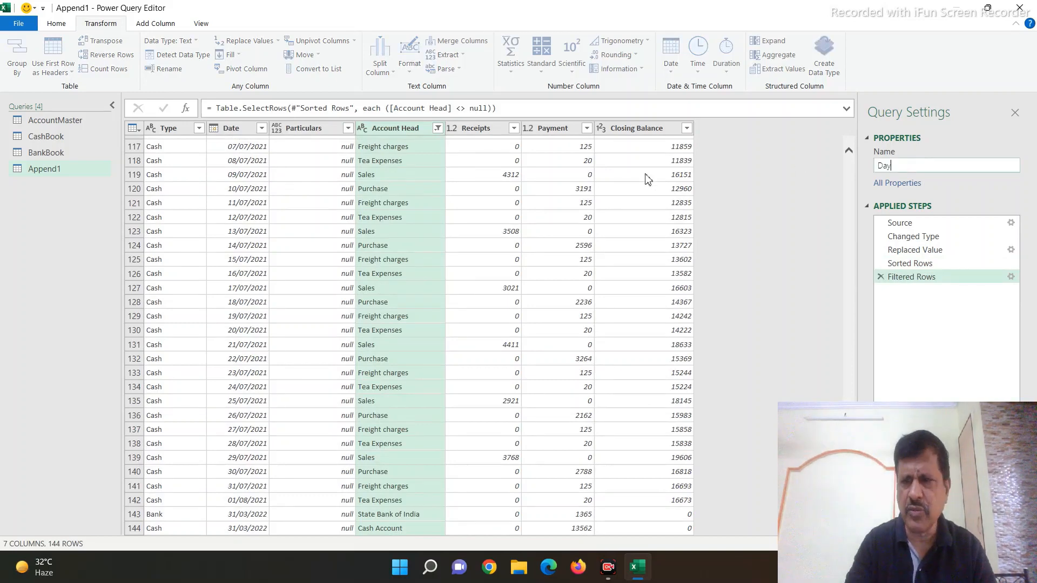
pyautogui.write('Book')
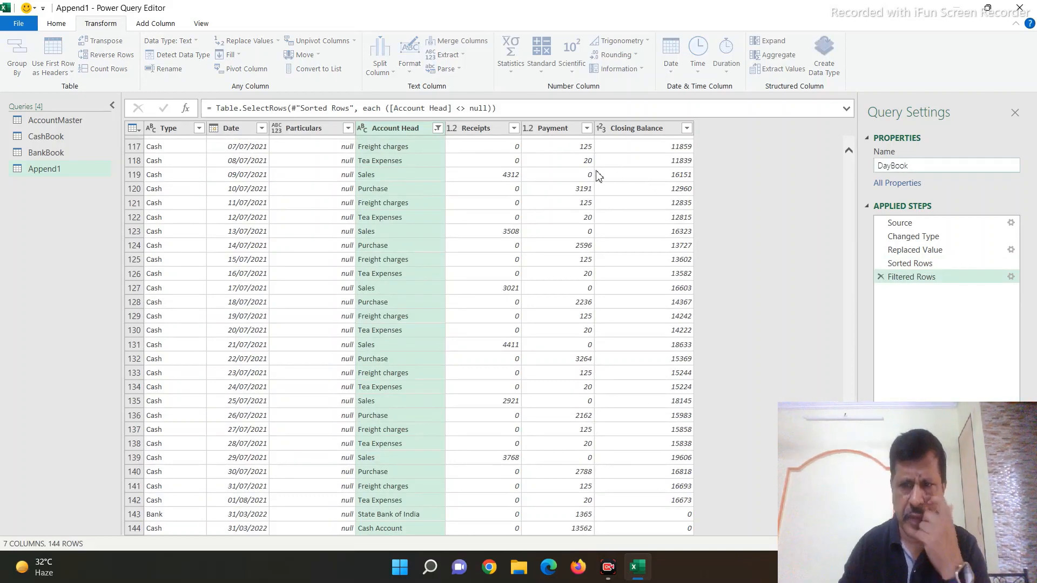
pyautogui.press('Return')
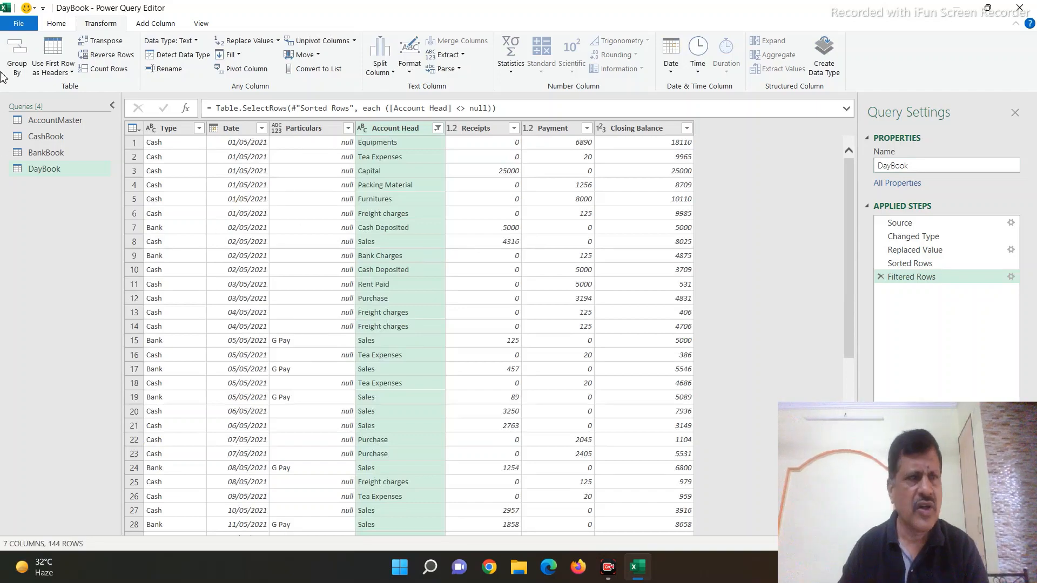
# Step: Close the editor and load the DayBook query as a table on a new worksheet
pyautogui.click(18, 23)
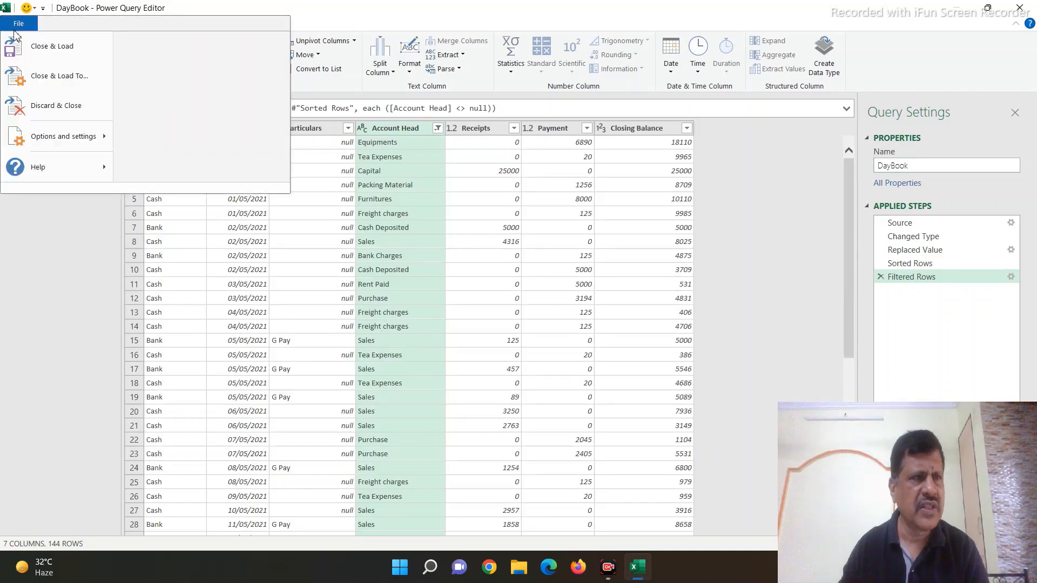
pyautogui.click(30, 80)
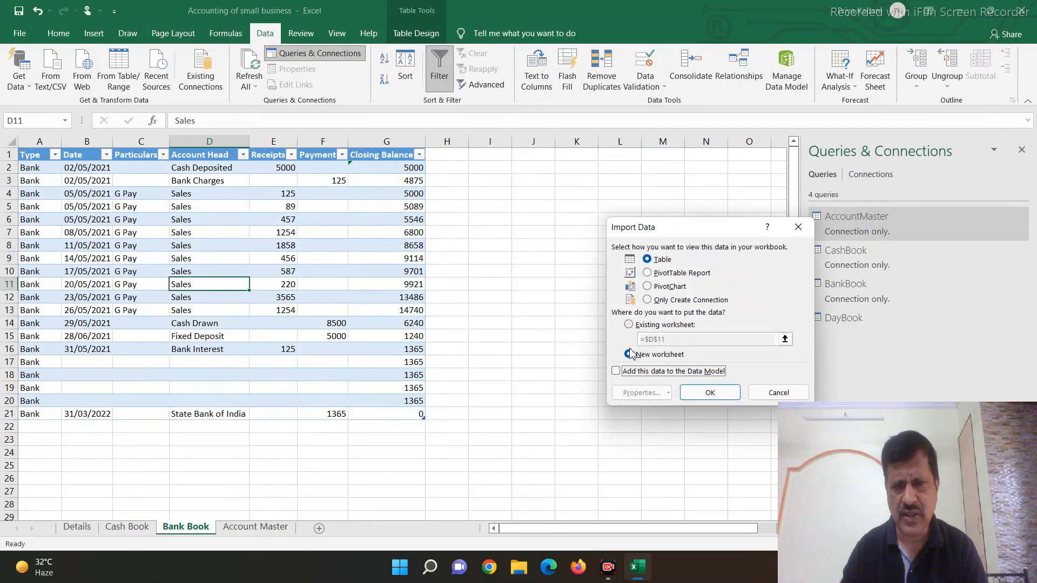
pyautogui.click(707, 392)
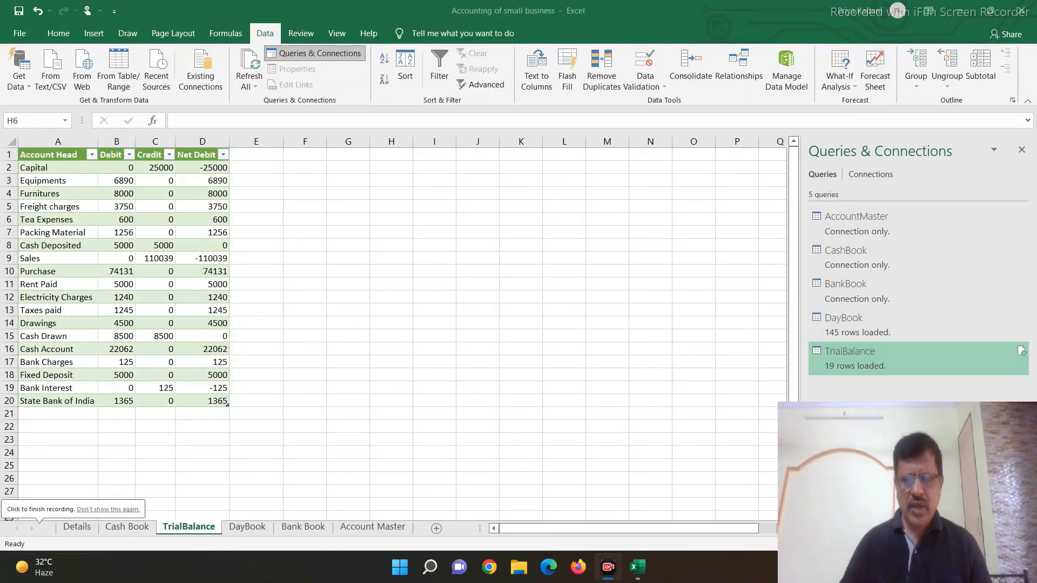
# Step: Open the TrialBalance query for editing and merge it with AccountMaster, matching on Account Head with a Left Outer join
pyautogui.click(513, 461)
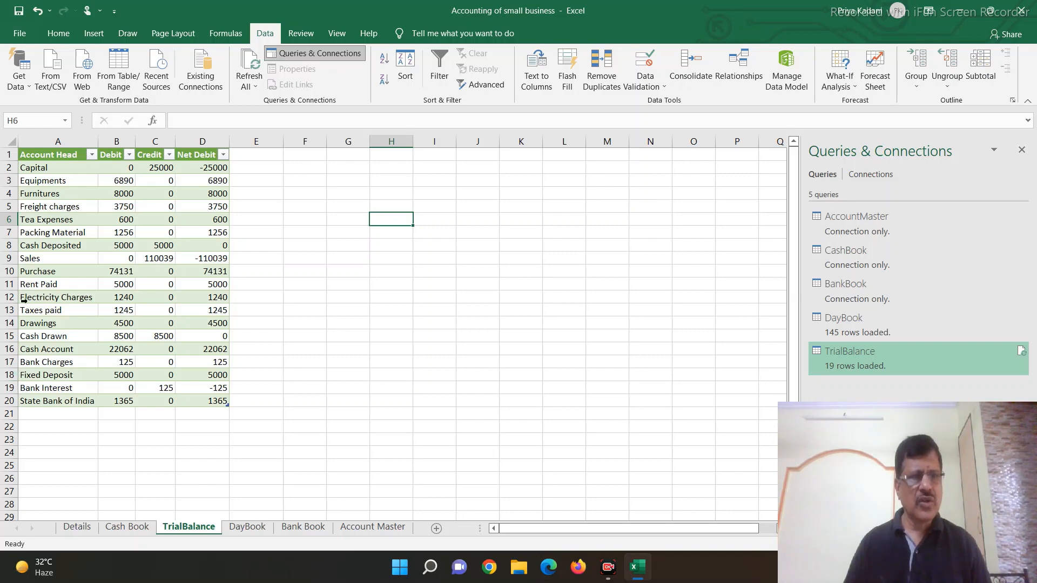
pyautogui.click(115, 259)
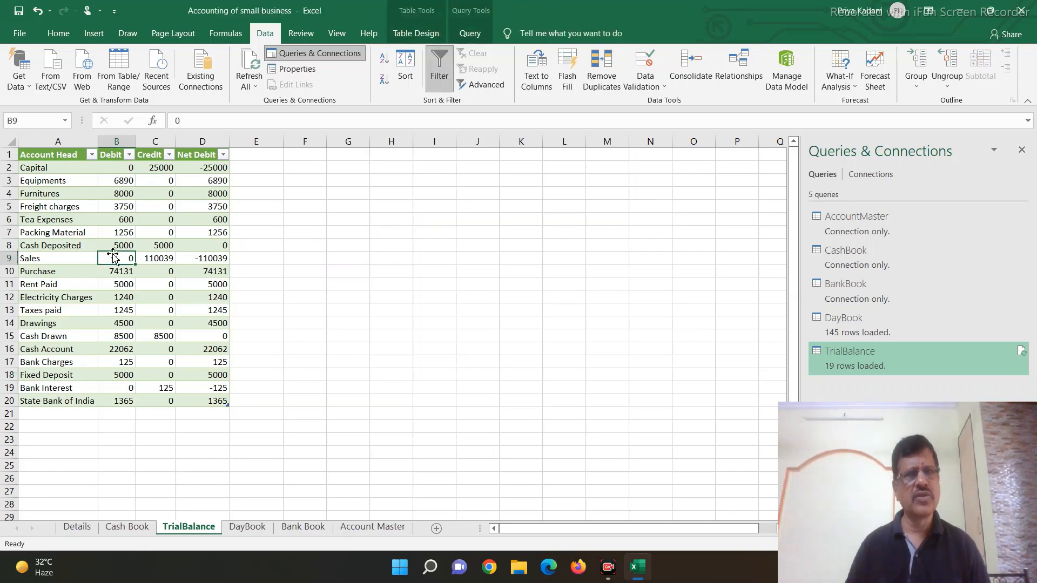
pyautogui.doubleClick(861, 364)
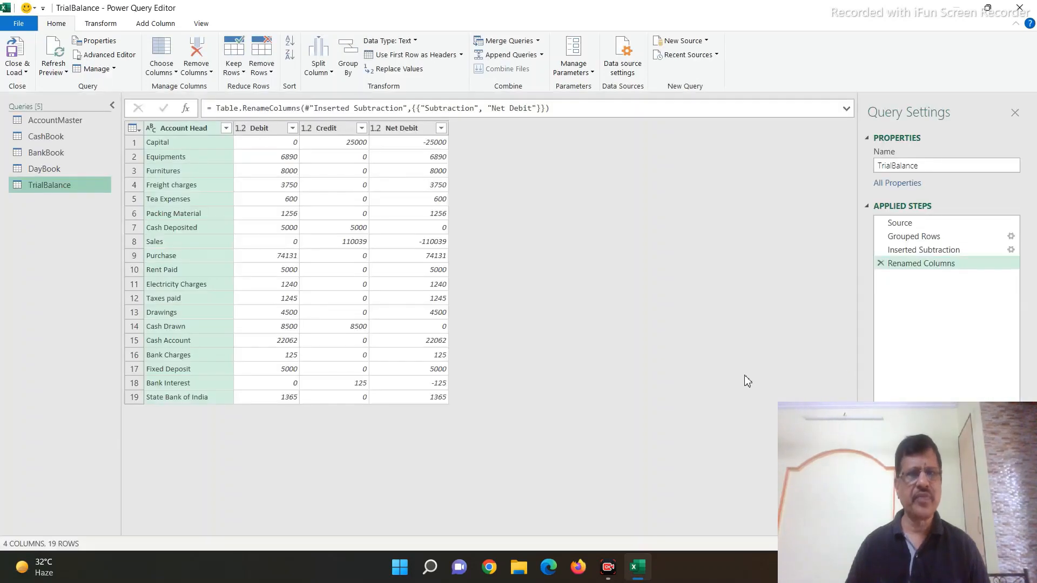
pyautogui.click(505, 42)
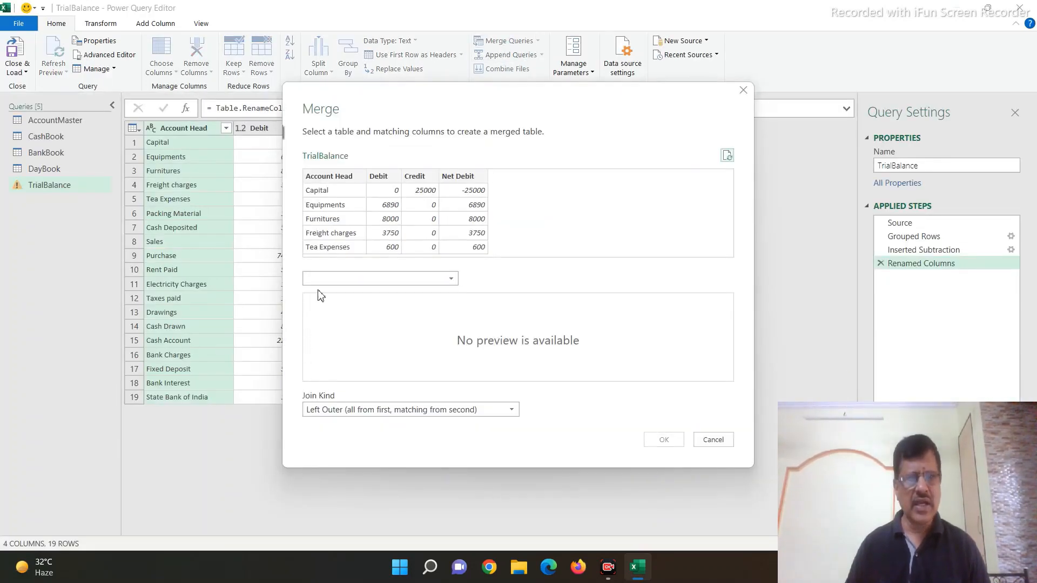
pyautogui.click(323, 280)
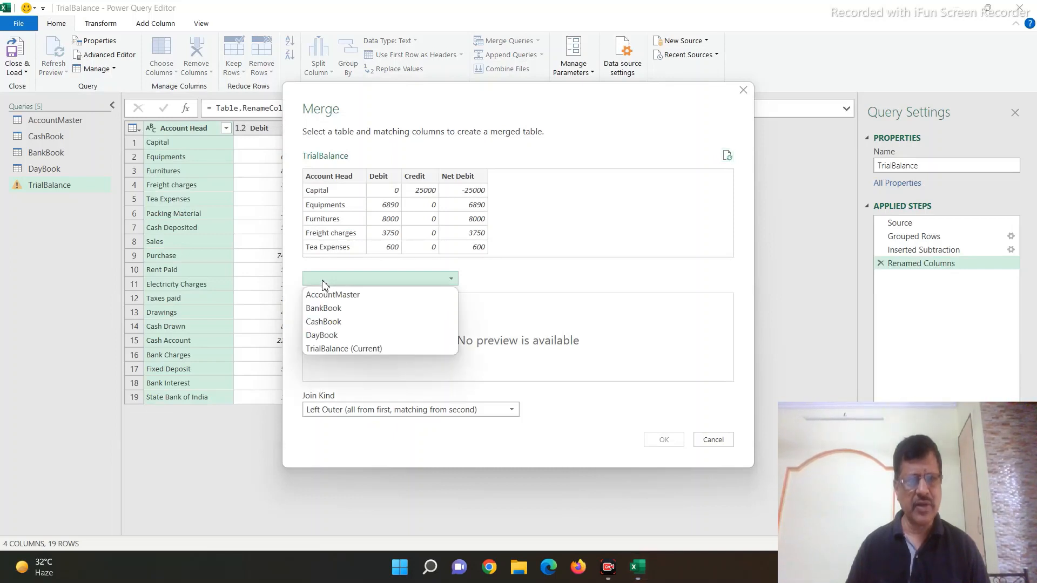
pyautogui.click(332, 295)
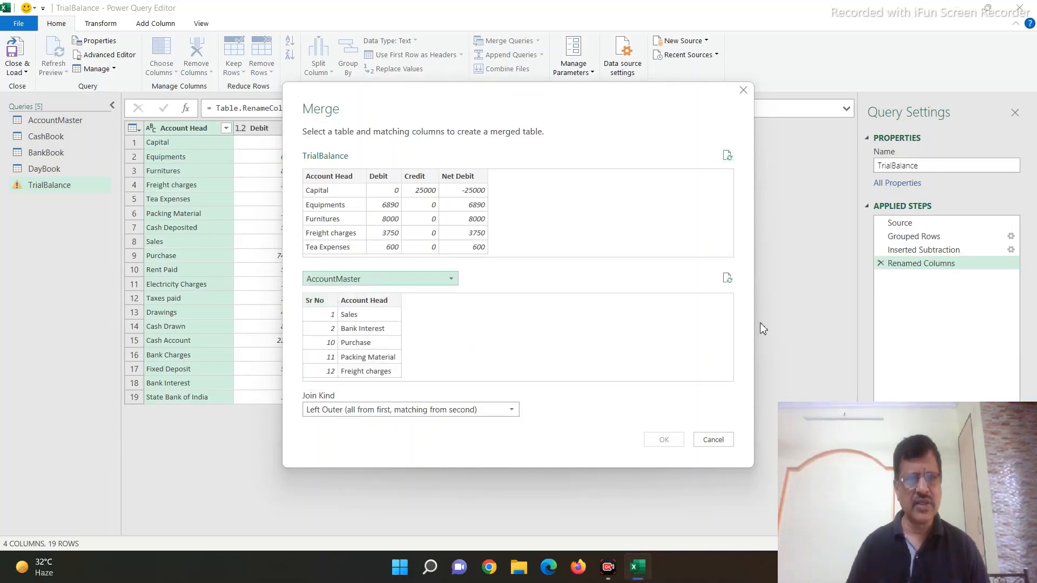
pyautogui.click(338, 177)
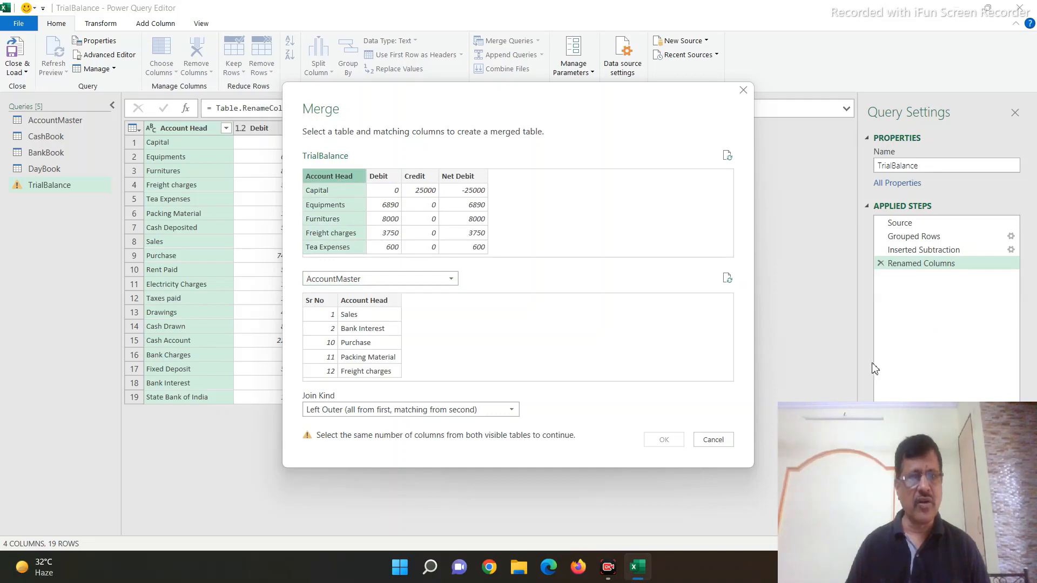
pyautogui.click(354, 300)
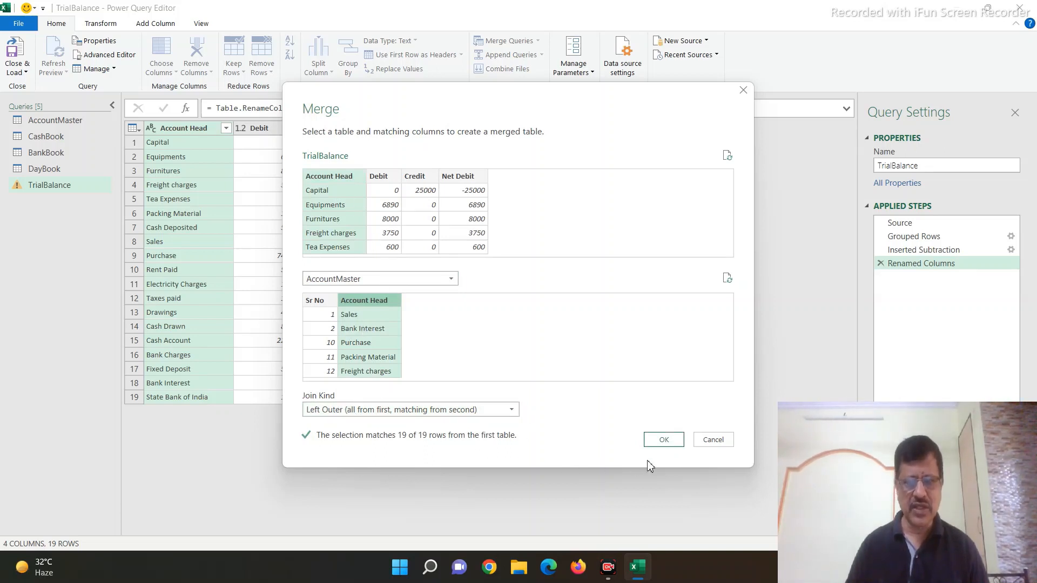
pyautogui.click(663, 441)
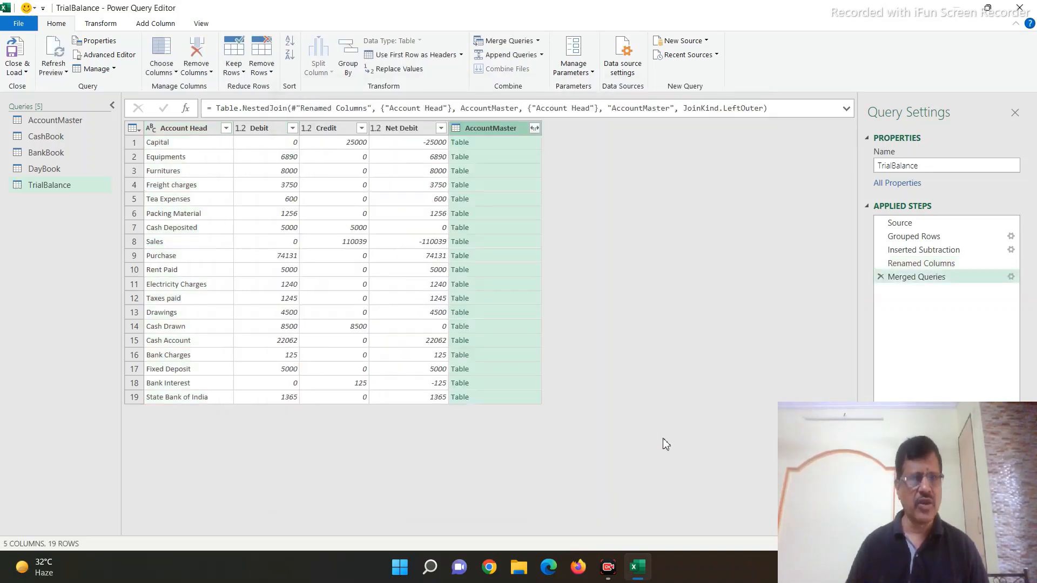
# Step: Expand the merged AccountMaster column to include only Sr No, without the original column name as prefix
pyautogui.click(535, 129)
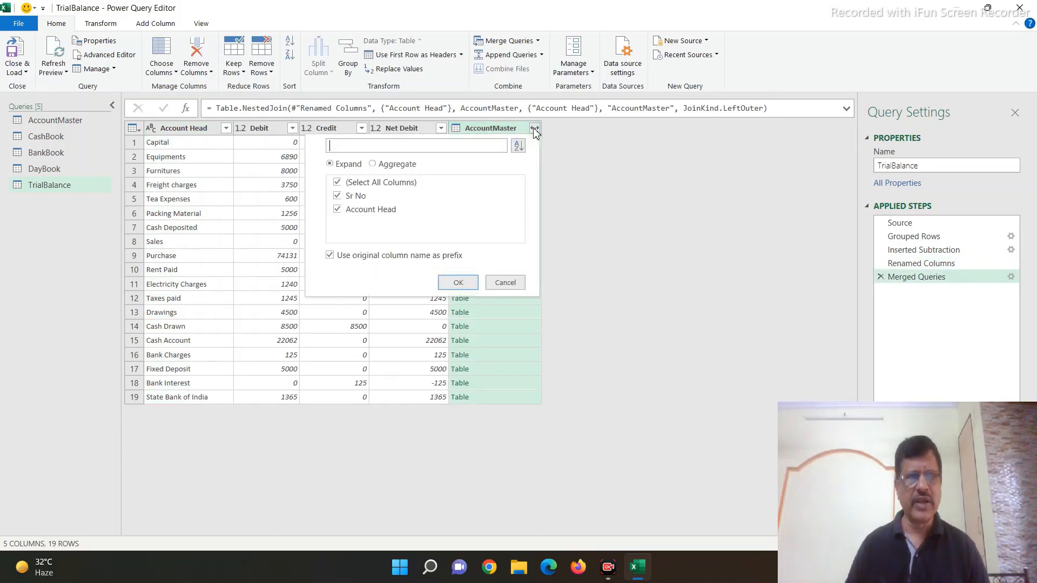
pyautogui.click(338, 211)
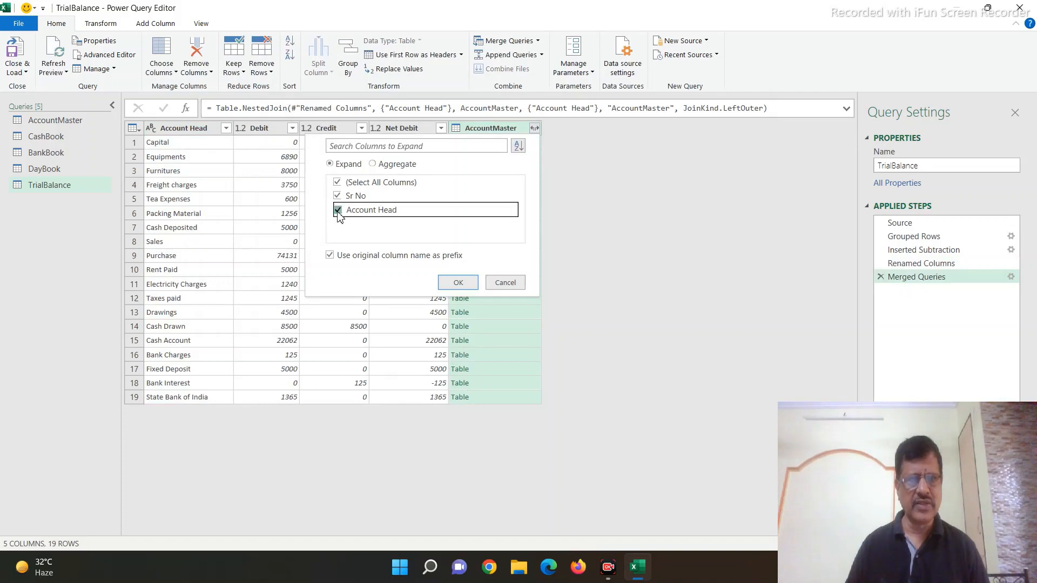
pyautogui.click(330, 256)
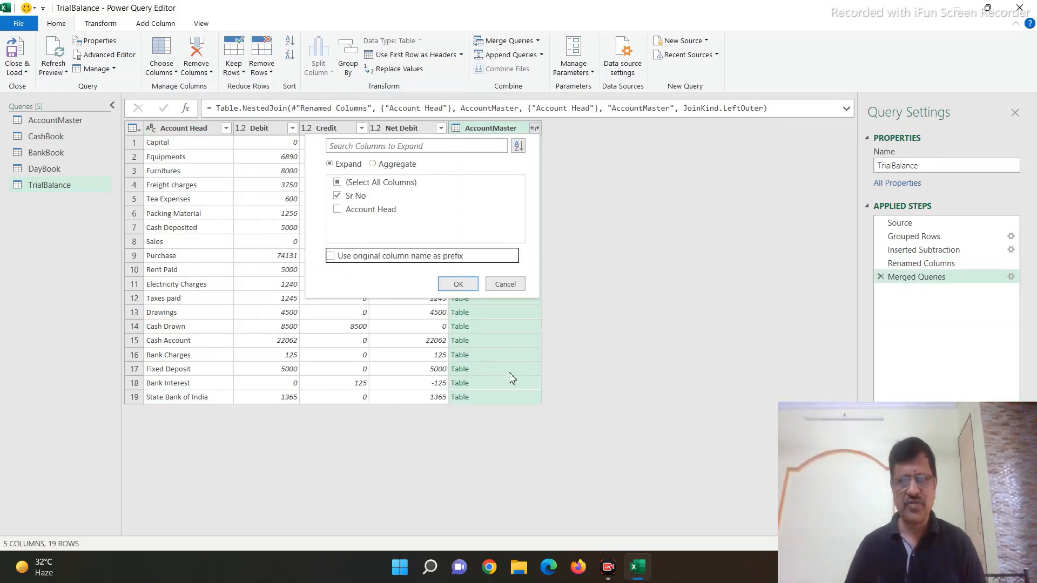
pyautogui.click(458, 286)
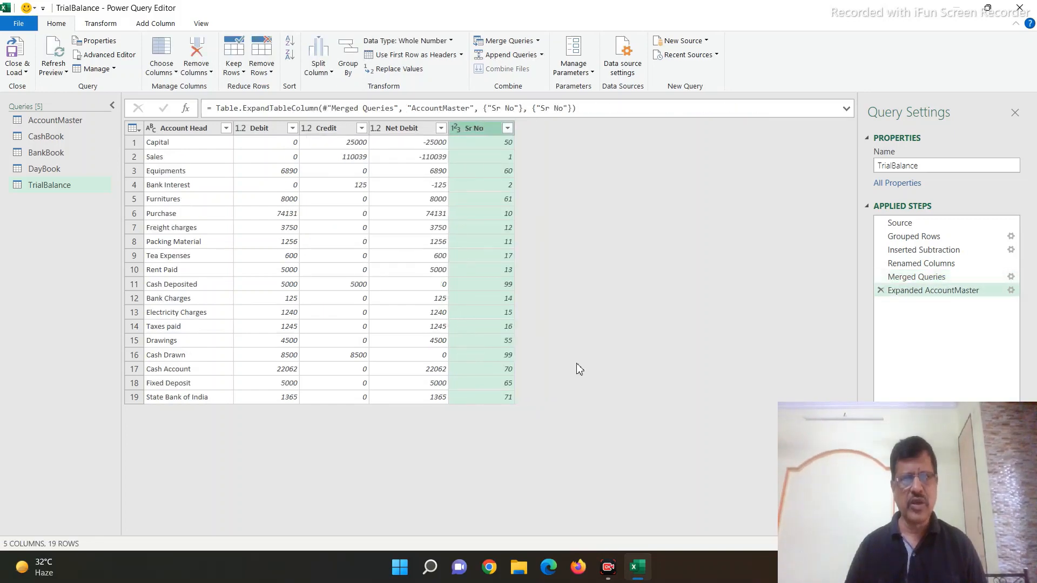
# Step: Sort the TrialBalance query by Sr No in ascending order and move the Sr No column before Account Head
pyautogui.click(507, 128)
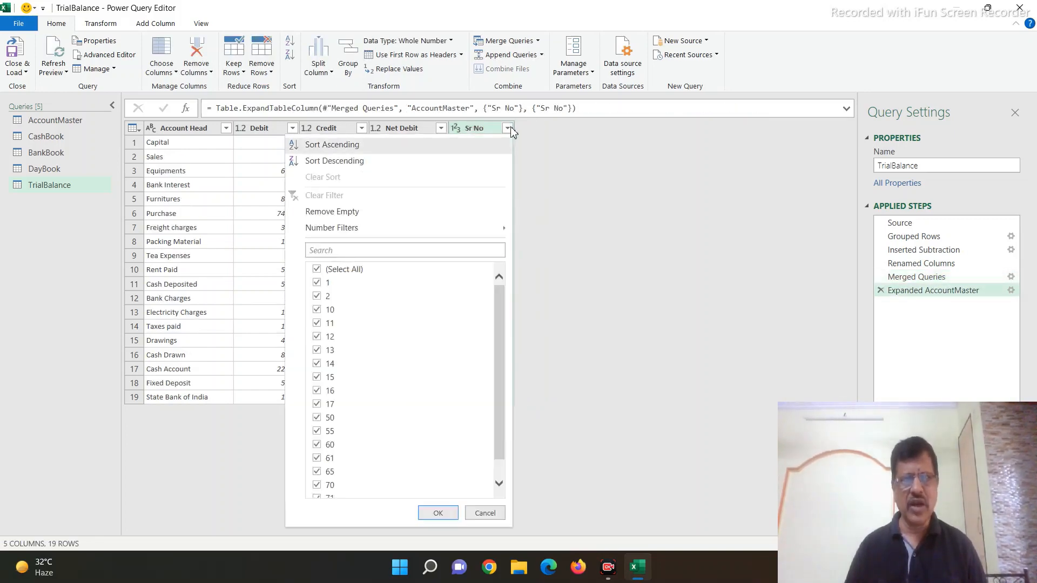
pyautogui.click(331, 145)
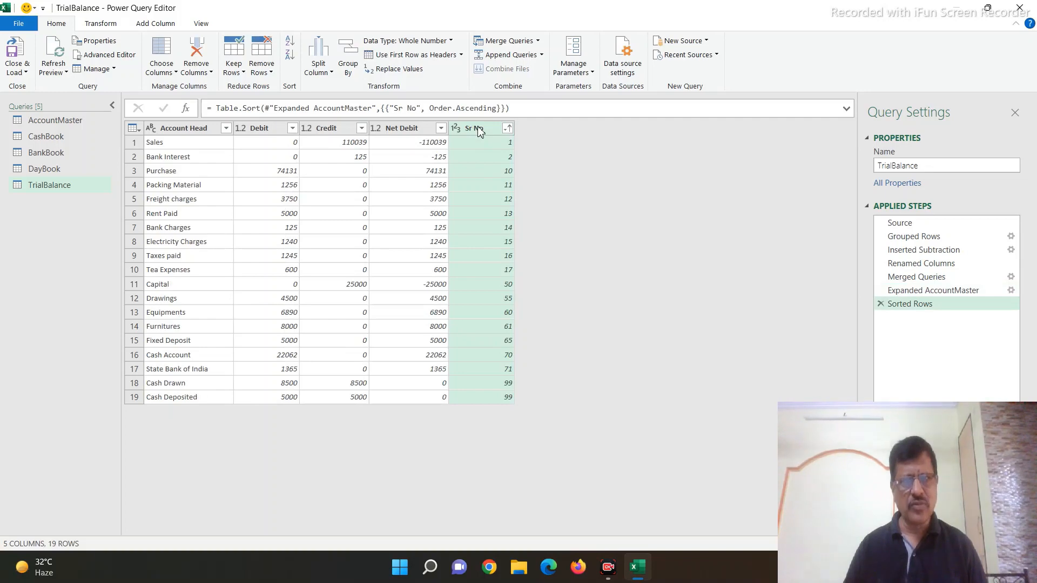
pyautogui.moveTo(480, 131); pyautogui.dragTo(162, 131)
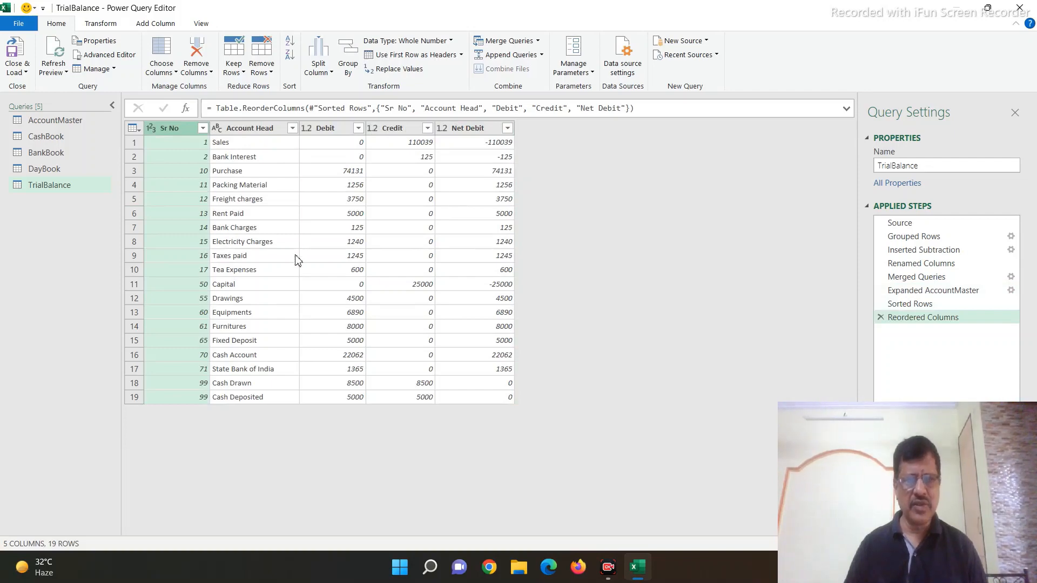
# Step: Close the editor and load the updated TrialBalance query back to its worksheet
pyautogui.click(17, 71)
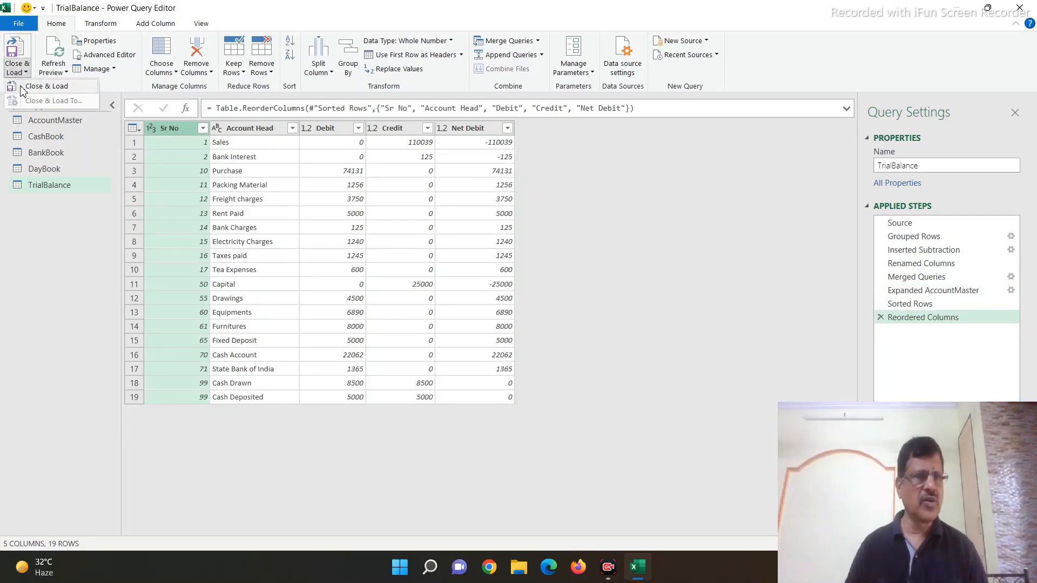
pyautogui.click(46, 87)
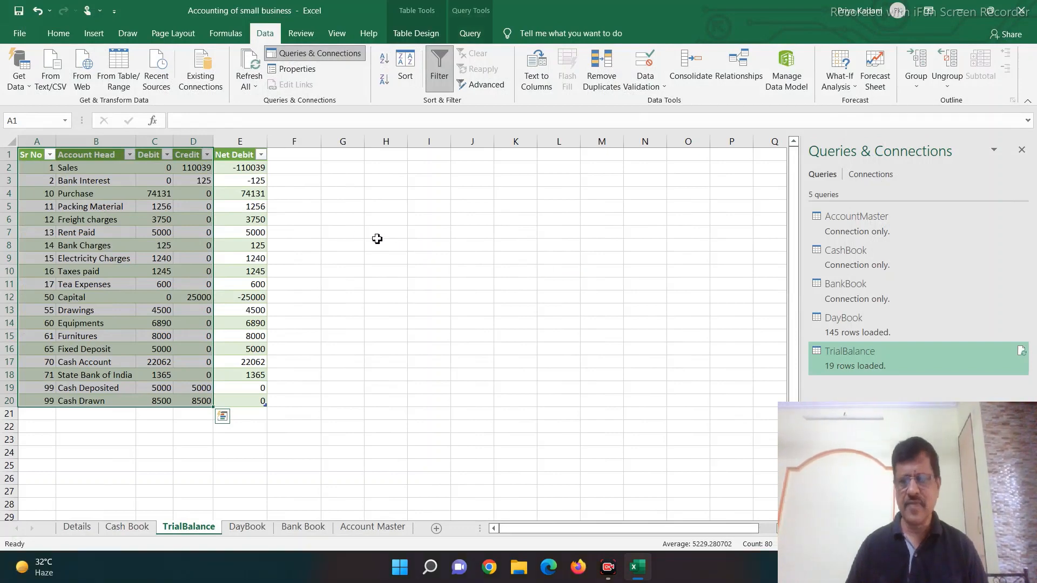
pyautogui.click(317, 229)
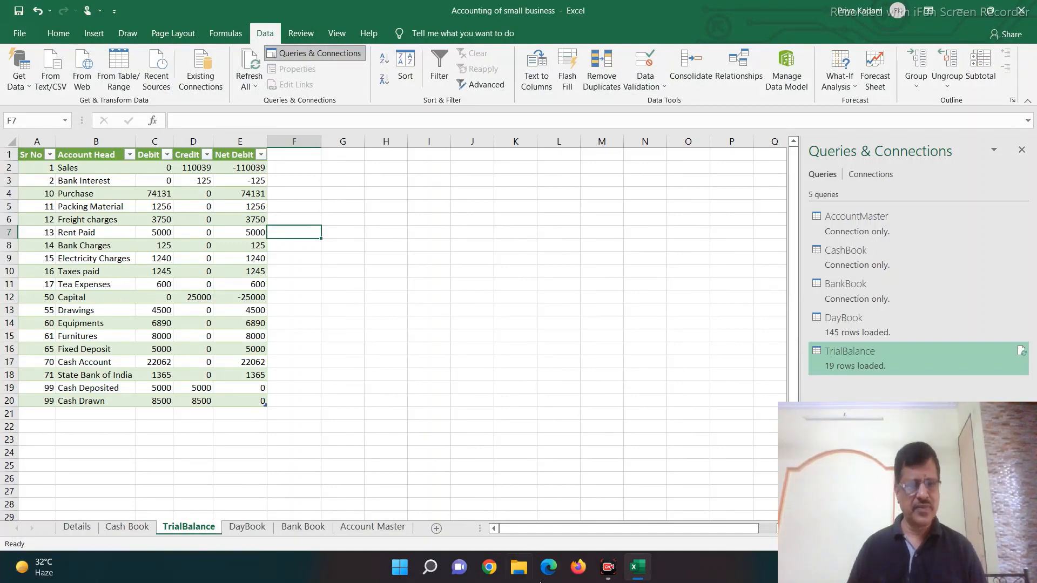
pyautogui.click(605, 576)
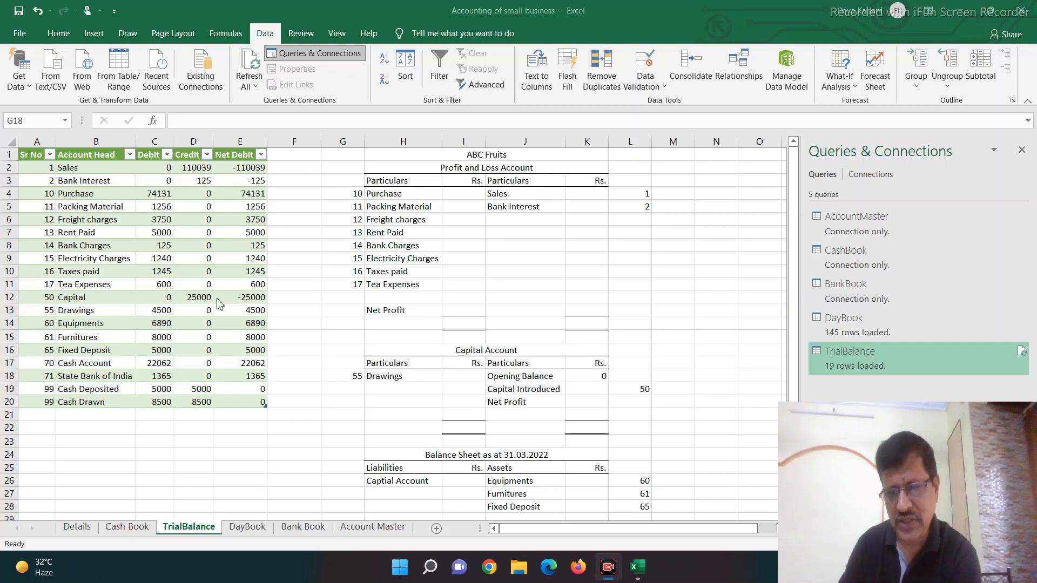
# Step: Enter a sign-reversed SUMIFS in K4 for Sales, summing Net Debit in E:E where Sr No in A:A matches L4
pyautogui.click(584, 196)
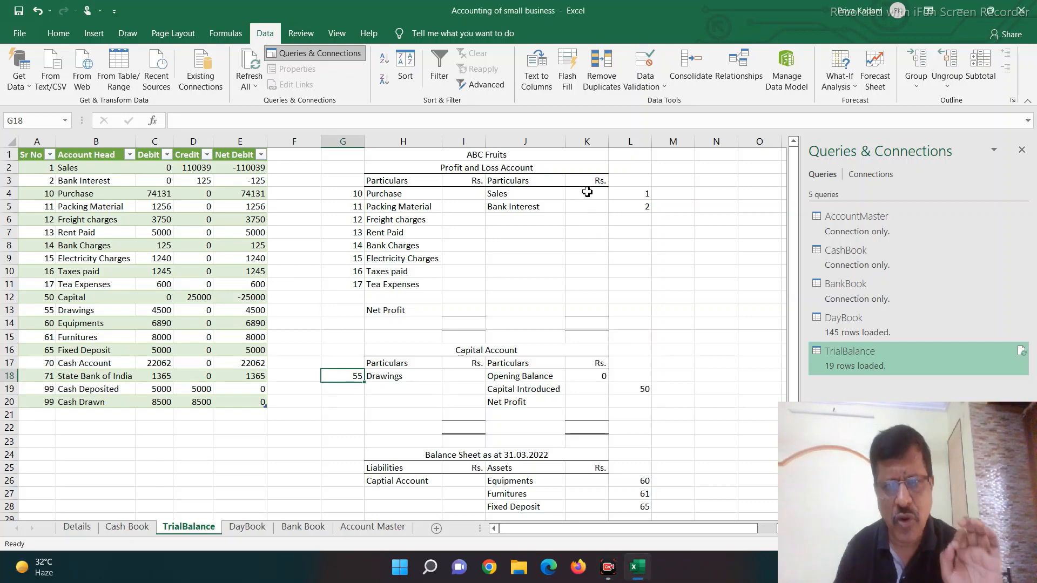
pyautogui.click(587, 193)
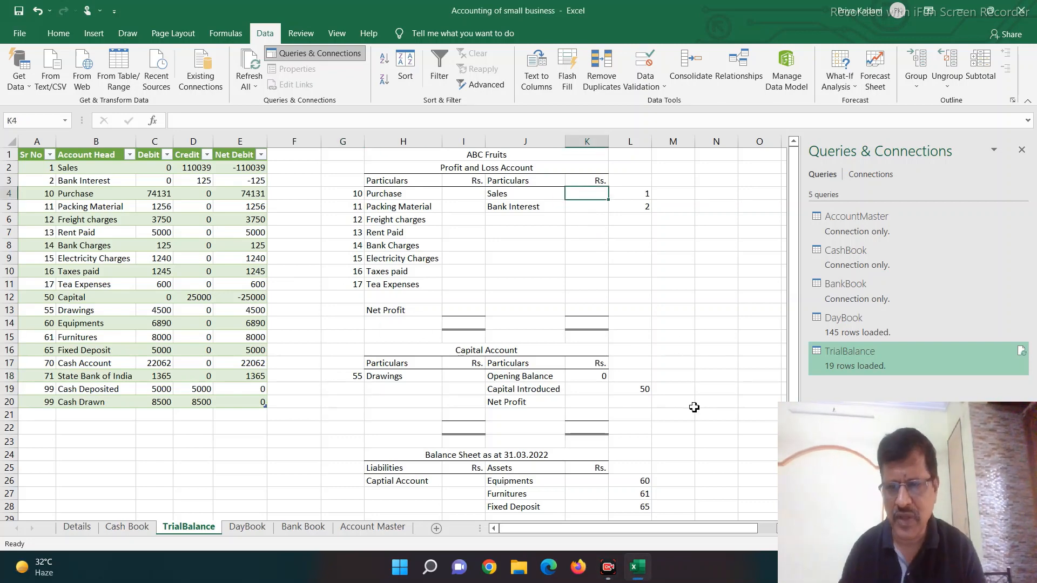
pyautogui.write('=sumi')
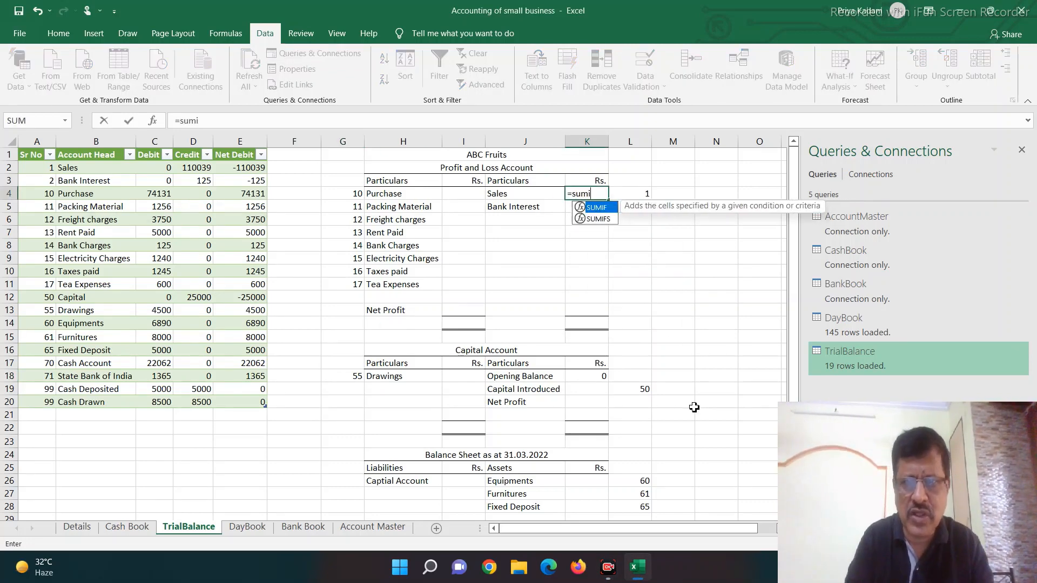
pyautogui.write('fs(')
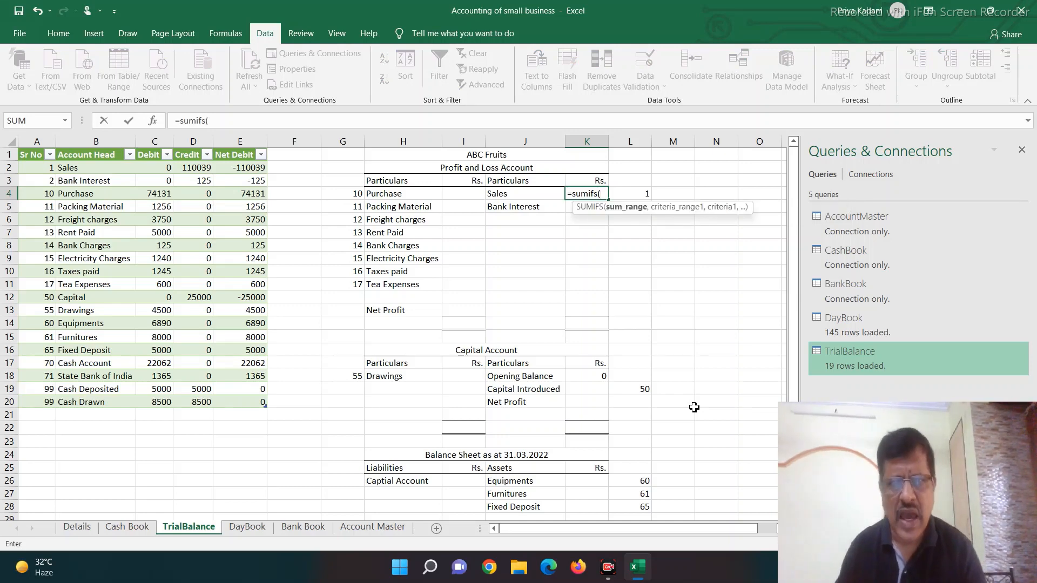
pyautogui.click(255, 140)
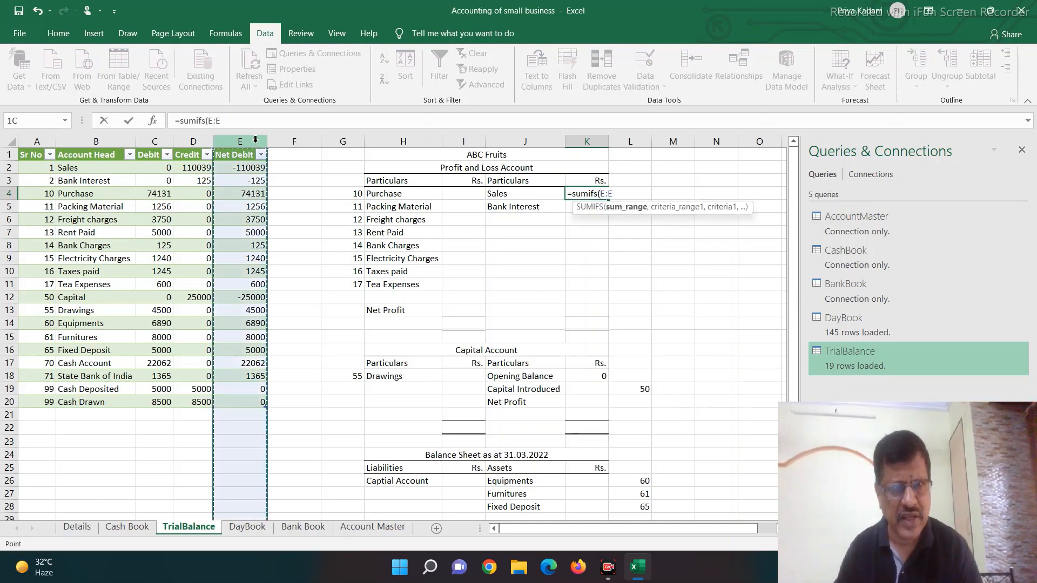
pyautogui.write(',')
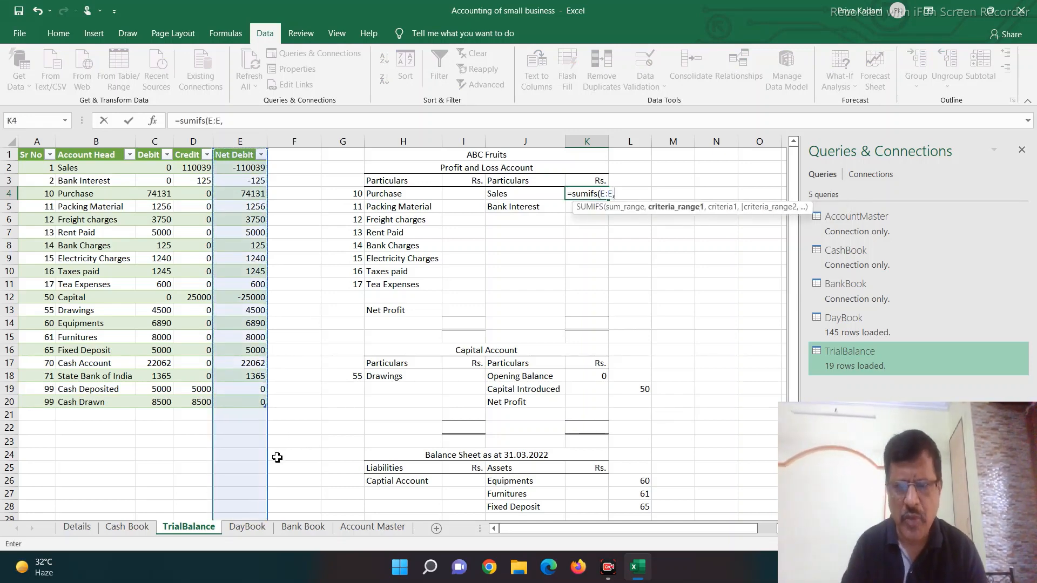
pyautogui.click(32, 141)
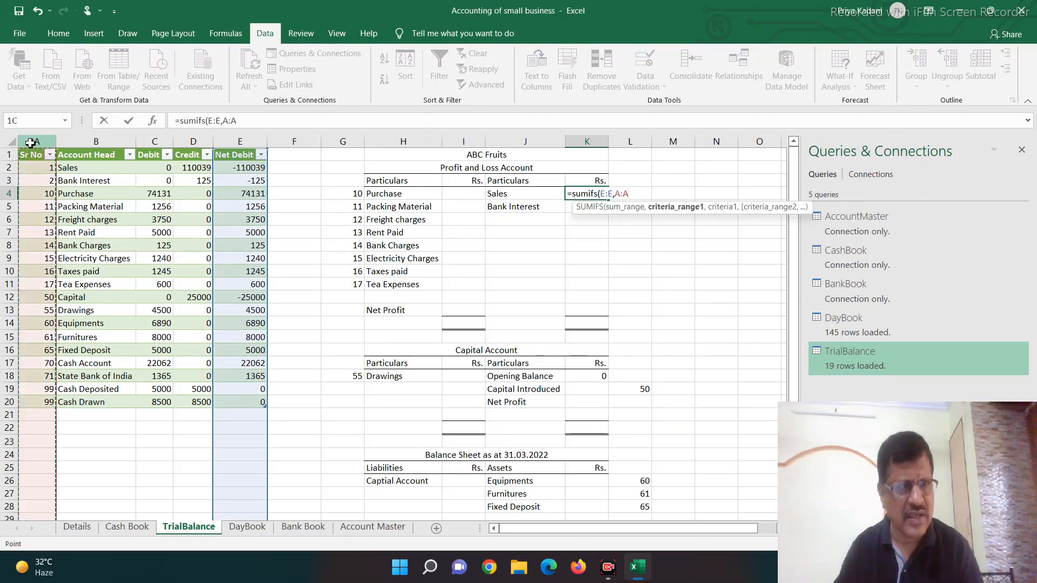
pyautogui.write(',')
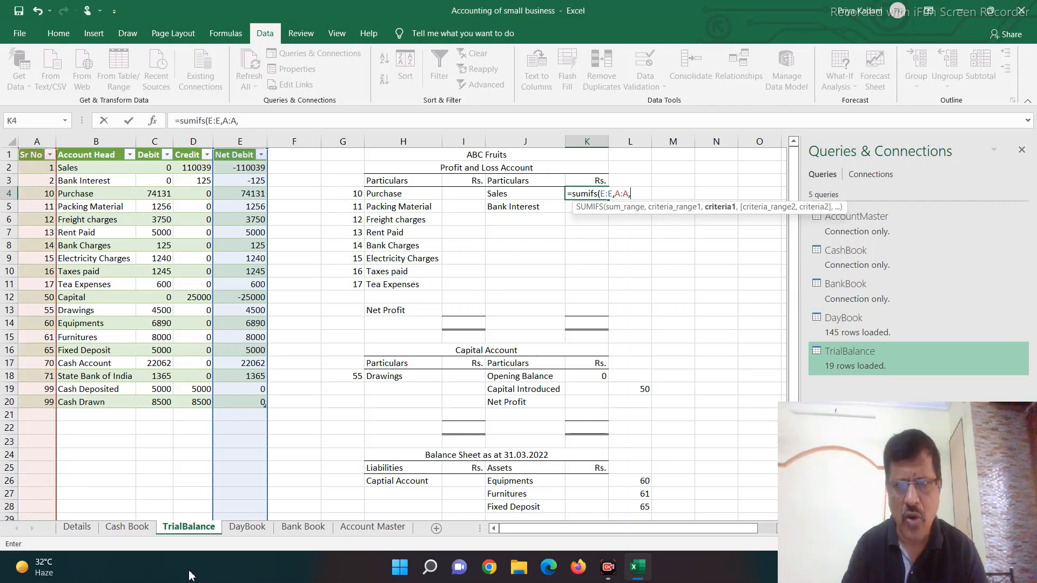
pyautogui.click(642, 179)
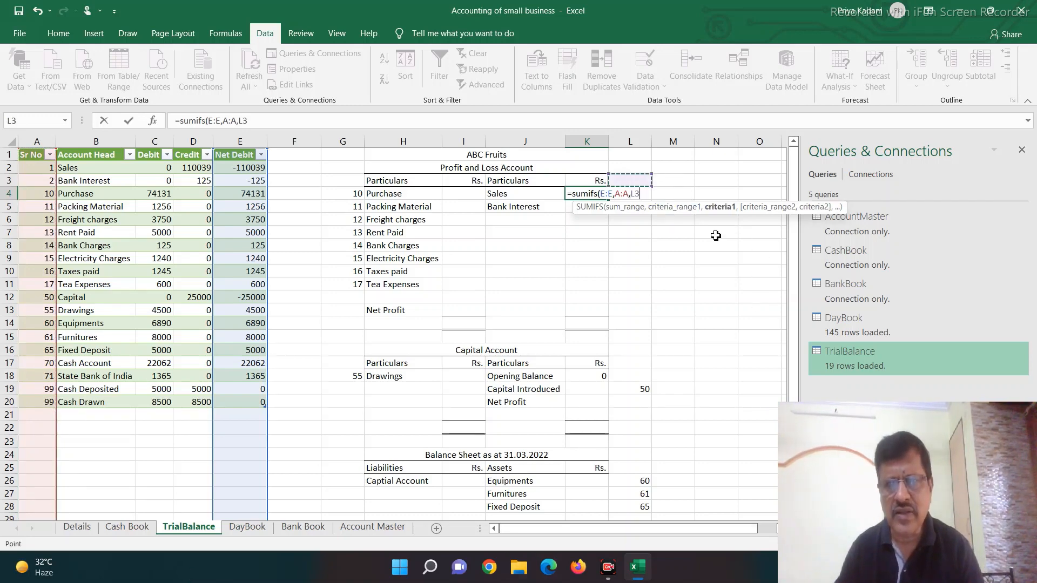
pyautogui.press('Down')
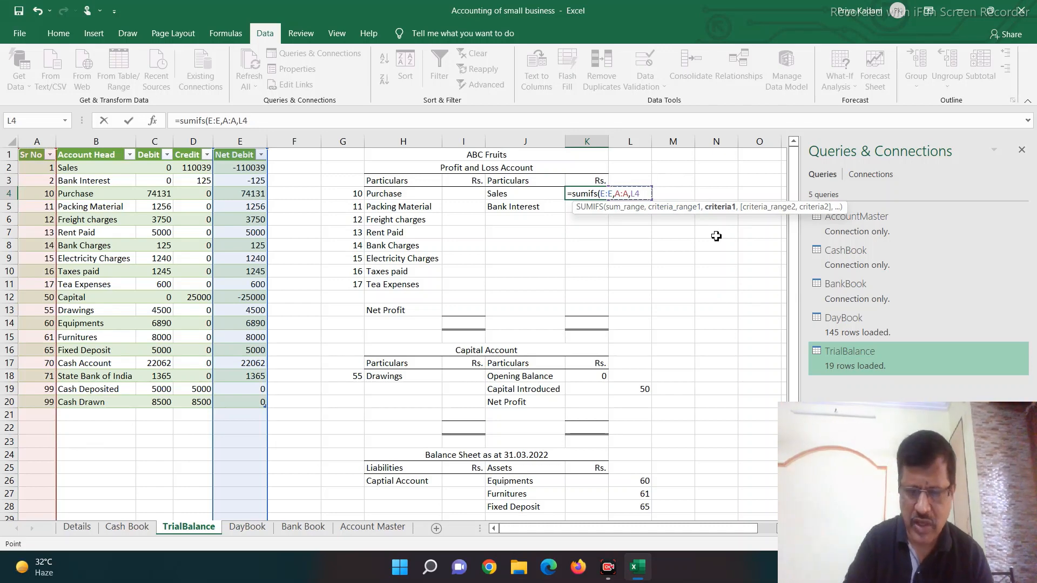
pyautogui.write(')')
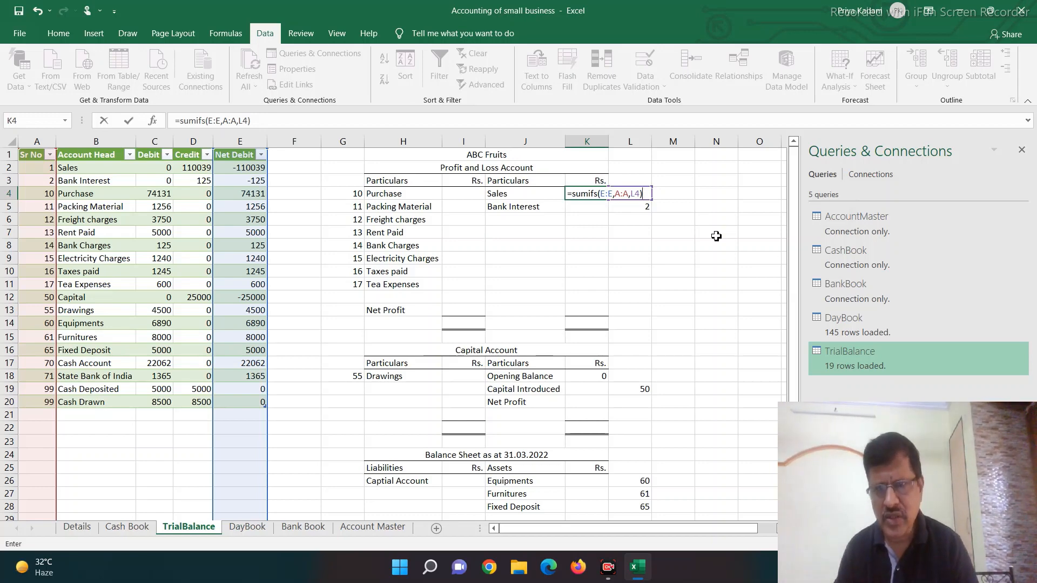
pyautogui.write('*')
pyautogui.press('Return')
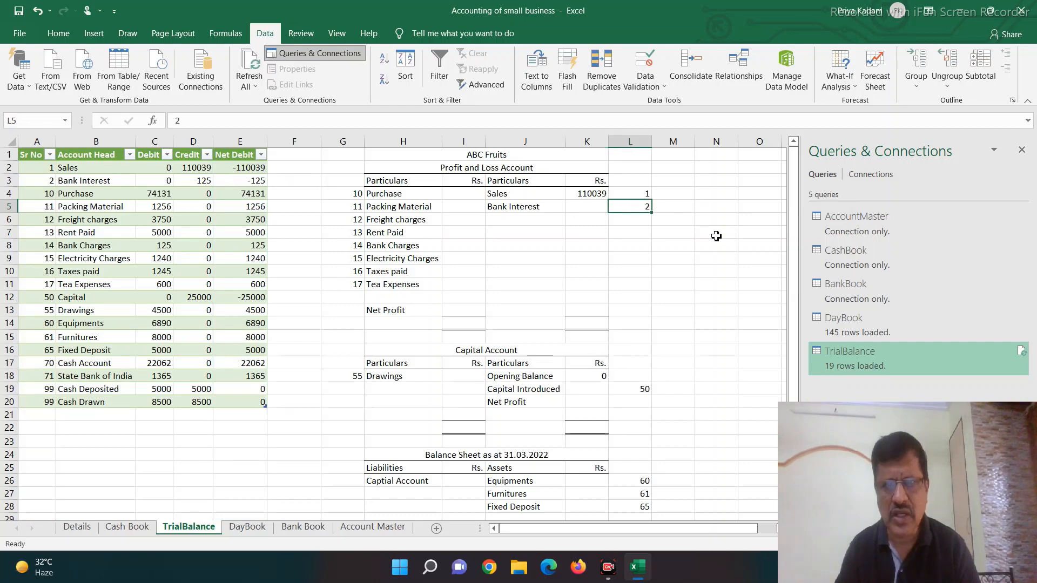
# Step: Copy the Sales formula to the Bank Interest amount in K5
pyautogui.press('Up')
pyautogui.hotkey('ctrl', 'c')
pyautogui.press('Down')
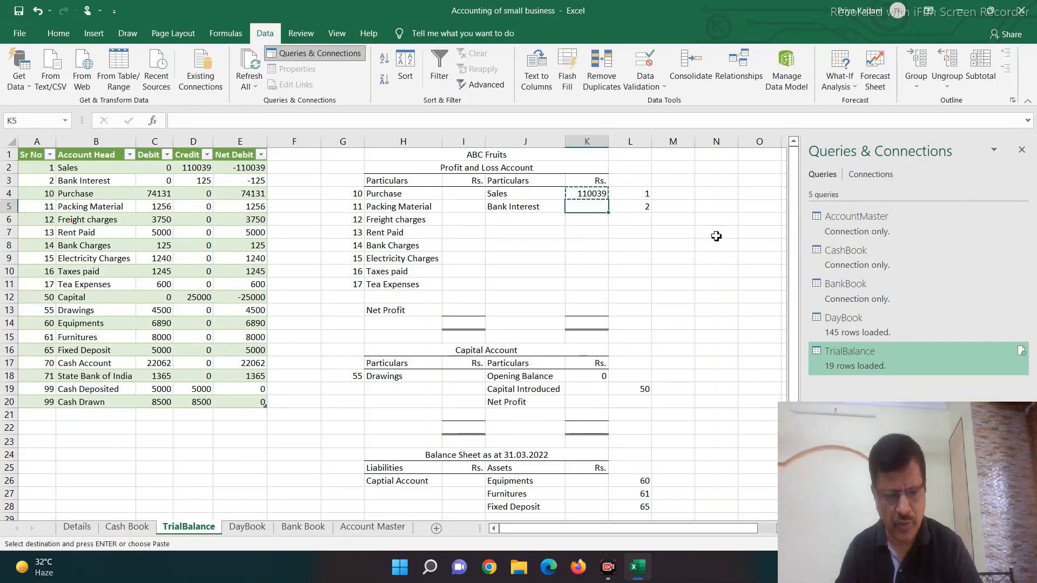
pyautogui.hotkey('ctrl', 'v')
# Step: Total the income side of the Profit and Loss Account in K14 with the sum of K4:K13
pyautogui.press('Down')
pyautogui.press('Down')
pyautogui.press('Down')
pyautogui.press('Down')
pyautogui.press('Down')
pyautogui.press('Down')
pyautogui.press('Down')
pyautogui.press('Down')
pyautogui.press('Down')
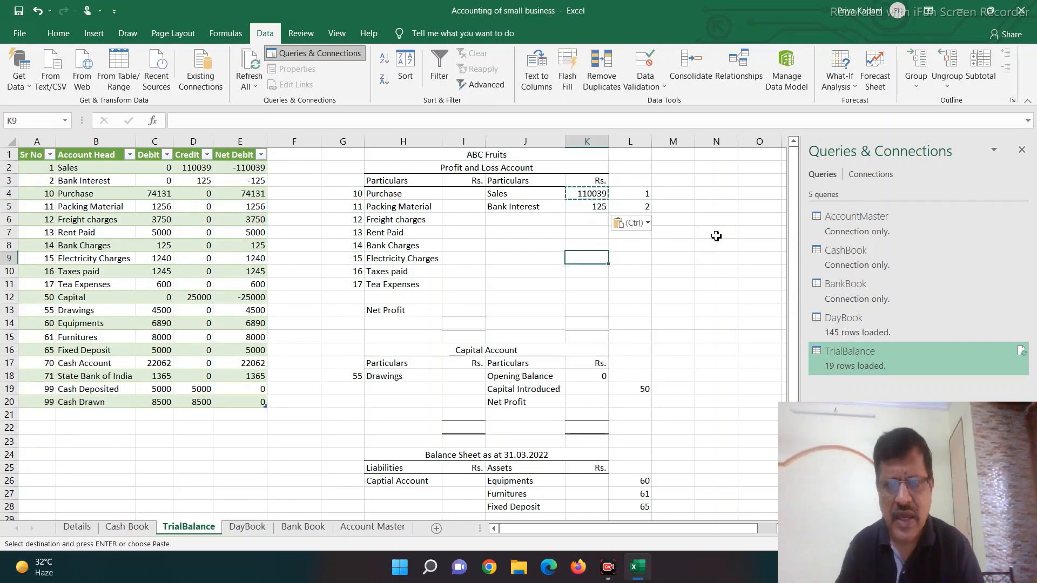
pyautogui.write('=')
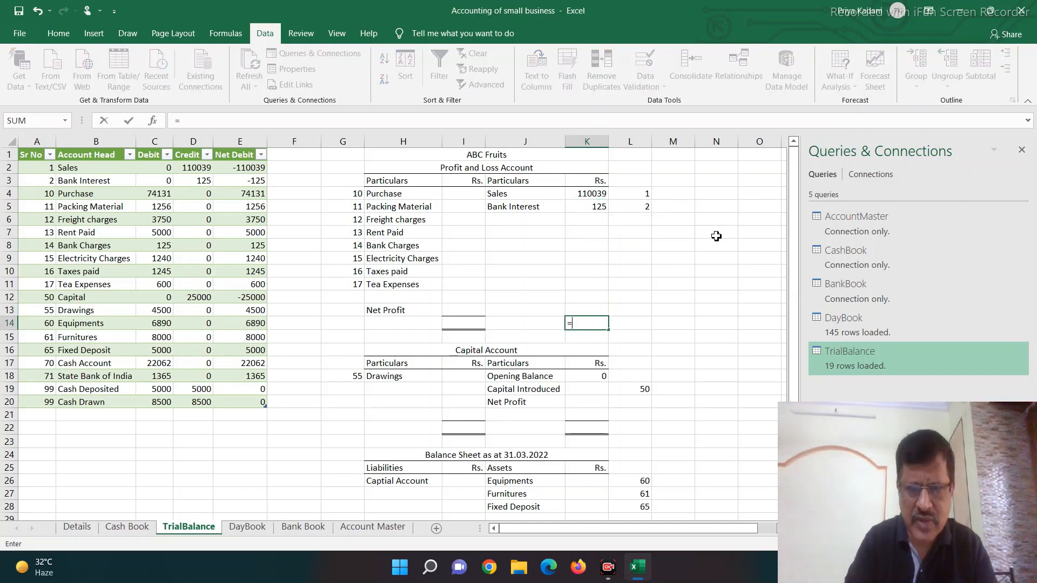
pyautogui.write('sum(')
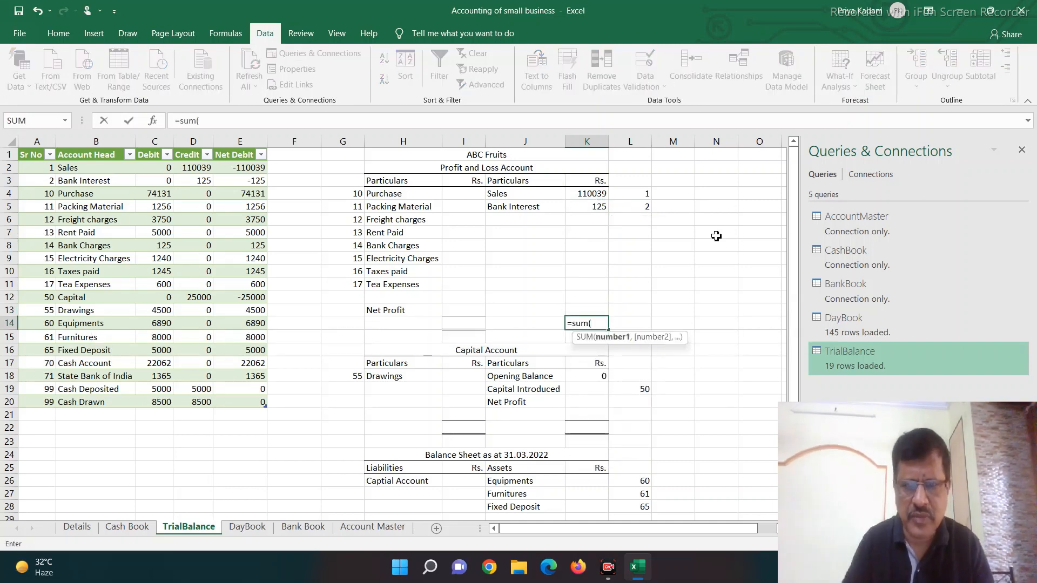
pyautogui.press('Up')
pyautogui.press('Down')
pyautogui.press('Up')
pyautogui.hotkey('shift', 'Up')
pyautogui.hotkey('shift', 'Up')
pyautogui.hotkey('shift', 'Up')
pyautogui.hotkey('shift', 'Up')
pyautogui.hotkey('shift', 'Up')
pyautogui.hotkey('shift', 'Up')
pyautogui.hotkey('shift', 'Up')
pyautogui.hotkey('shift', 'Up')
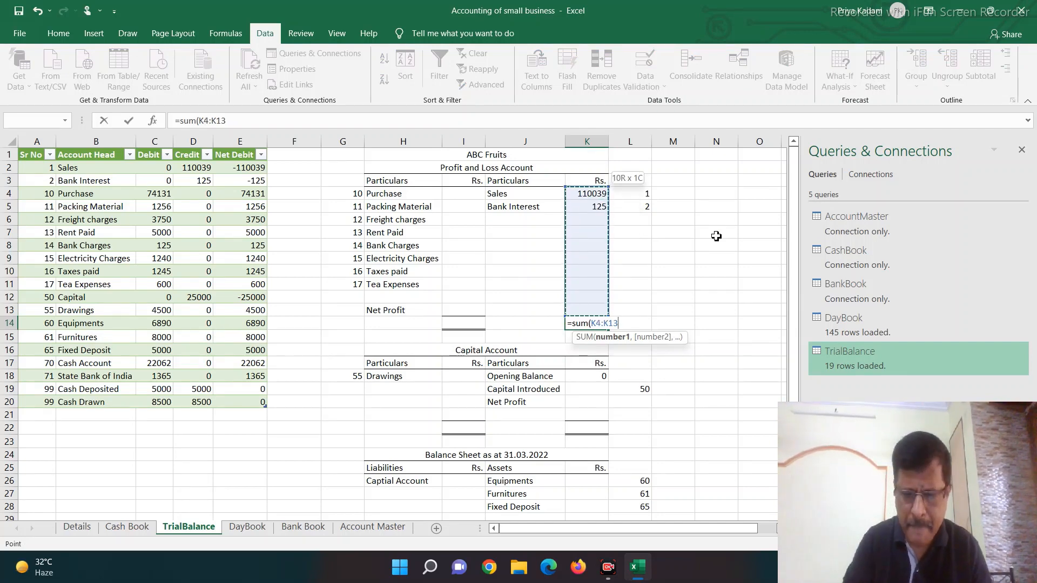
pyautogui.write(')')
pyautogui.press('Return')
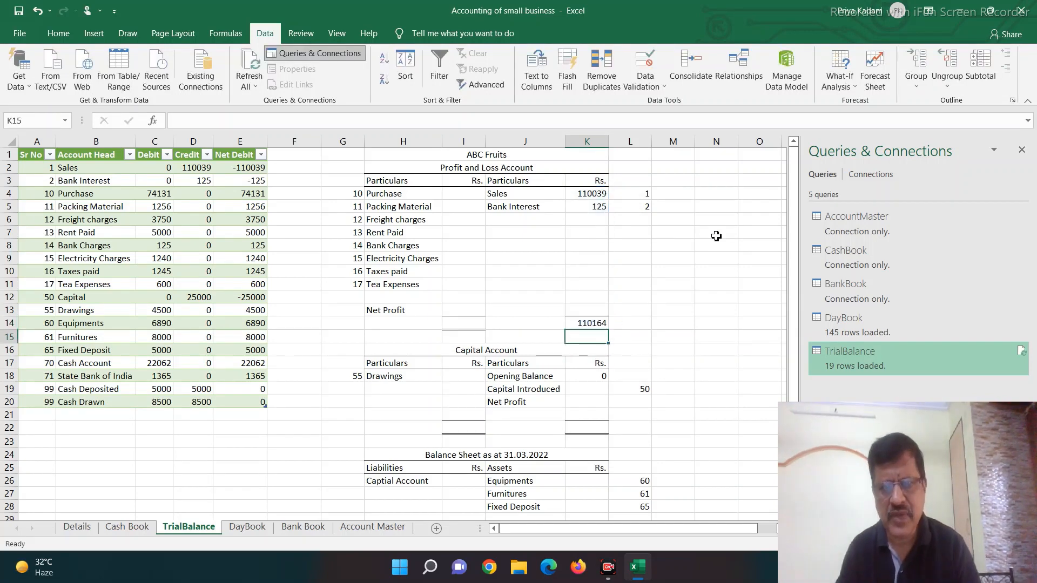
# Step: Add a column headed Cumulative in F1, beside Net Debit in the trial balance table
pyautogui.press('Up')
pyautogui.press('Left')
pyautogui.press('Left')
pyautogui.press('Left')
pyautogui.press('Left')
pyautogui.press('Left')
pyautogui.press('Left')
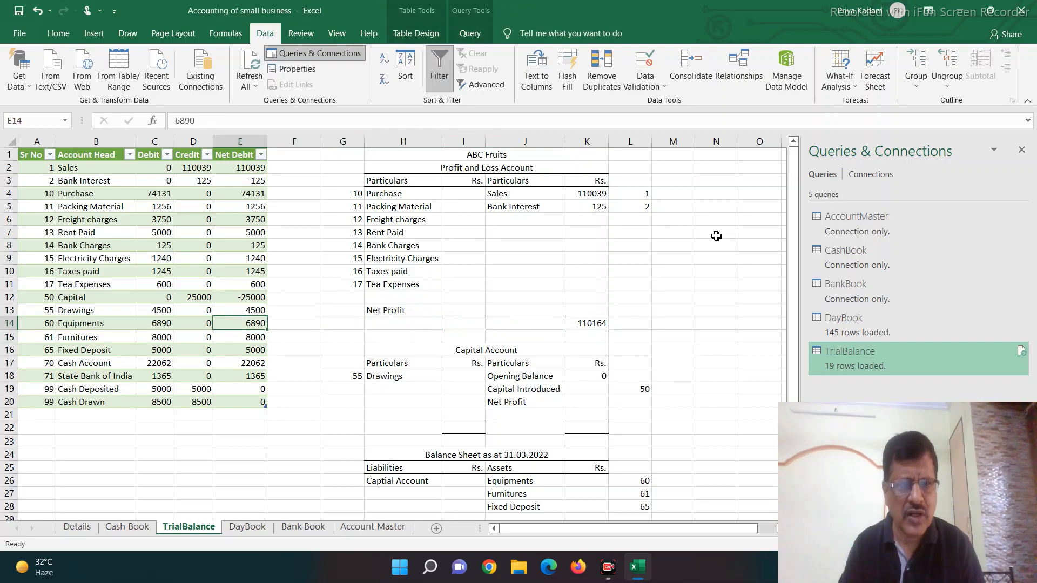
pyautogui.press('Up')
pyautogui.press('Up')
pyautogui.press('Up')
pyautogui.press('Up')
pyautogui.press('Up')
pyautogui.press('Up')
pyautogui.press('Up')
pyautogui.press('Up')
pyautogui.press('Up')
pyautogui.press('Up')
pyautogui.press('Up')
pyautogui.press('Up')
pyautogui.press('Up')
pyautogui.press('Right')
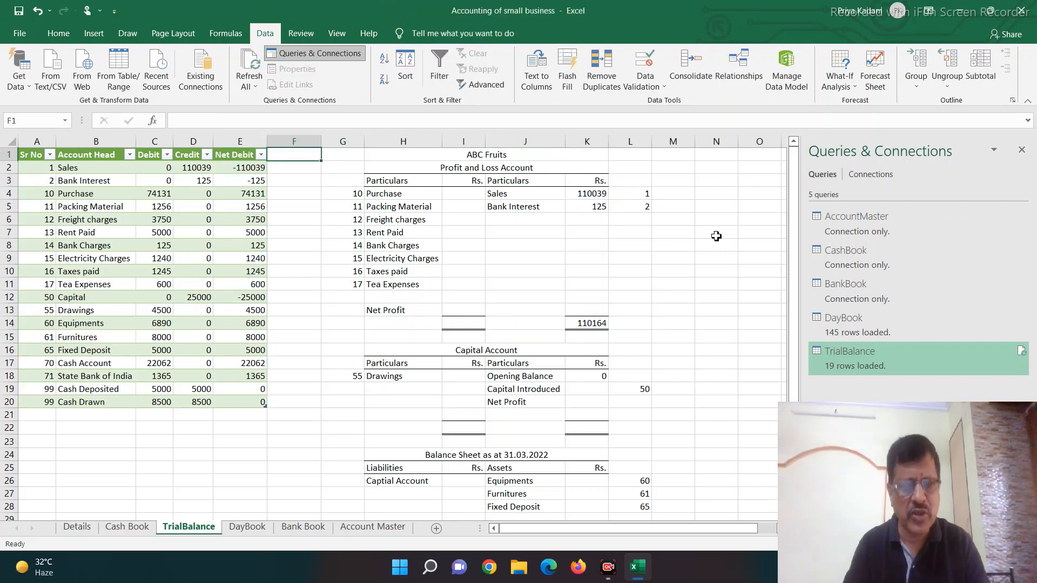
pyautogui.write('Cumulative')
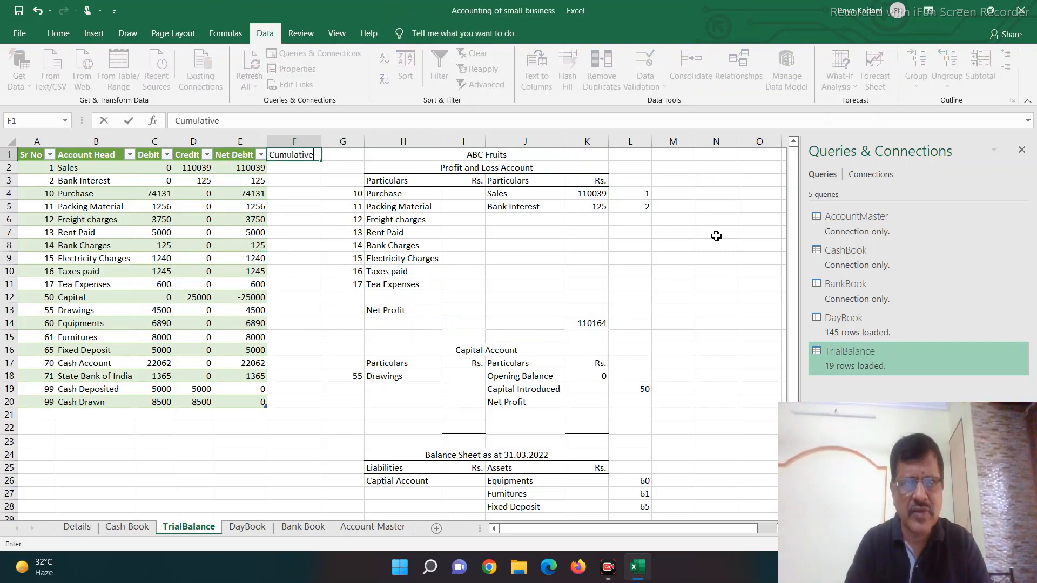
pyautogui.press('Return')
pyautogui.write('+')
pyautogui.press('Left')
pyautogui.write('4')
pyautogui.press('Return')
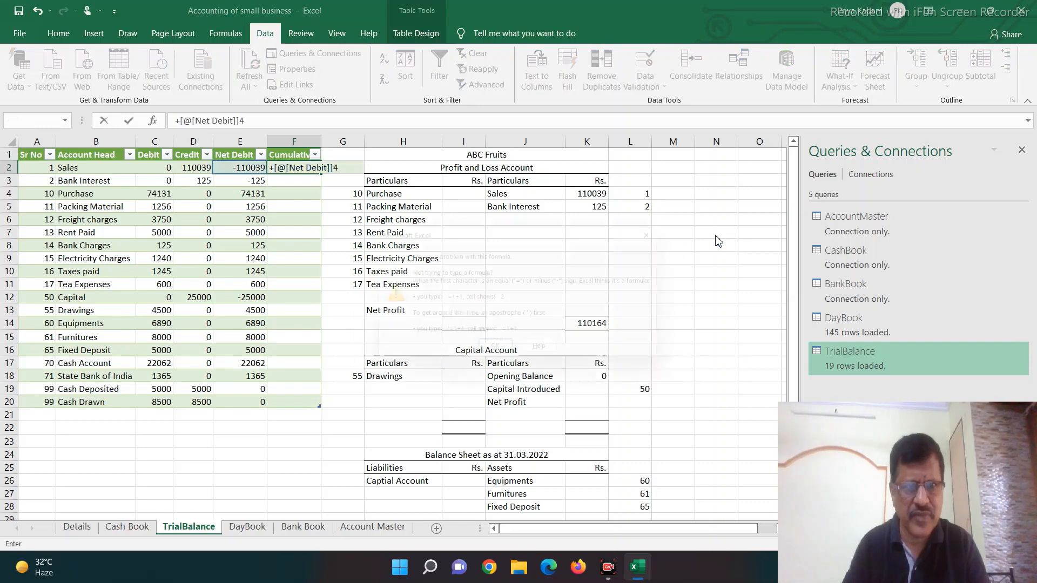
pyautogui.press('Return')
pyautogui.press('Escape')
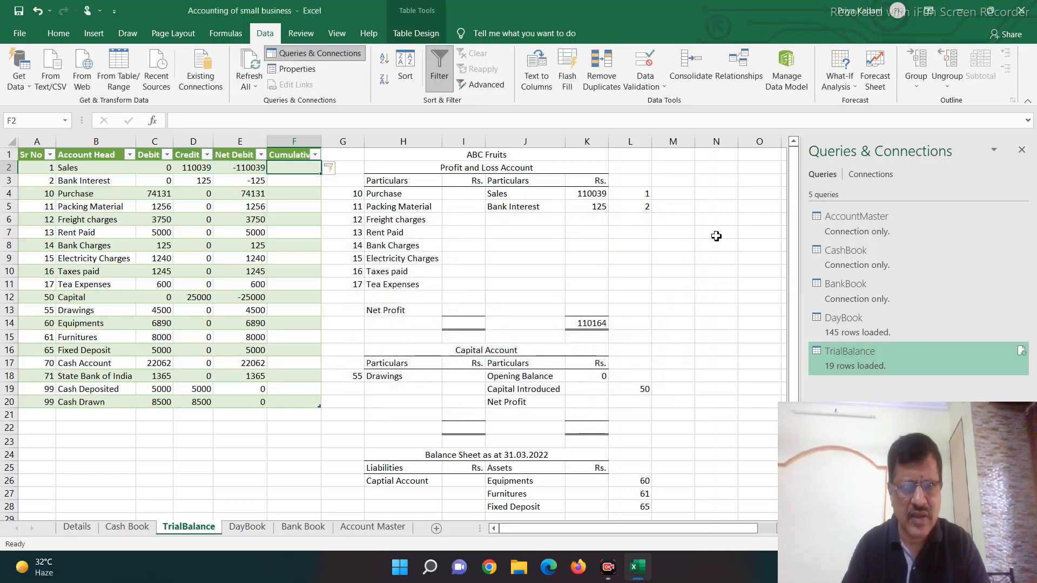
# Step: Enter the running-total formulas in the Cumulative column: Net Debit in F2, and F2 plus the row's Net Debit in F3
pyautogui.write('+')
pyautogui.press('Left')
pyautogui.press('Return')
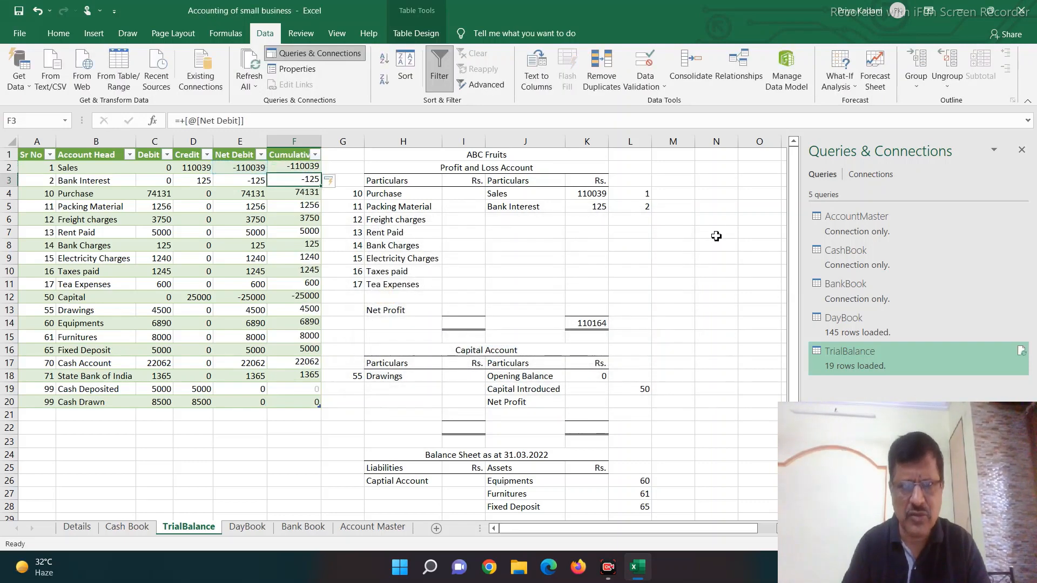
pyautogui.write('+')
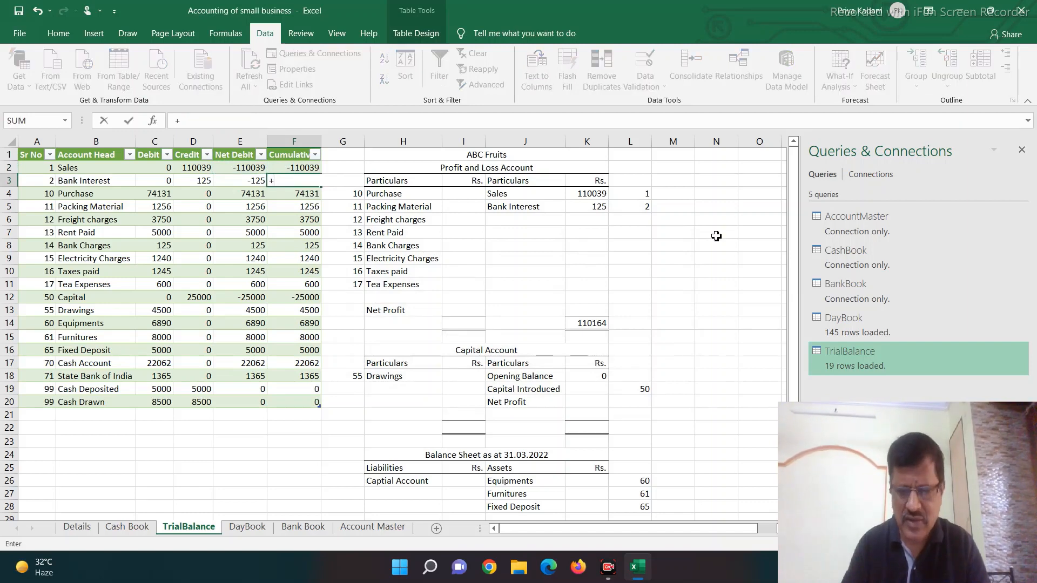
pyautogui.press('Up')
pyautogui.write('+')
pyautogui.press('Left')
pyautogui.press('Return')
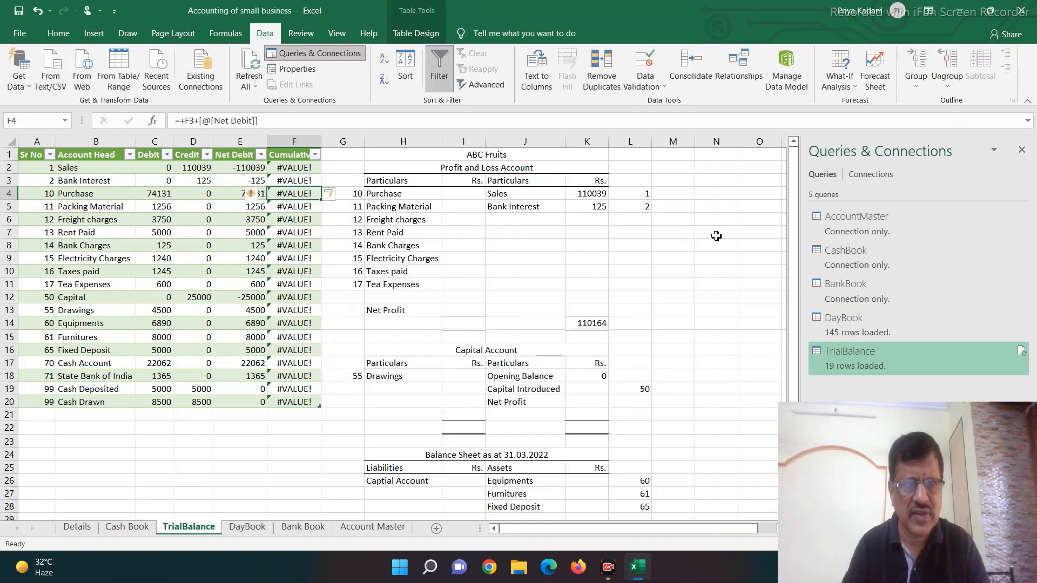
# Step: Replace the Cumulative heading in F1 with 0 so the running total has a numeric starting value
pyautogui.press('Up')
pyautogui.press('Up')
pyautogui.press('Up')
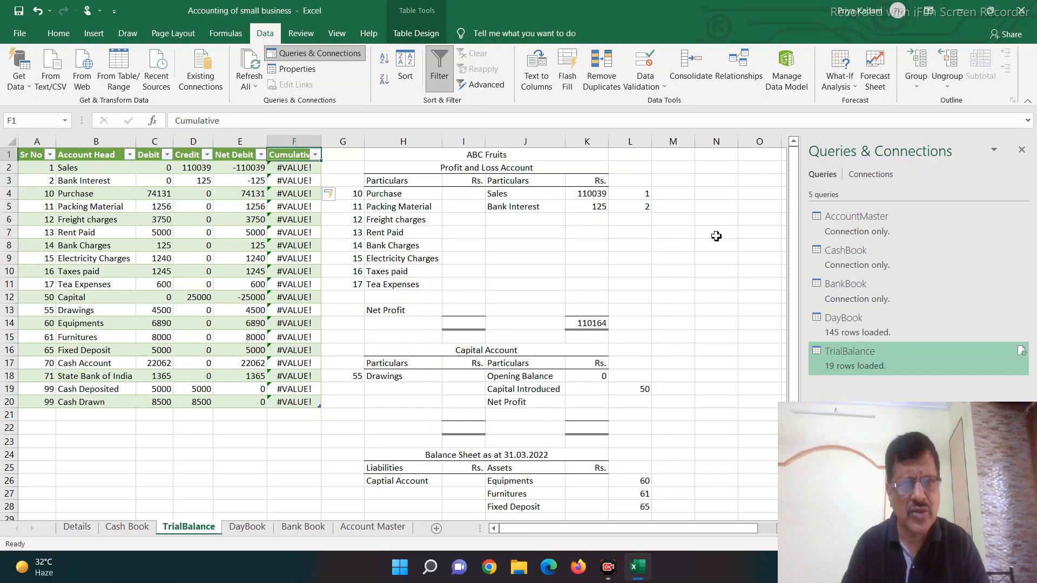
pyautogui.write('0')
pyautogui.press('Return')
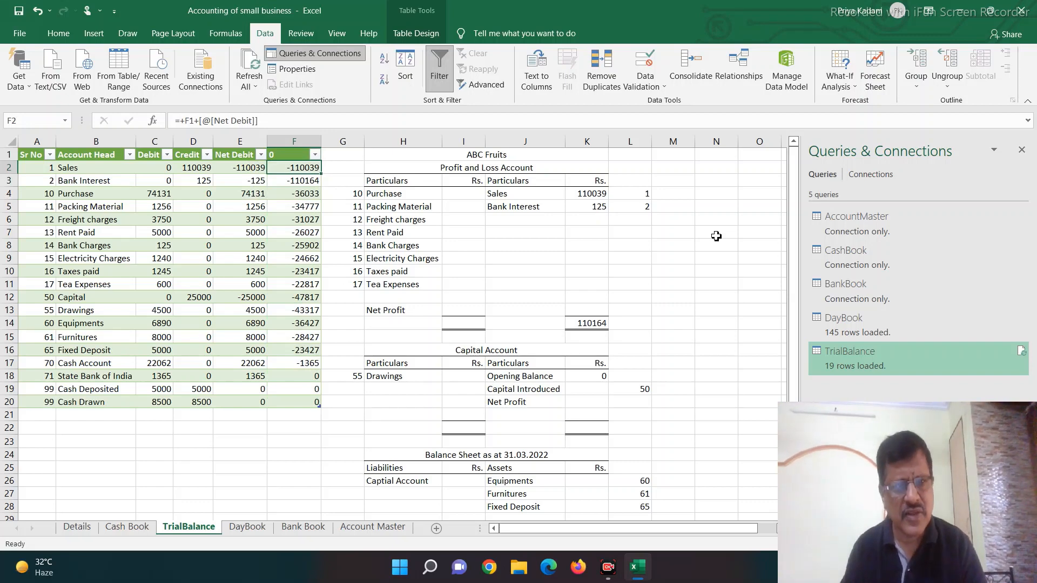
pyautogui.press('Down')
pyautogui.press('Down')
pyautogui.press('Up')
pyautogui.press('Up')
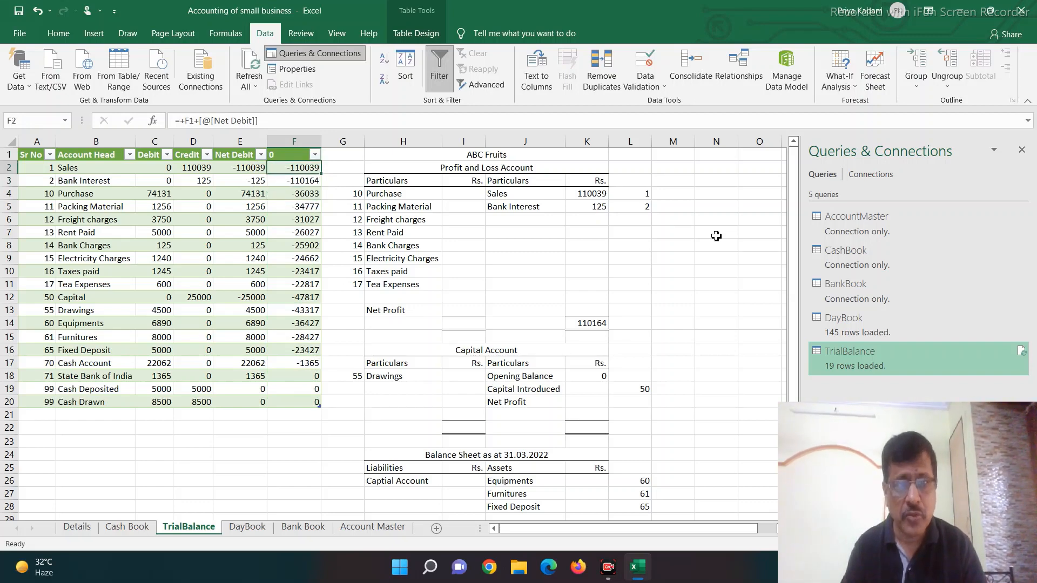
pyautogui.press('Down')
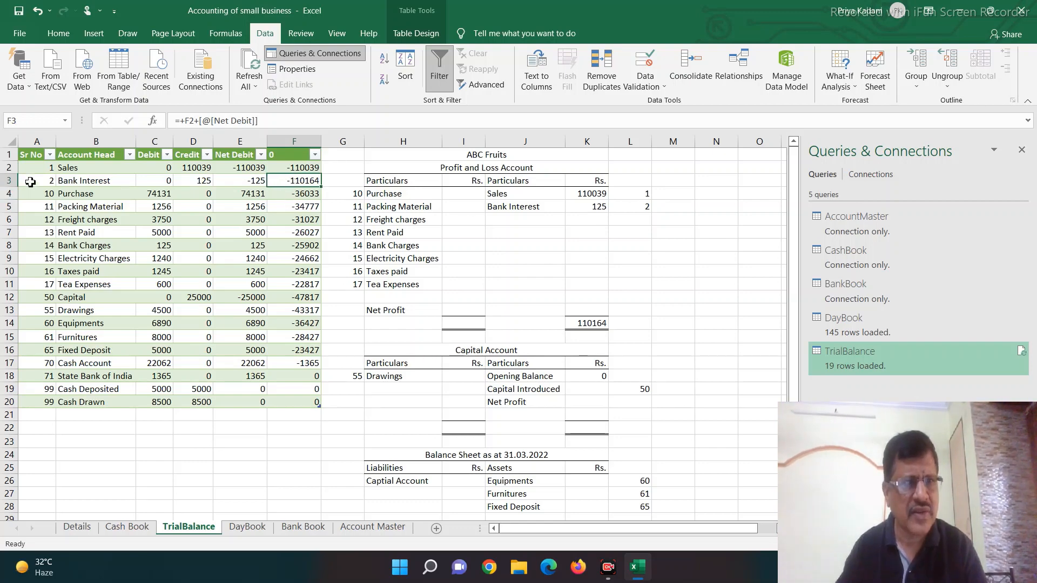
# Step: Fill the Bank Interest row A3:F3 with yellow and compare its cumulative figure with the income total in K14
pyautogui.moveTo(33, 181); pyautogui.dragTo(292, 181)
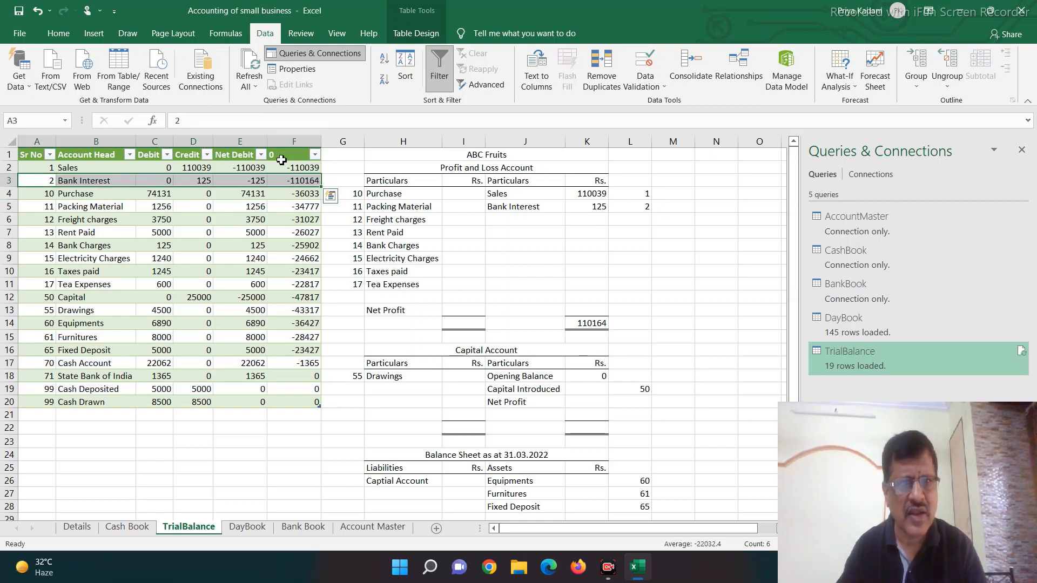
pyautogui.click(58, 33)
pyautogui.click(215, 80)
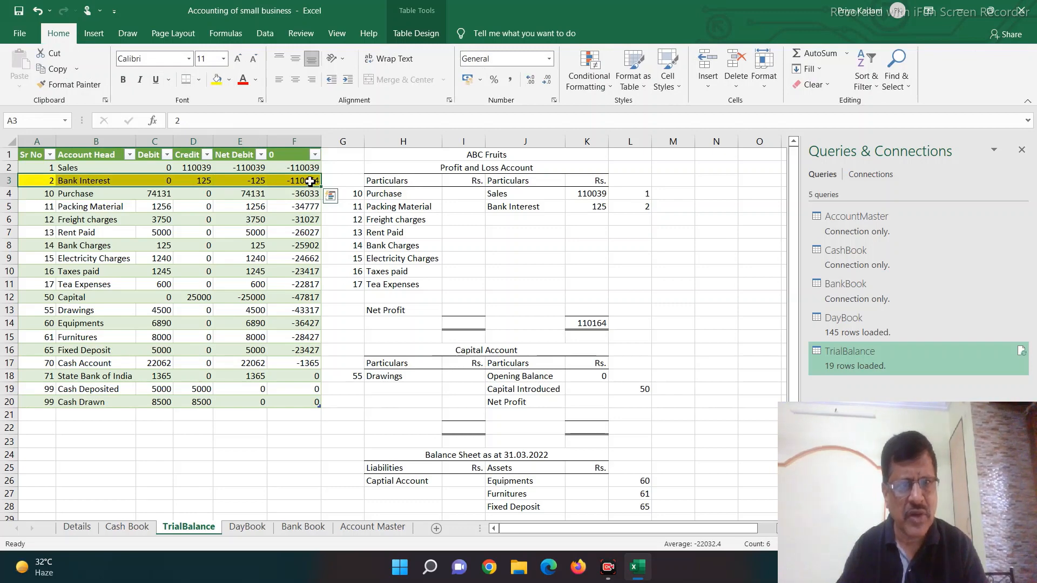
pyautogui.click(311, 181)
pyautogui.click(590, 326)
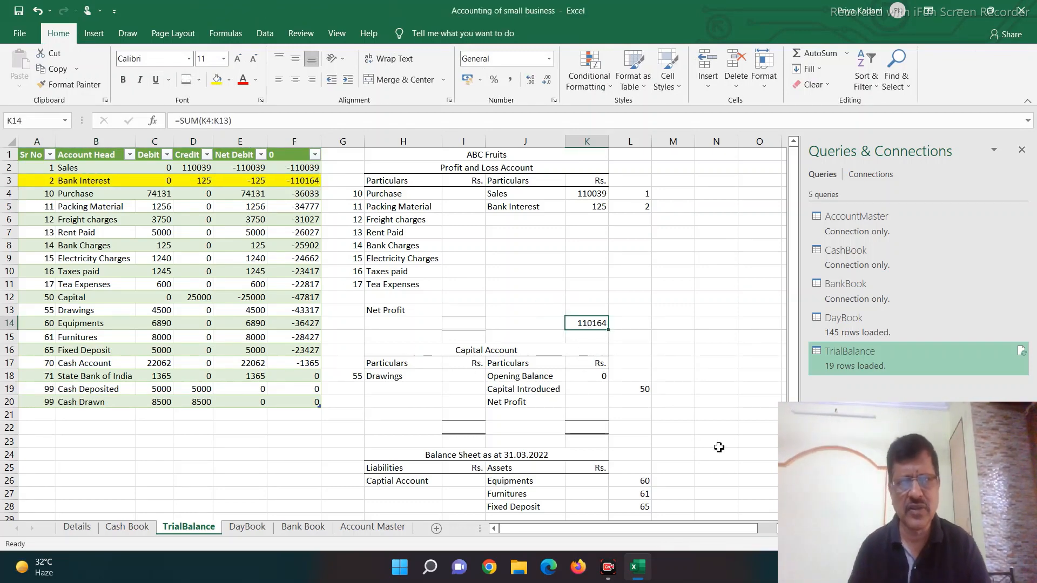
# Step: Enter the Purchase amount formula =SUMIFS(E:E,A:A,G4) in I4, on the expense side of the Profit and Loss Account
pyautogui.press('Up')
pyautogui.press('Up')
pyautogui.press('Up')
pyautogui.press('Up')
pyautogui.press('Up')
pyautogui.press('Up')
pyautogui.press('Up')
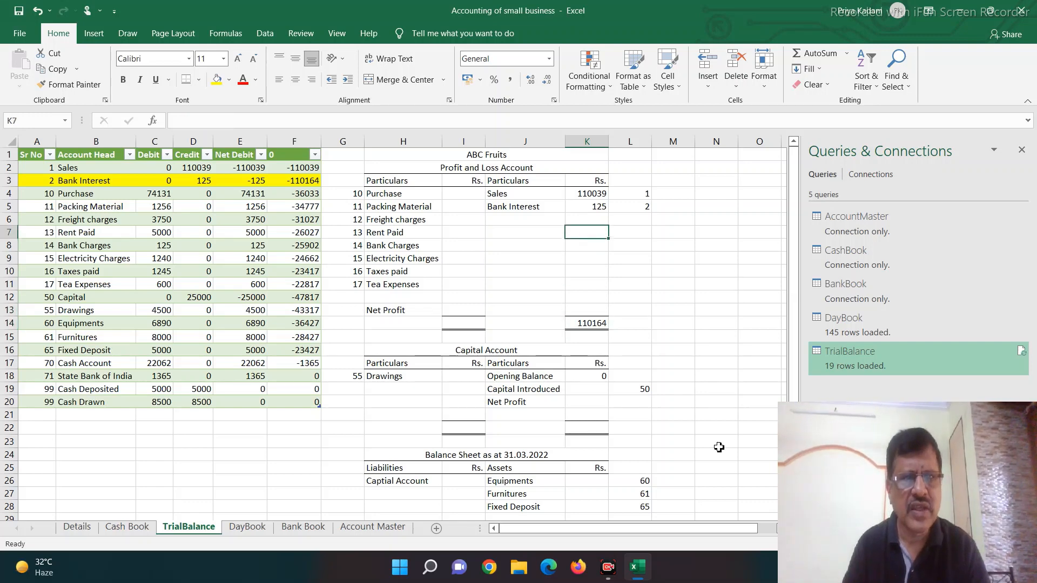
pyautogui.press('Left')
pyautogui.press('Left')
pyautogui.press('Left')
pyautogui.press('Up')
pyautogui.press('Up')
pyautogui.press('Down')
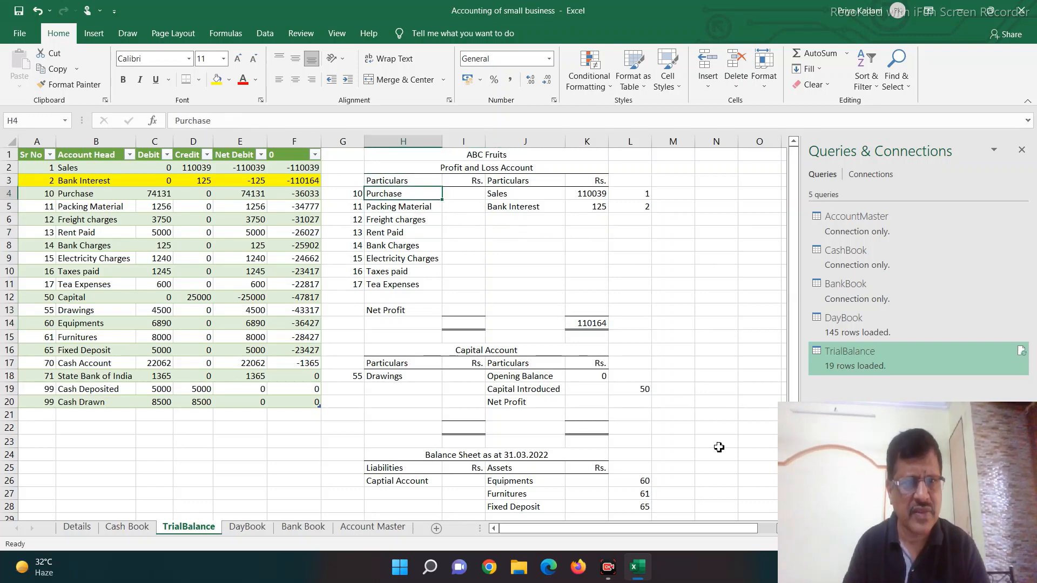
pyautogui.press('Right')
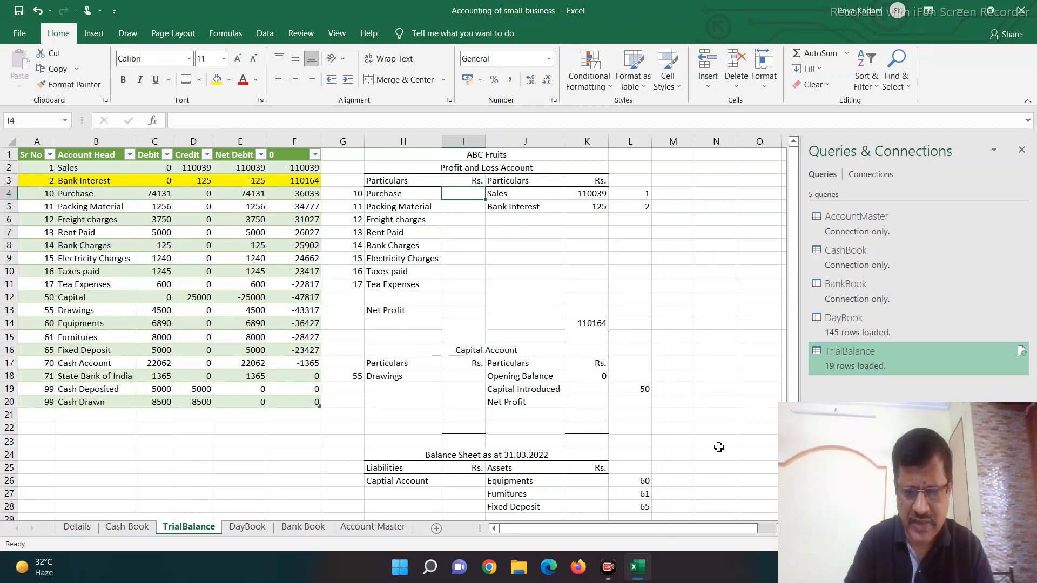
pyautogui.write('=sumifs')
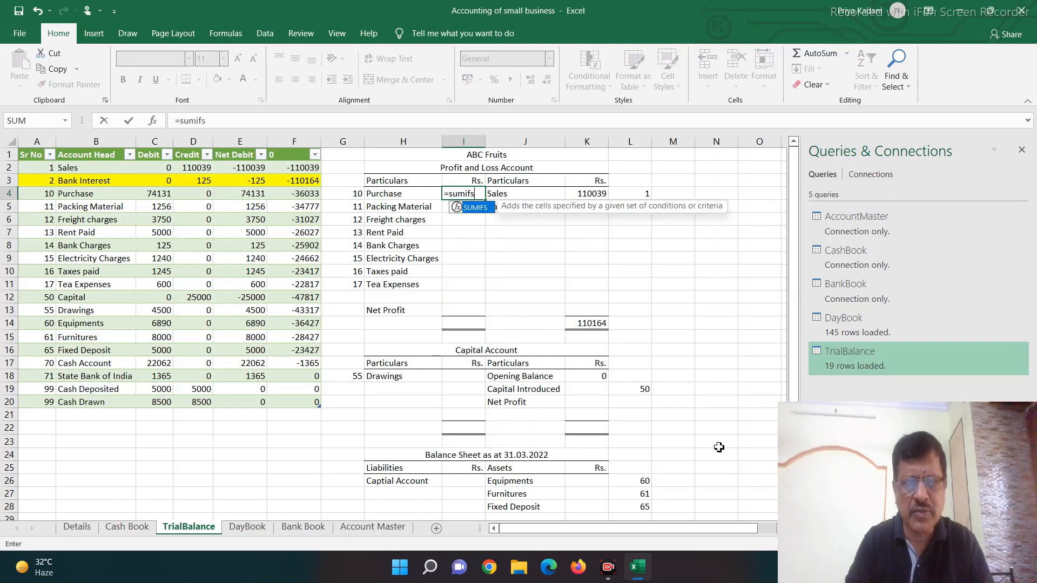
pyautogui.write('(')
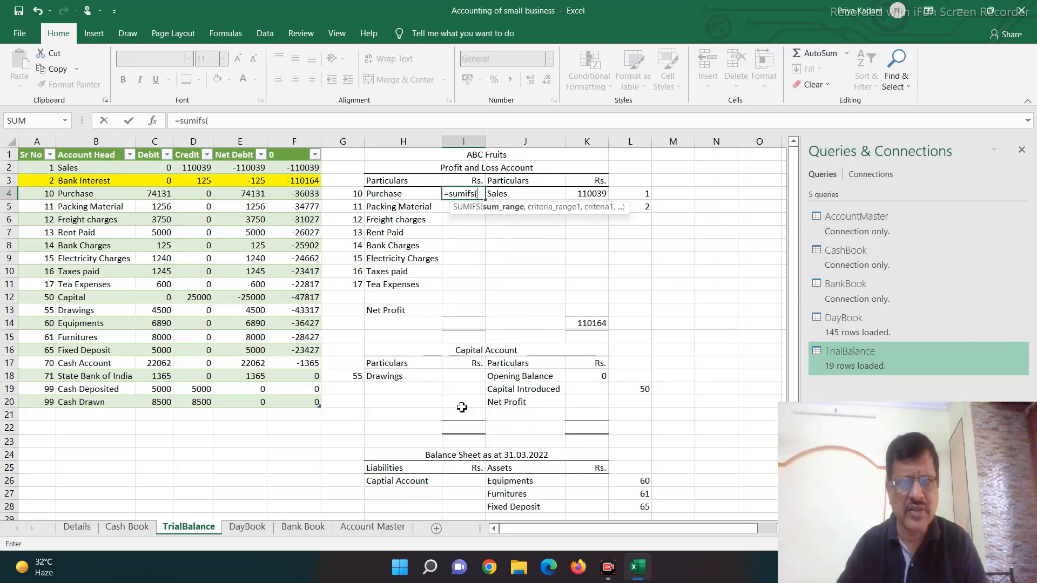
pyautogui.click(236, 143)
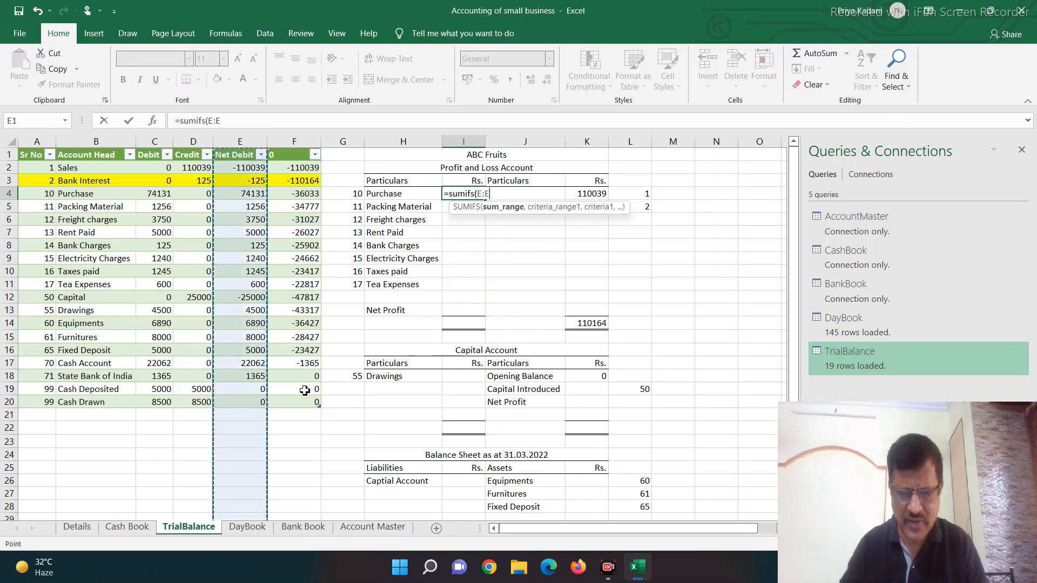
pyautogui.write(',')
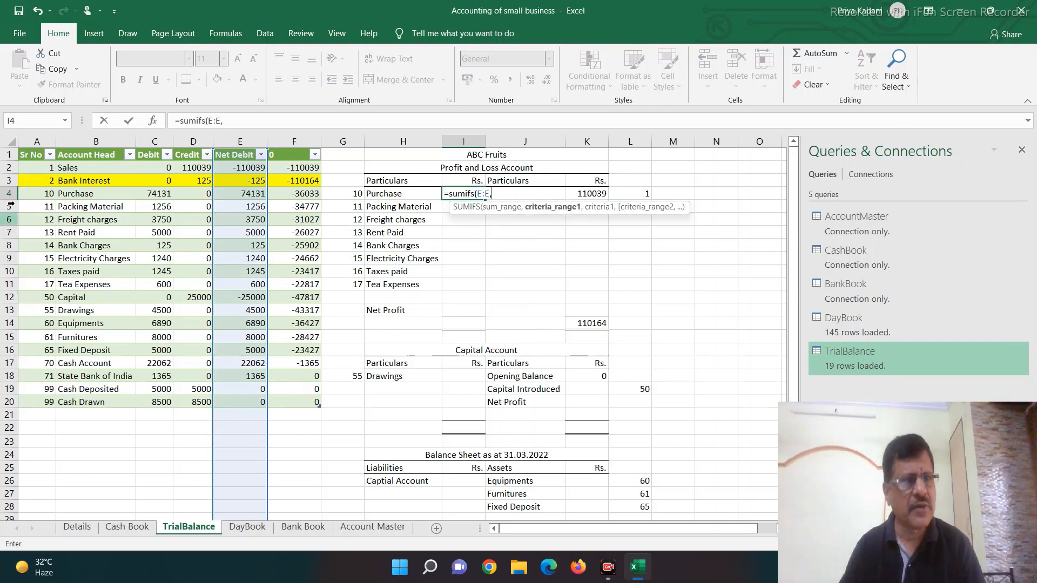
pyautogui.click(30, 143)
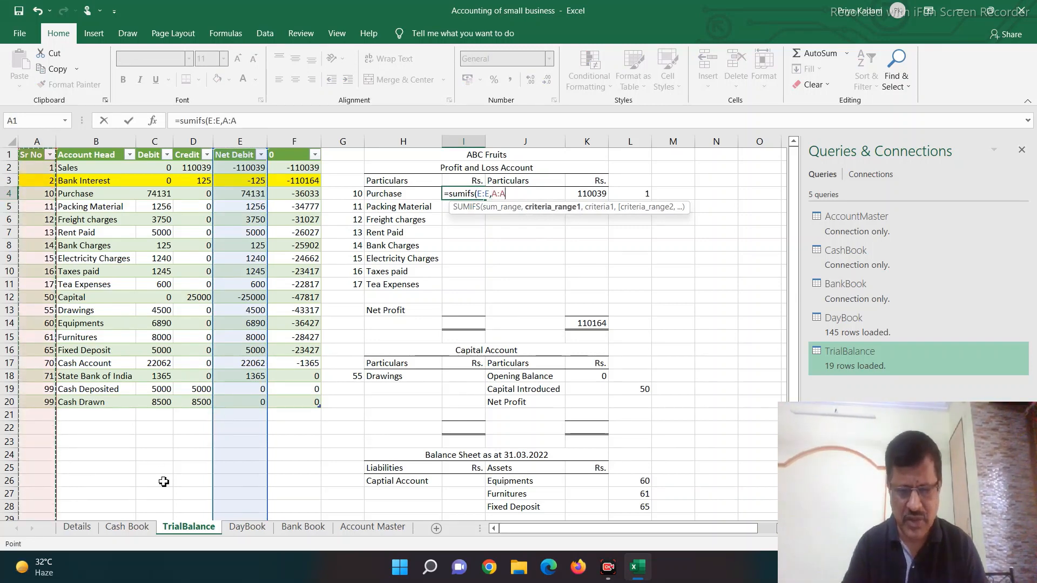
pyautogui.write(',')
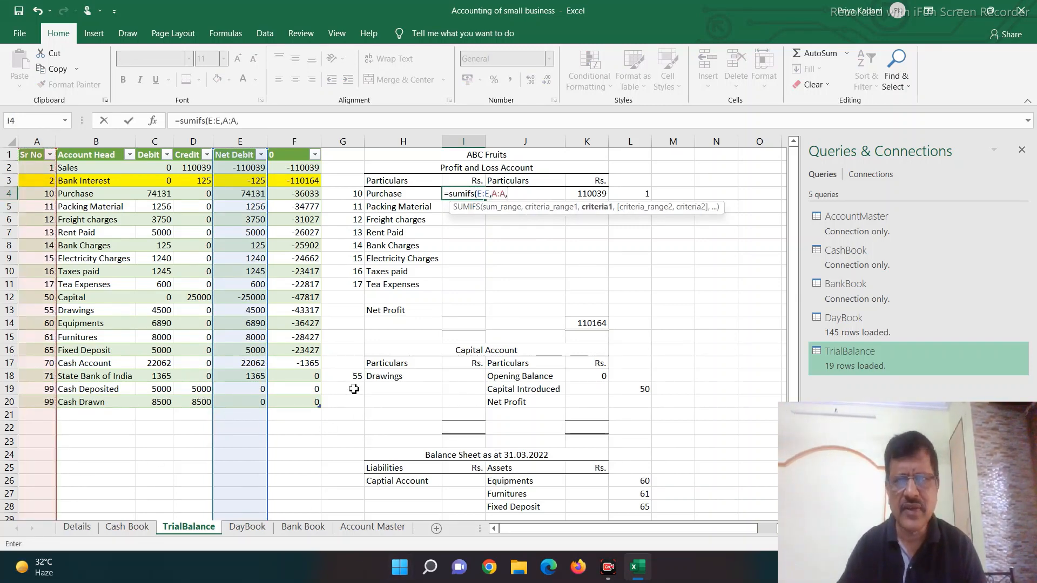
pyautogui.click(356, 194)
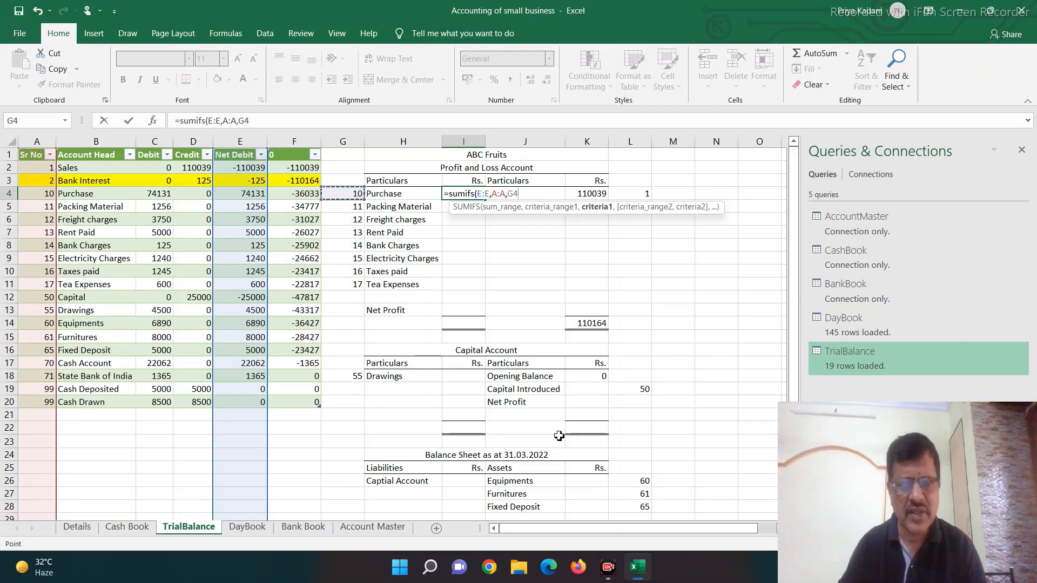
pyautogui.write(')')
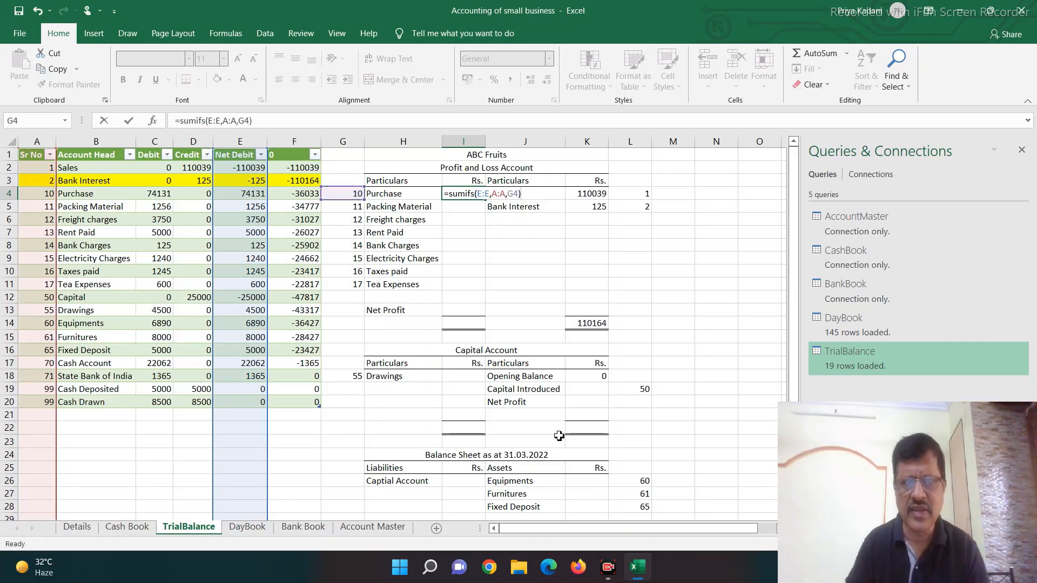
pyautogui.hotkey('ctrl', 'Return')
# Step: Copy the Purchase SUMIFS formula from I4 to the remaining expense rows I5:I11, Packing Material through Tea Expenses
pyautogui.hotkey('ctrl', 'c')
pyautogui.press('Down')
pyautogui.hotkey('shift', 'Down')
pyautogui.hotkey('shift', 'Down')
pyautogui.hotkey('shift', 'Down')
pyautogui.hotkey('shift', 'Down')
pyautogui.hotkey('shift', 'Down')
pyautogui.hotkey('shift', 'Down')
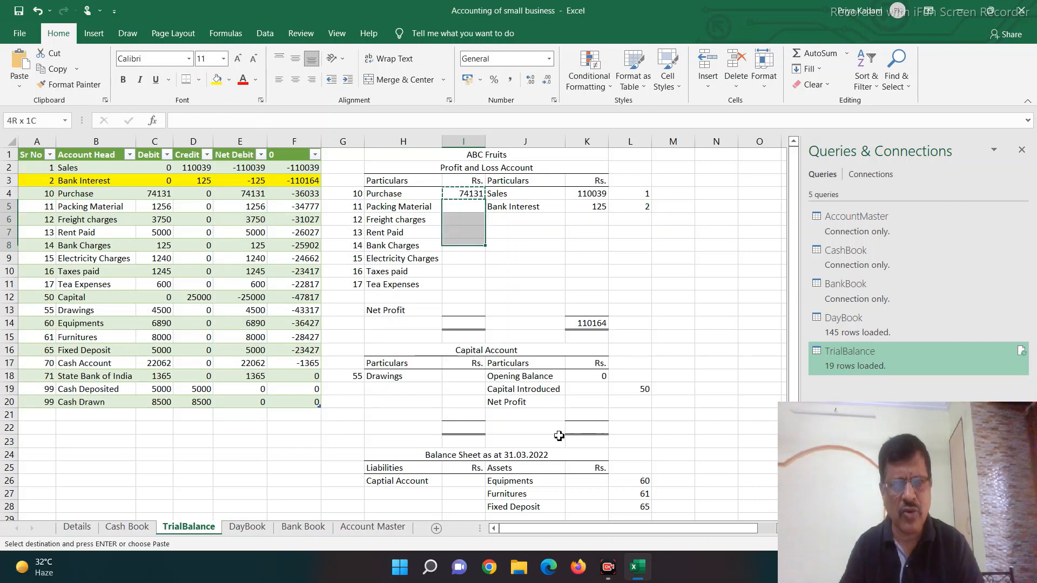
pyautogui.hotkey('ctrl', 'v')
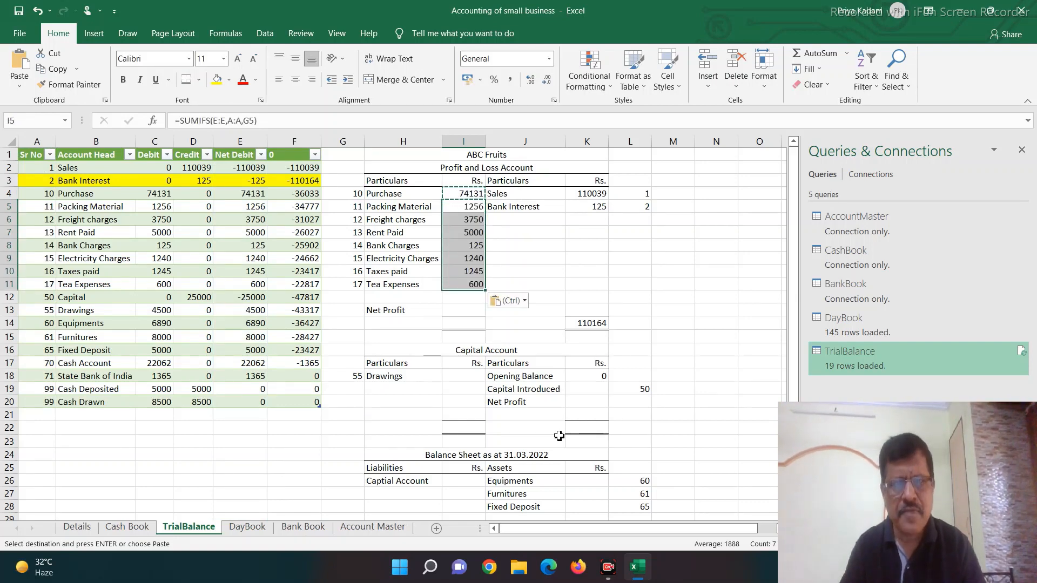
# Step: Link the expense-side total in I14 of the Profit and Loss Account to the income total with =K14
pyautogui.press('Down')
pyautogui.press('Down')
pyautogui.press('Down')
pyautogui.press('Down')
pyautogui.press('Down')
pyautogui.press('Down')
pyautogui.press('Down')
pyautogui.press('Down')
pyautogui.press('Down')
pyautogui.press('Down')
pyautogui.press('Down')
pyautogui.press('Up')
pyautogui.press('Up')
pyautogui.press('Right')
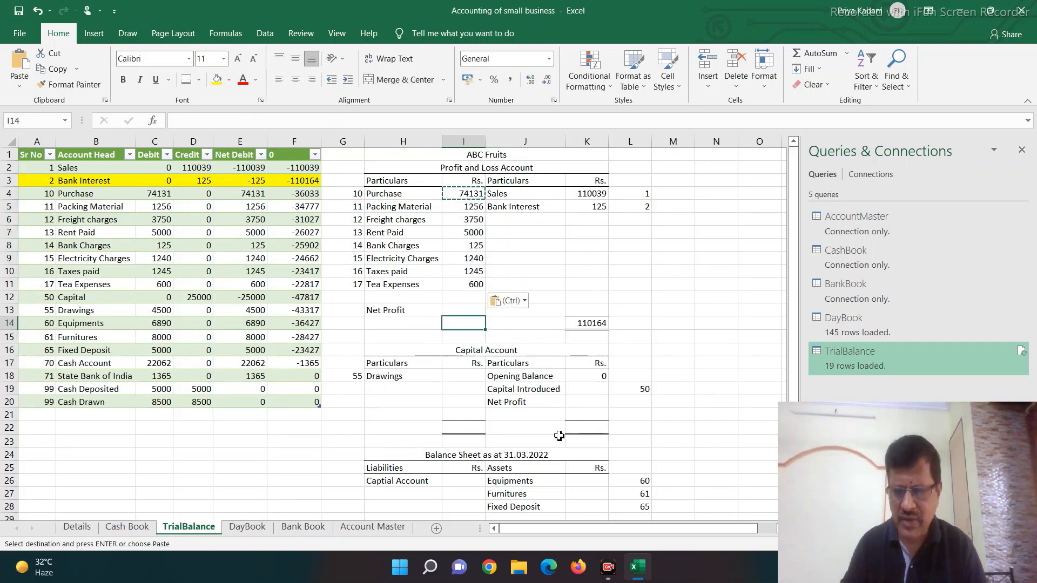
pyautogui.press('Escape')
pyautogui.write('=')
pyautogui.press('Right')
pyautogui.press('Right')
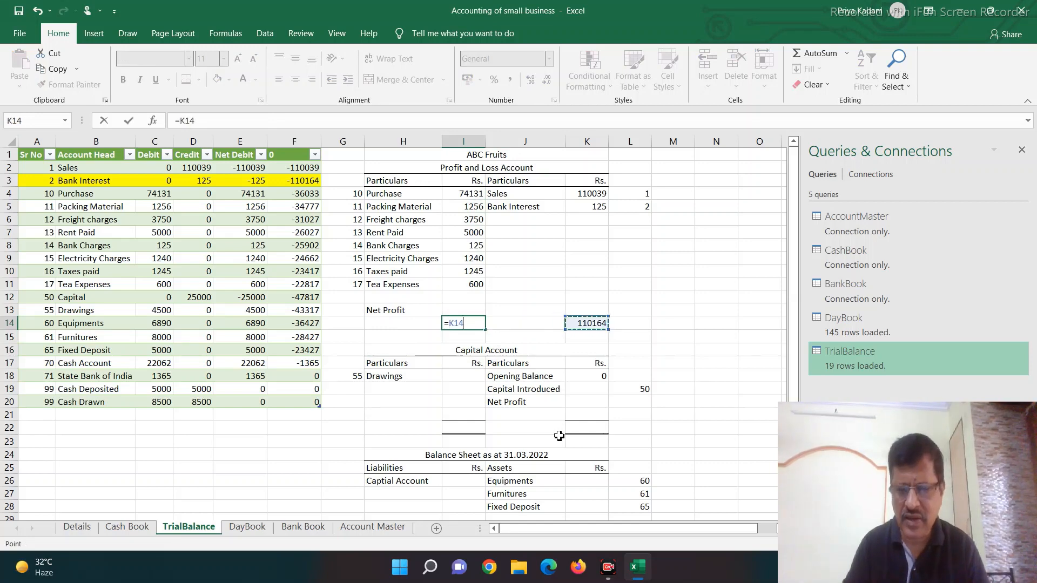
pyautogui.hotkey('ctrl', 'Return')
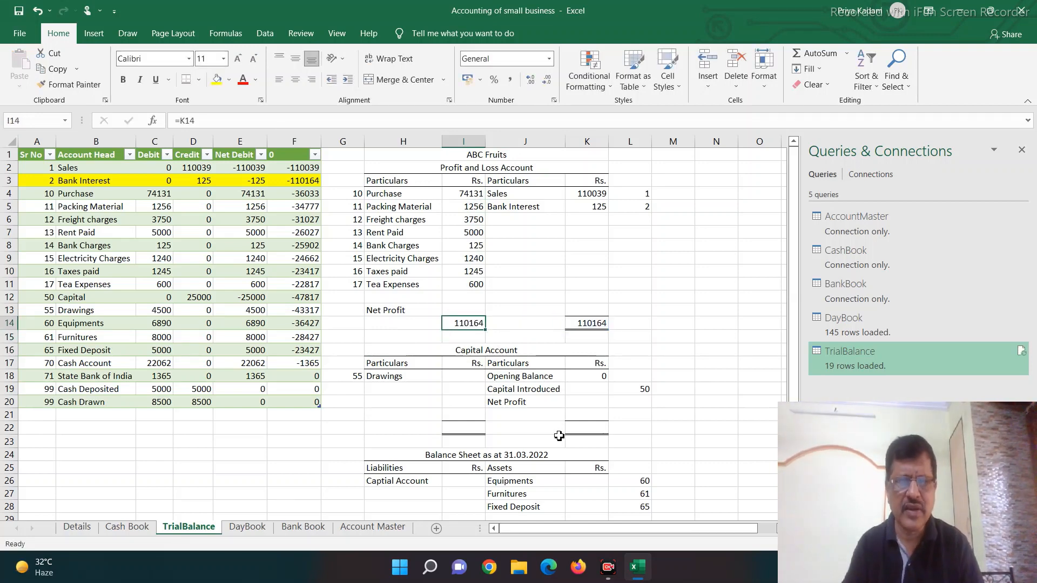
# Step: Calculate Net Profit in I13 as the total less the expenses, with =I14-SUM(I4:I12)
pyautogui.press('Up')
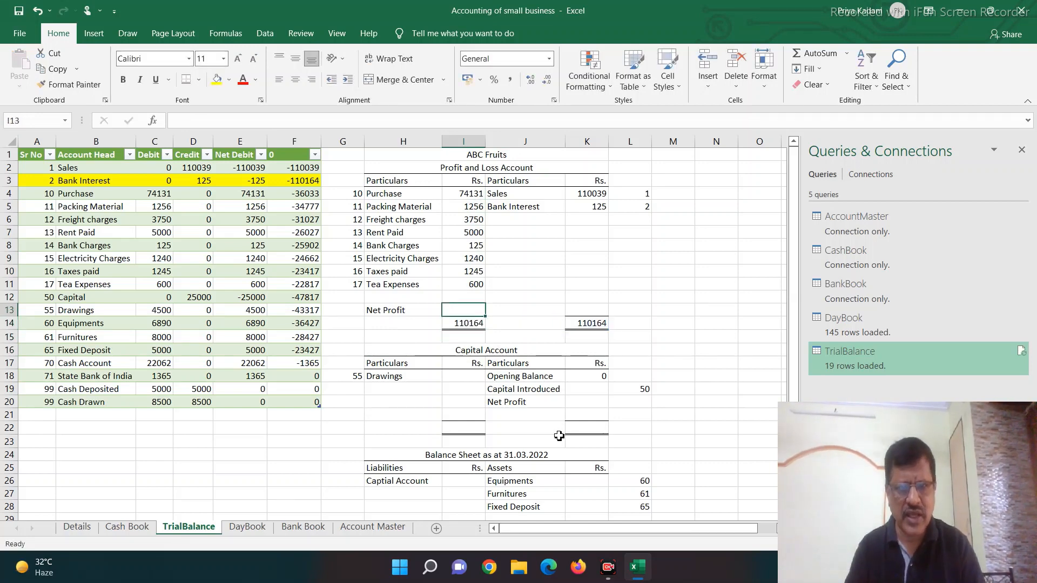
pyautogui.write('=')
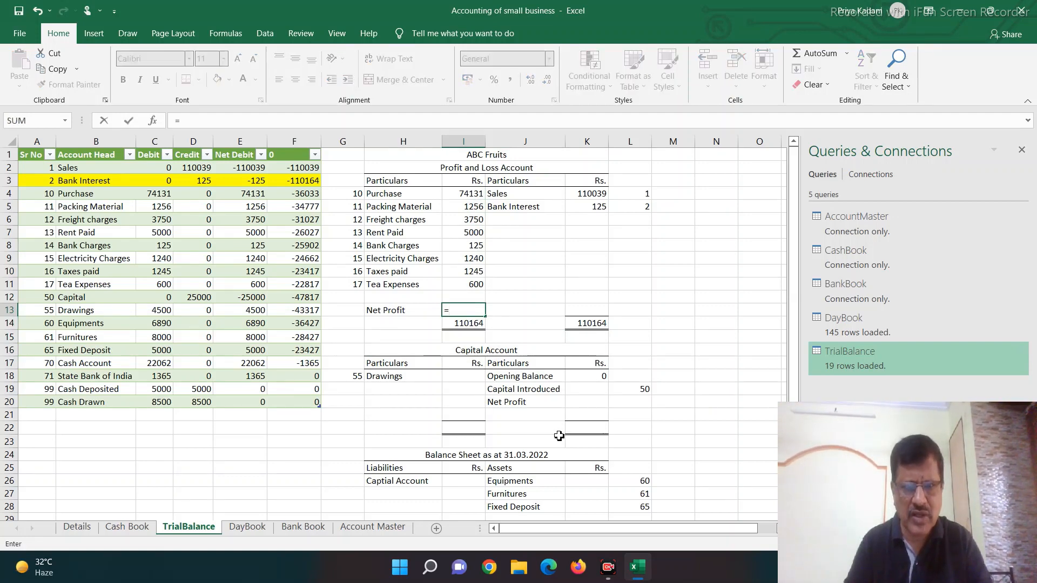
pyautogui.press('Down')
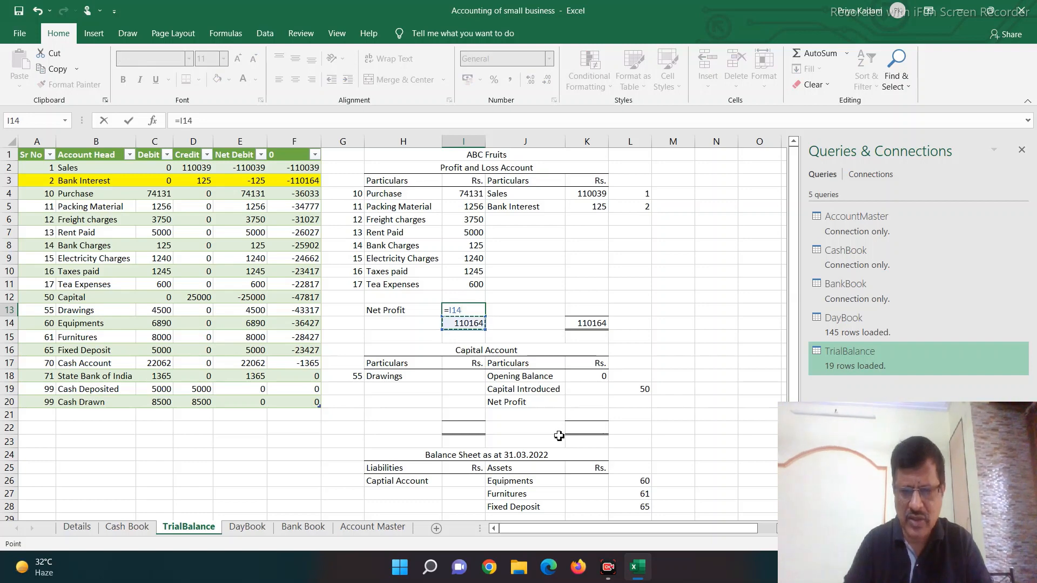
pyautogui.write('sum')
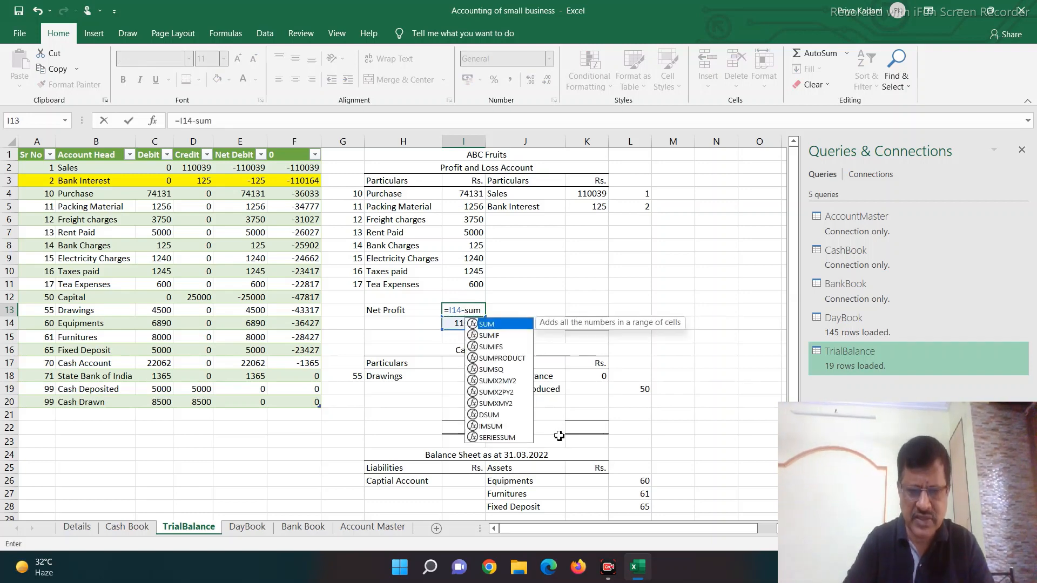
pyautogui.write('(')
pyautogui.press('Up')
pyautogui.hotkey('shift', 'Up')
pyautogui.hotkey('shift', 'Up')
pyautogui.hotkey('shift', 'Up')
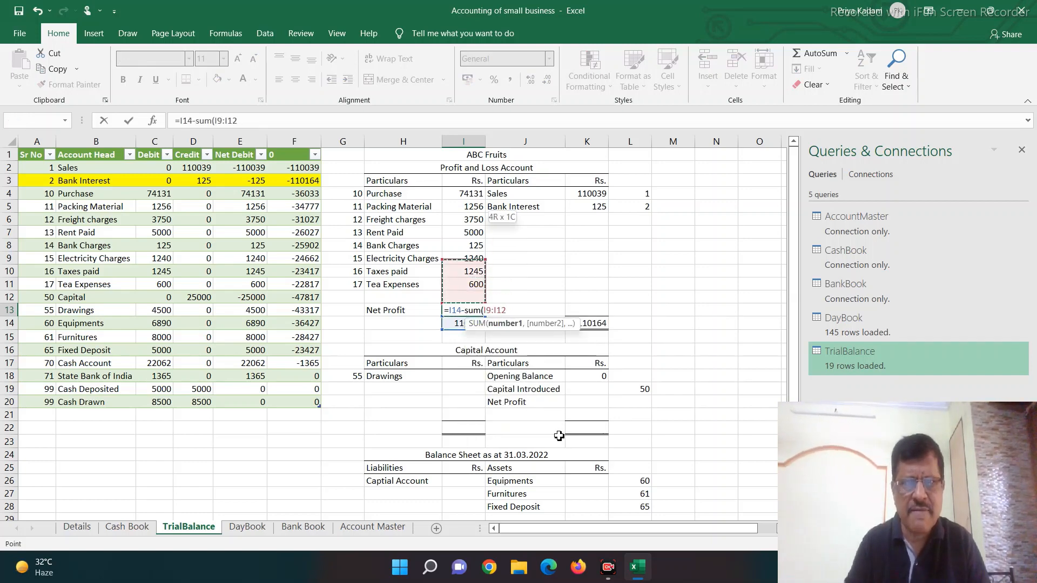
pyautogui.hotkey('shift', 'Up')
pyautogui.hotkey('shift', 'Up')
pyautogui.hotkey('shift', 'Up')
pyautogui.hotkey('shift', 'Up')
pyautogui.hotkey('shift', 'Up')
pyautogui.press('Return')
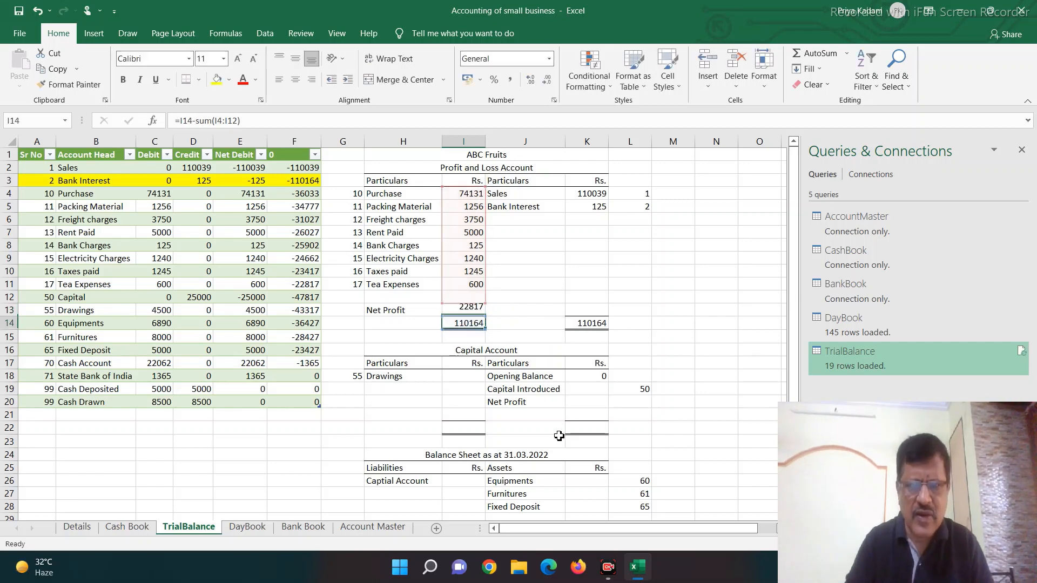
# Step: Fill the Tea Expenses row A11:F11 with yellow and compare its cumulative figure in F11 with the Net Profit in I13
pyautogui.press('Up')
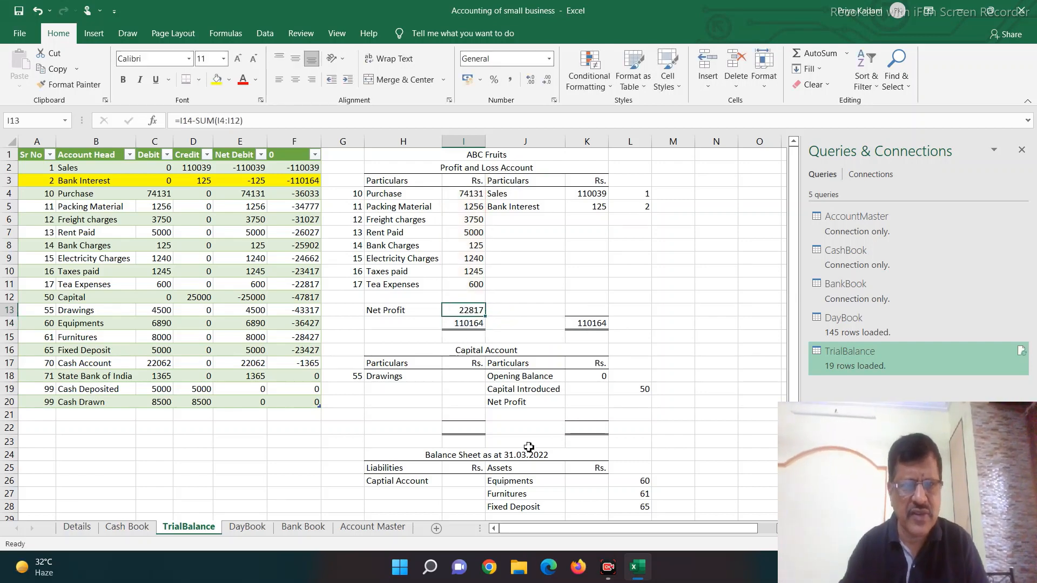
pyautogui.click(26, 288)
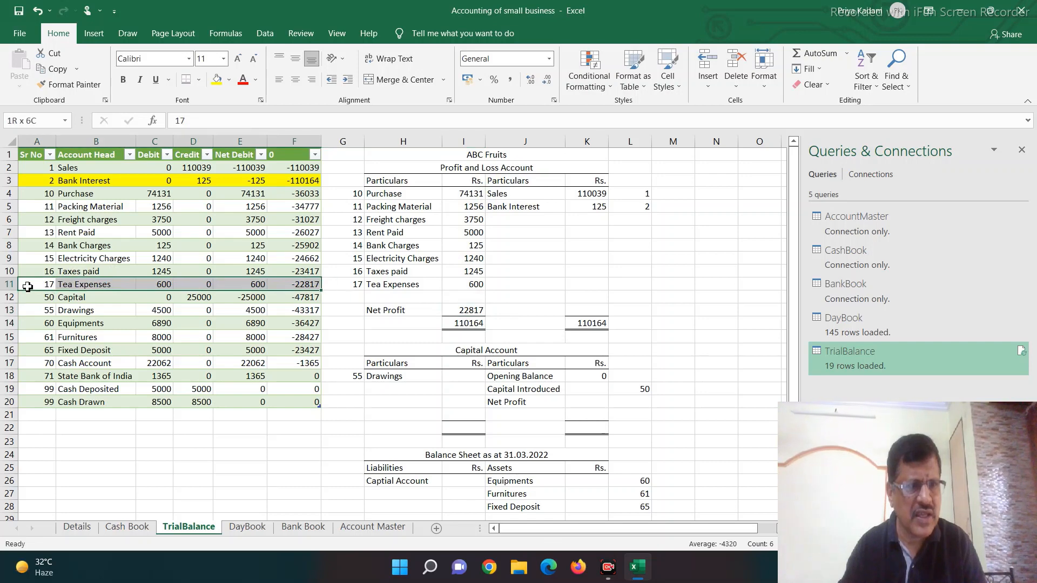
pyautogui.click(217, 80)
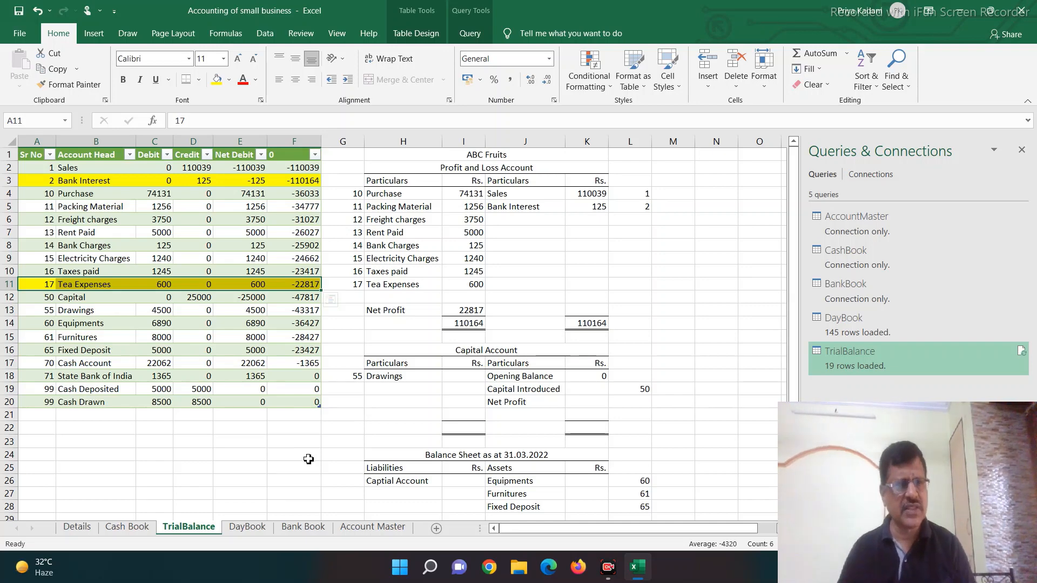
pyautogui.click(314, 284)
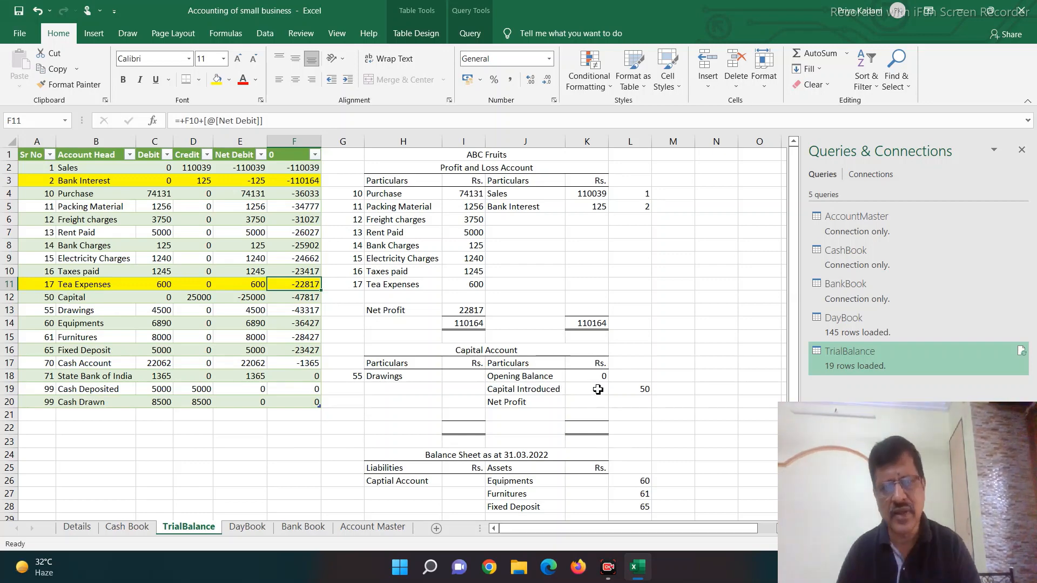
# Step: Copy the Bank Interest SUMIFS formula from K5 to K19 for Capital Introduced, using account code 50 in L19
pyautogui.click(651, 389)
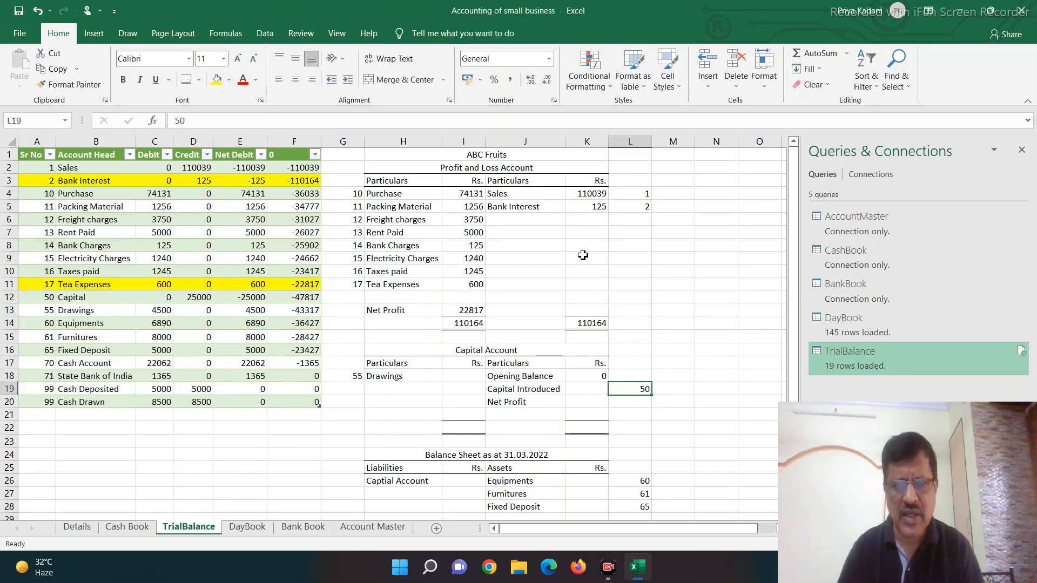
pyautogui.click(588, 208)
pyautogui.hotkey('ctrl', 'c')
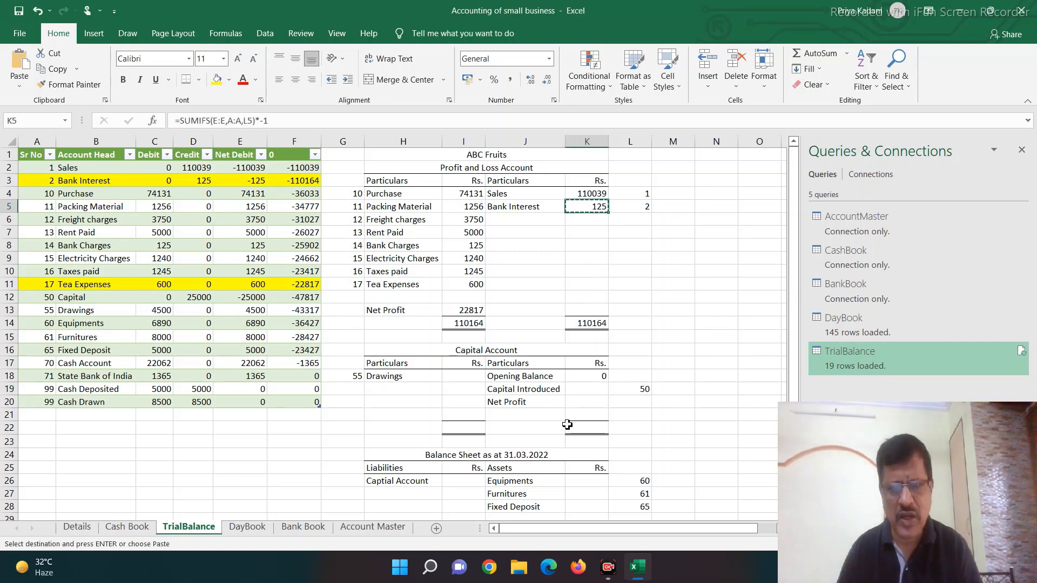
pyautogui.click(581, 390)
pyautogui.hotkey('ctrl', 'v')
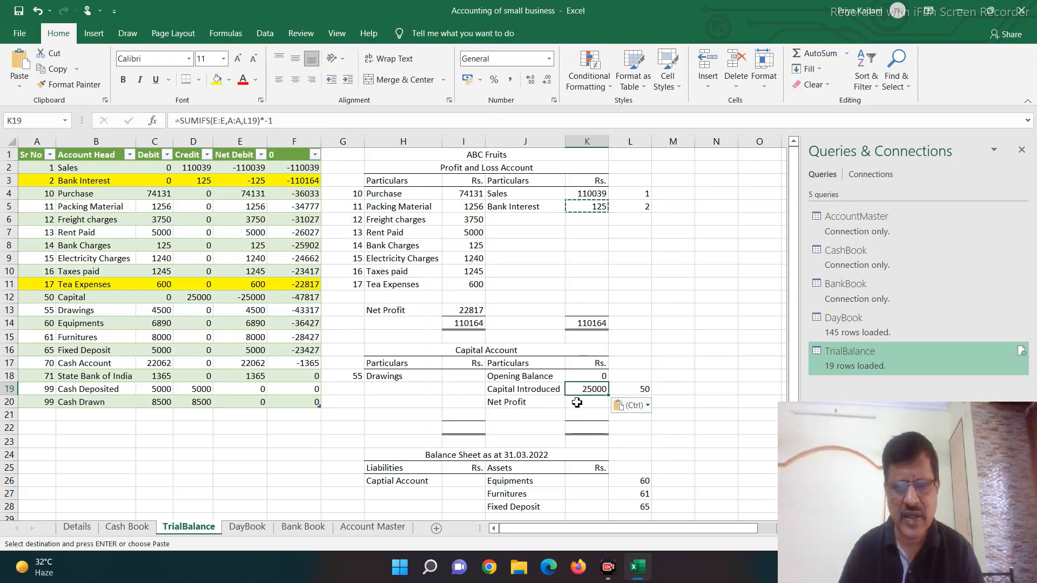
# Step: Link Net Profit in K20 of the Capital Account to the Profit and Loss net profit with +I13
pyautogui.press('Down')
pyautogui.write('+')
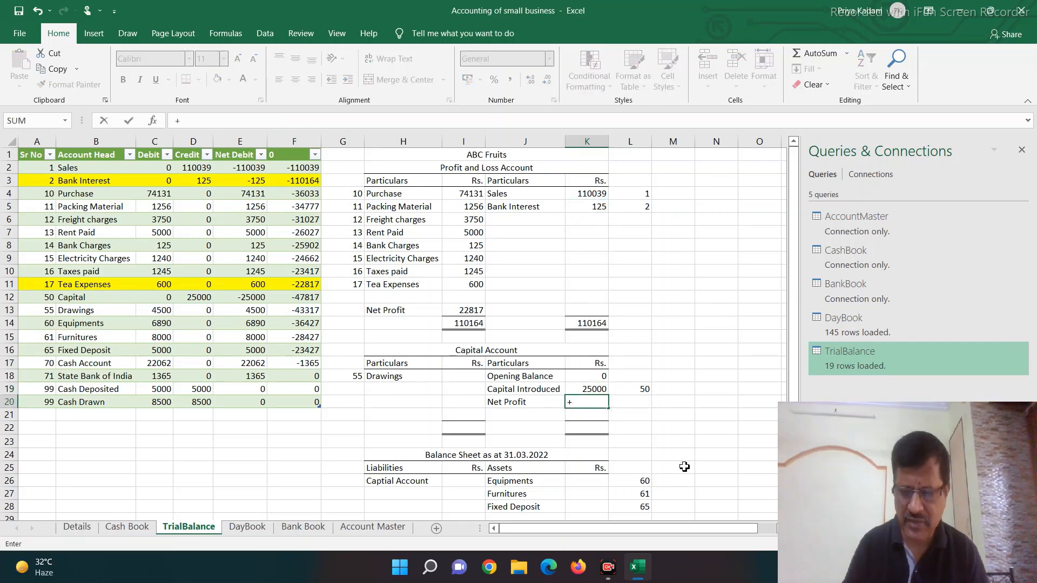
pyautogui.press('Up')
pyautogui.press('Up')
pyautogui.press('Up')
pyautogui.press('Up')
pyautogui.press('Up')
pyautogui.press('Up')
pyautogui.press('Up')
pyautogui.press('Left')
pyautogui.press('Left')
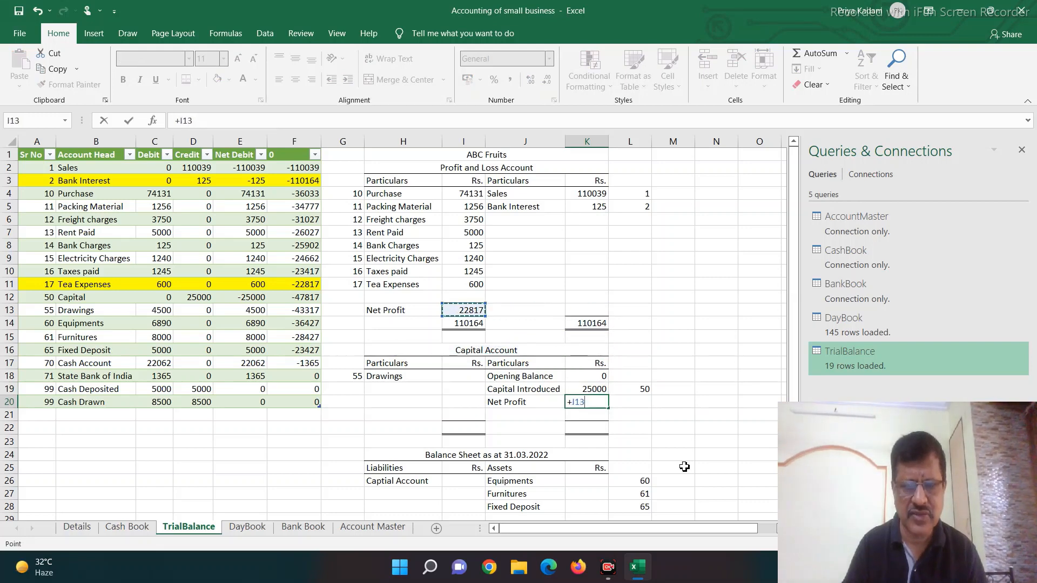
pyautogui.press('Return')
pyautogui.press('Down')
pyautogui.write('=')
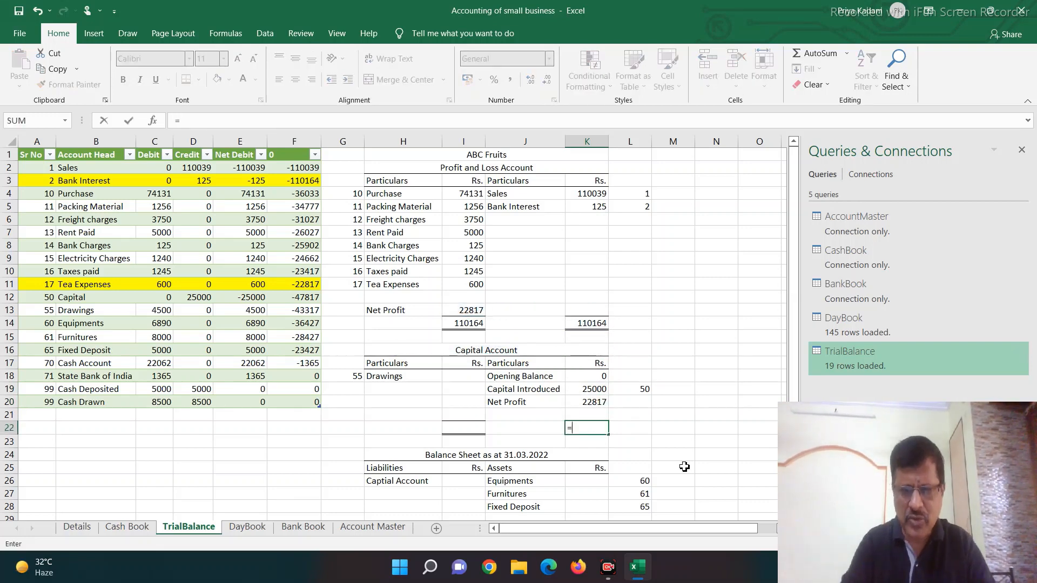
pyautogui.write('sum(')
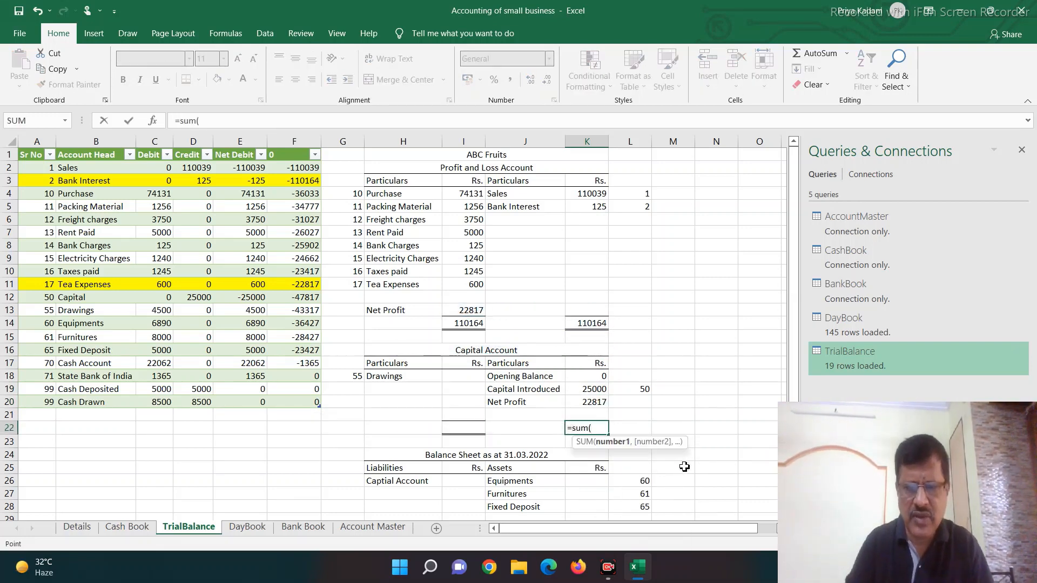
pyautogui.press('Up')
pyautogui.hotkey('shift', 'Up')
pyautogui.hotkey('shift', 'Up')
pyautogui.hotkey('shift', 'Up')
pyautogui.write('(')
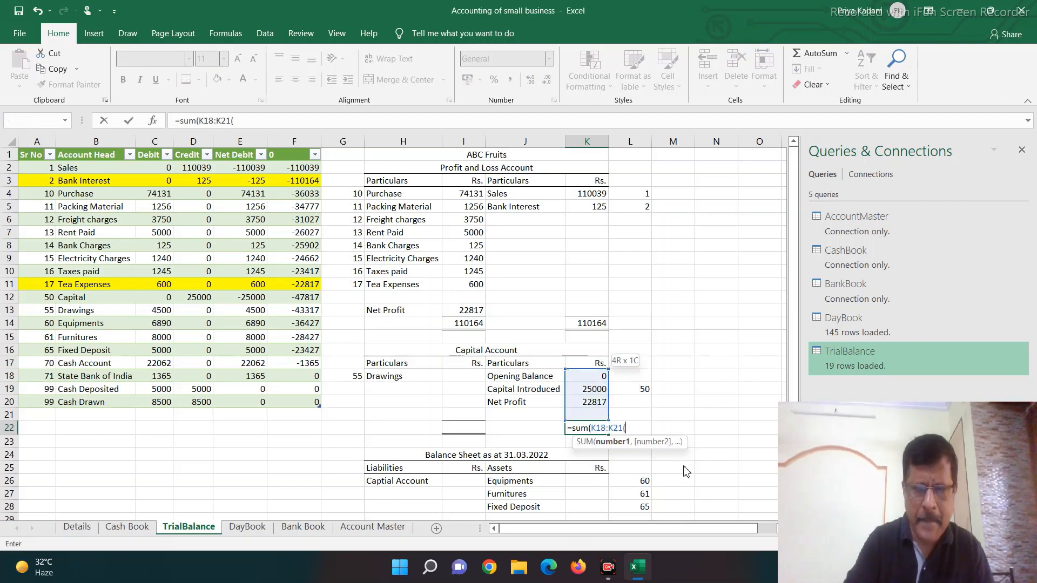
pyautogui.press('Return')
pyautogui.press('Return')
pyautogui.press('Escape')
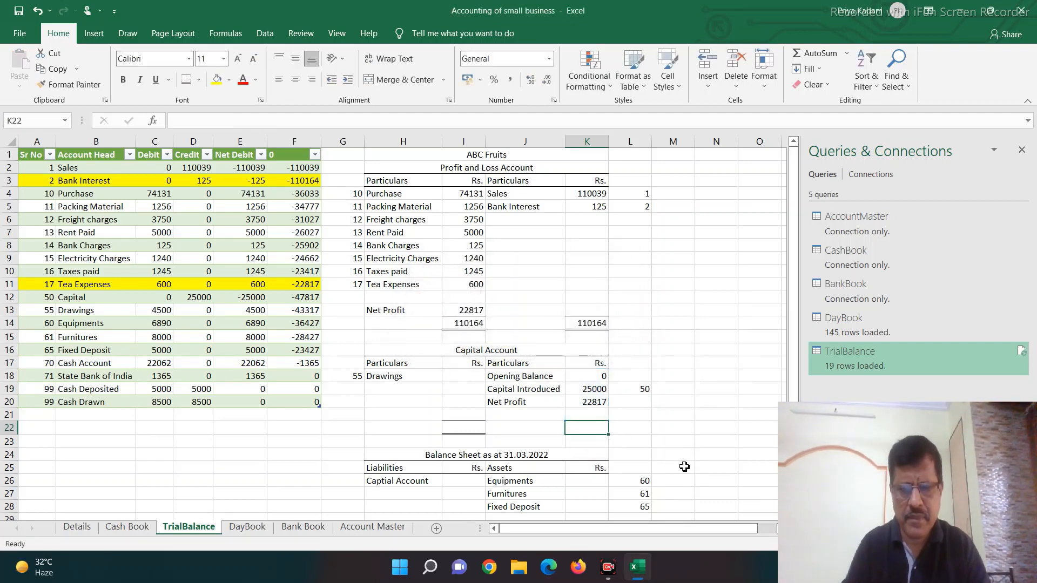
# Step: Total the Capital Account's K column in K22 with =SUM(K18:K21) and fill the trial balance Capital row A12:F12 with yellow
pyautogui.write('=sum')
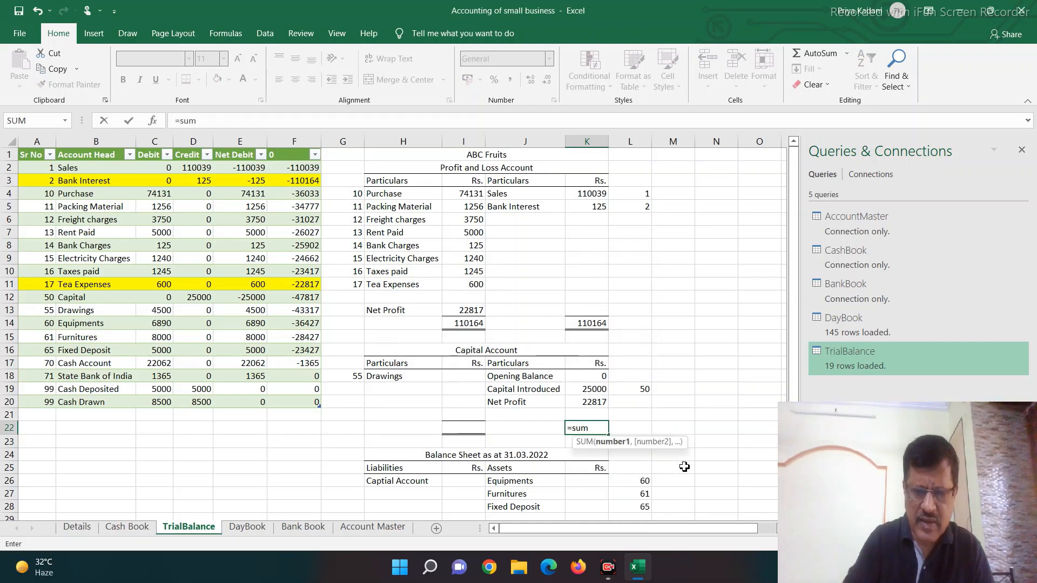
pyautogui.write('(')
pyautogui.press('Up')
pyautogui.hotkey('shift', 'Up')
pyautogui.hotkey('shift', 'Up')
pyautogui.hotkey('shift', 'Up')
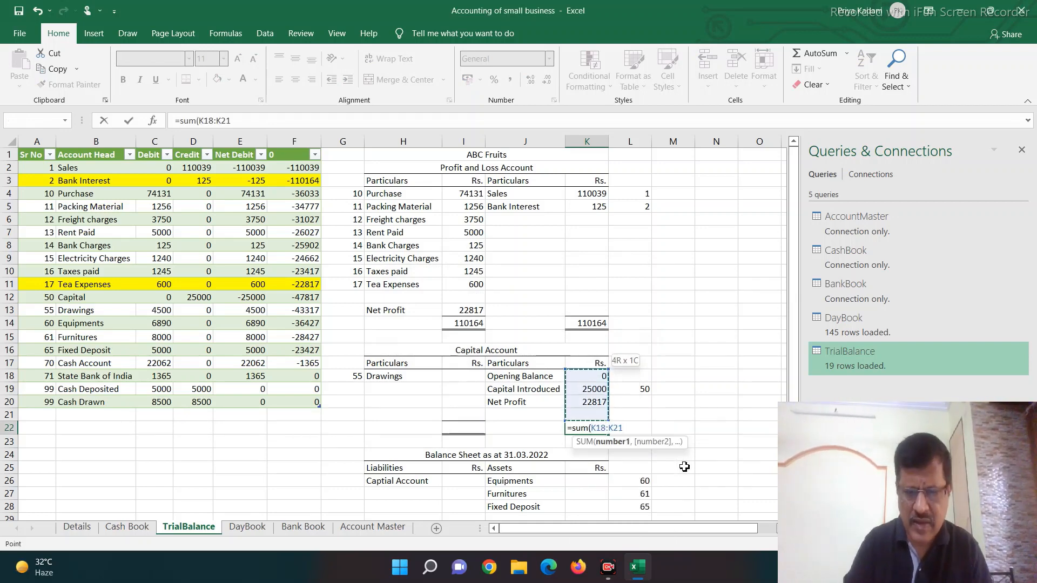
pyautogui.write(')')
pyautogui.press('Return')
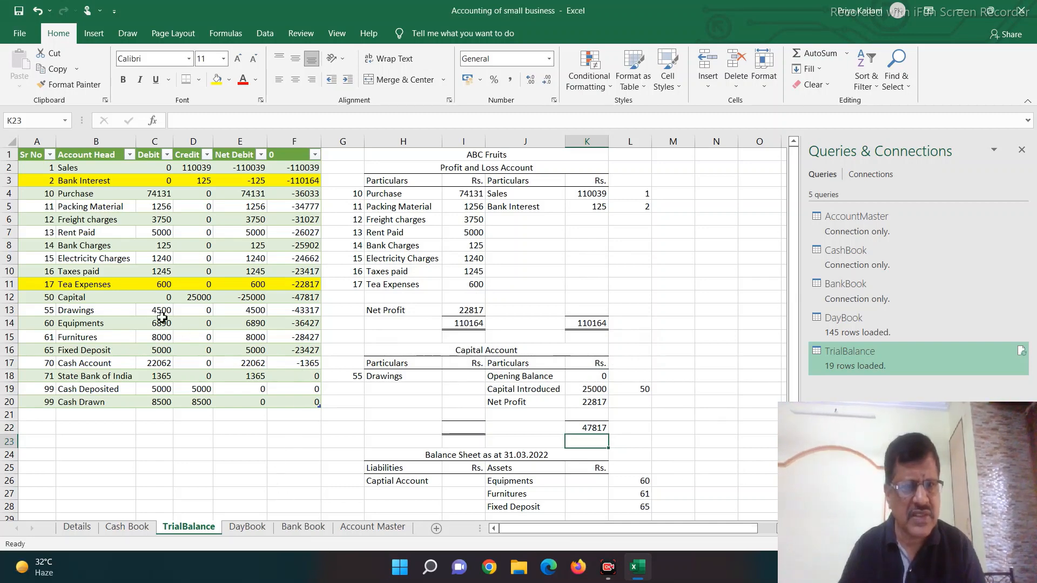
pyautogui.moveTo(44, 301); pyautogui.dragTo(302, 298)
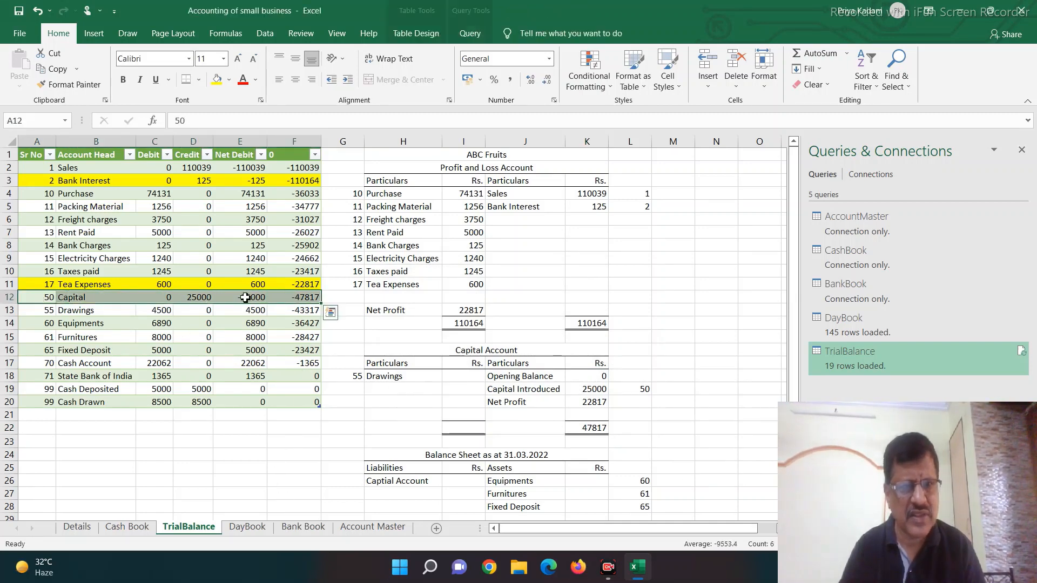
pyautogui.click(216, 79)
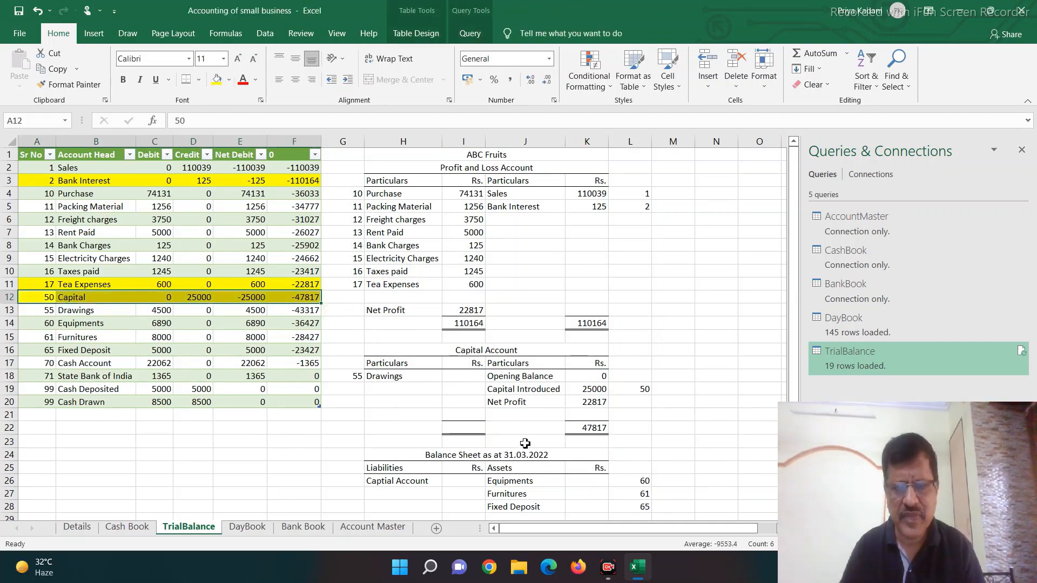
# Step: Set the opposite Capital Account total in I22 equal to K22 with =K22
pyautogui.click(461, 429)
pyautogui.write('=')
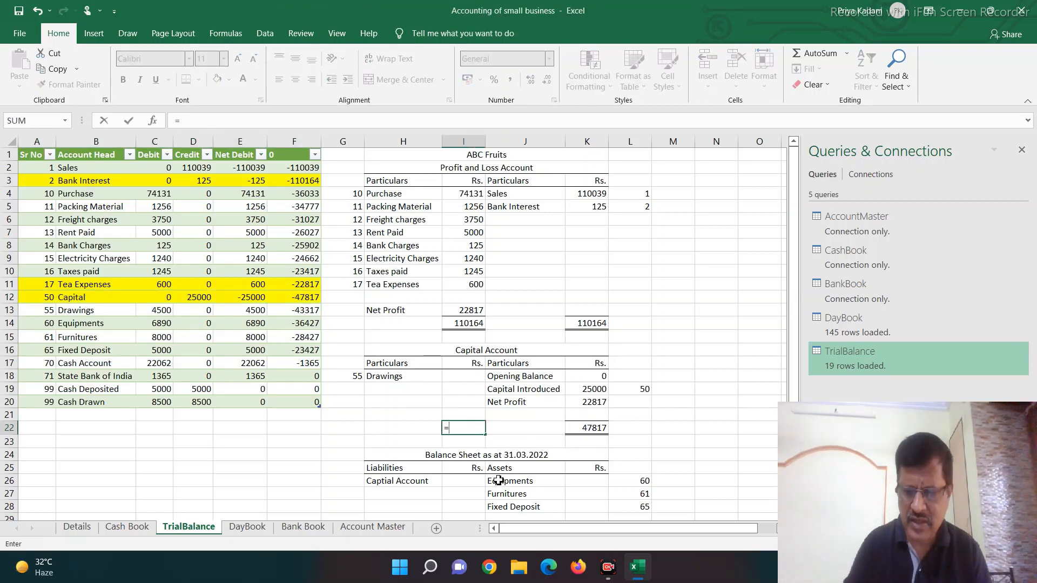
pyautogui.press('Right')
pyautogui.press('Right')
pyautogui.press('Right')
pyautogui.press('Left')
pyautogui.press('Return')
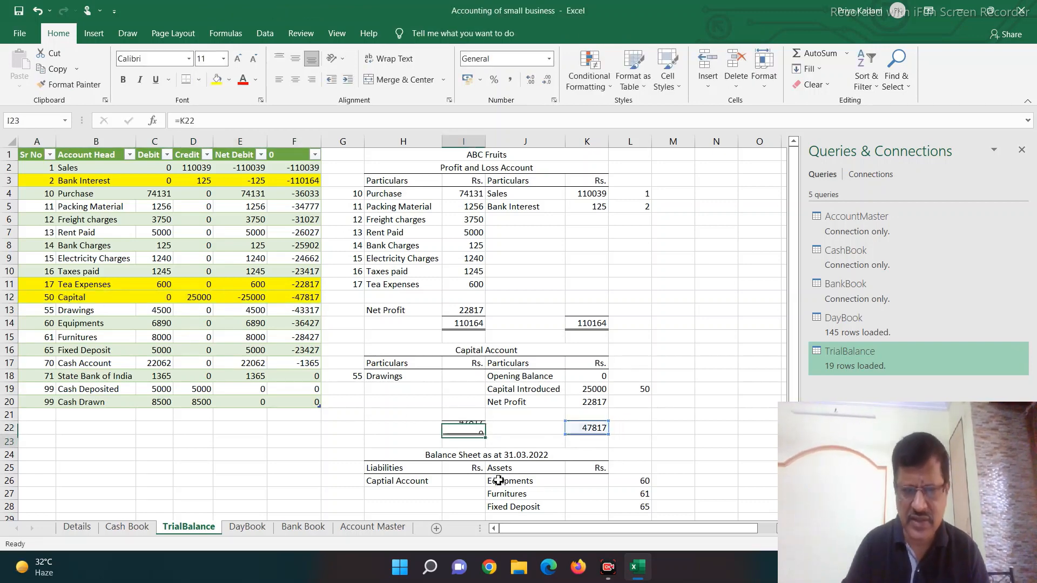
# Step: Copy the Rent Paid SUMIFS formula from I7 to I18 for Drawings, using account code 55 in G18
pyautogui.press('Up')
pyautogui.press('Up')
pyautogui.press('Up')
pyautogui.press('Up')
pyautogui.press('Up')
pyautogui.press('Up')
pyautogui.press('Up')
pyautogui.press('Up')
pyautogui.press('Up')
pyautogui.press('Up')
pyautogui.press('Up')
pyautogui.press('Up')
pyautogui.press('Up')
pyautogui.press('Up')
pyautogui.press('Up')
pyautogui.press('Up')
pyautogui.press('Up')
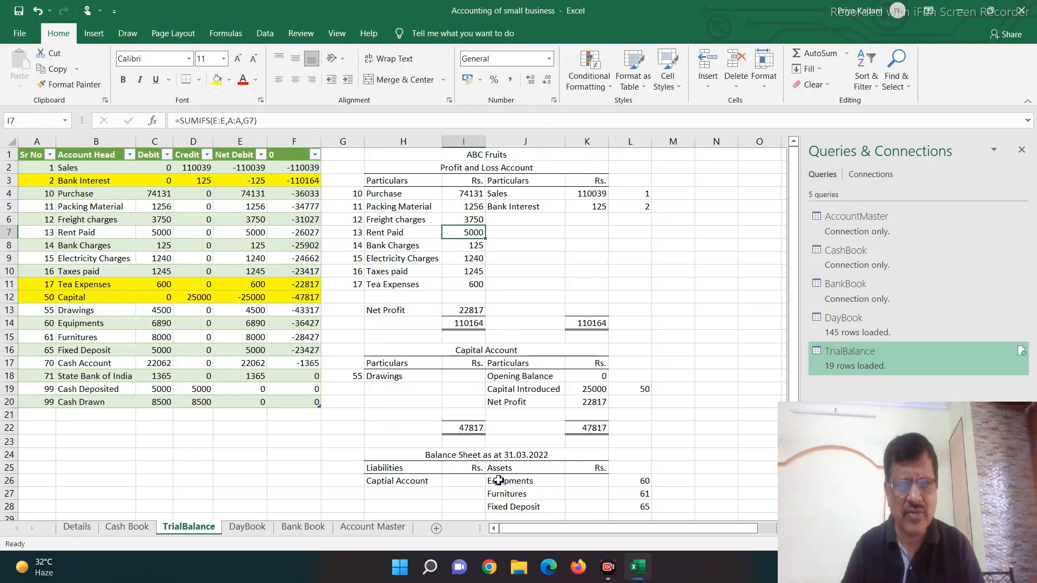
pyautogui.hotkey('ctrl', 'c')
pyautogui.press('Down')
pyautogui.press('Down')
pyautogui.press('Down')
pyautogui.press('Down')
pyautogui.press('Down')
pyautogui.press('Down')
pyautogui.press('Down')
pyautogui.press('Down')
pyautogui.press('Down')
pyautogui.press('Down')
pyautogui.press('Down')
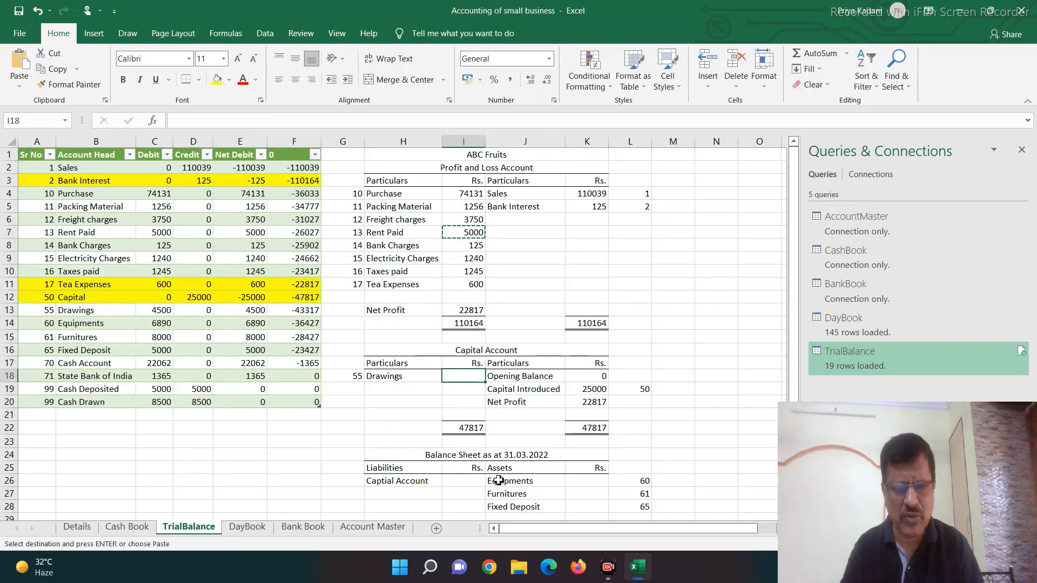
pyautogui.hotkey('ctrl', 'v')
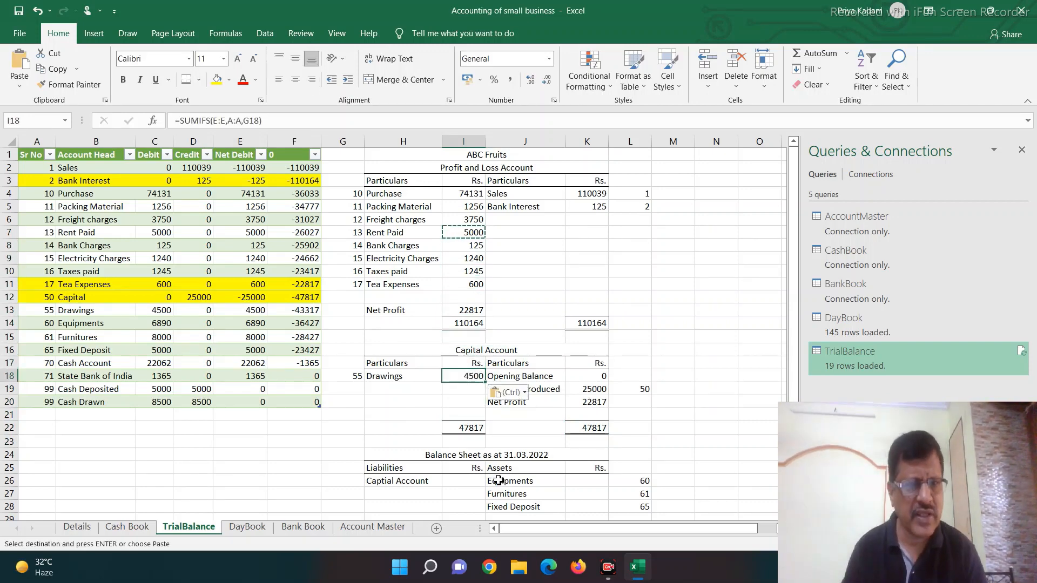
# Step: Add the label "Closing balance" in H20 of the Capital Account
pyautogui.press('Down')
pyautogui.press('Left')
pyautogui.press('Left')
pyautogui.press('Right')
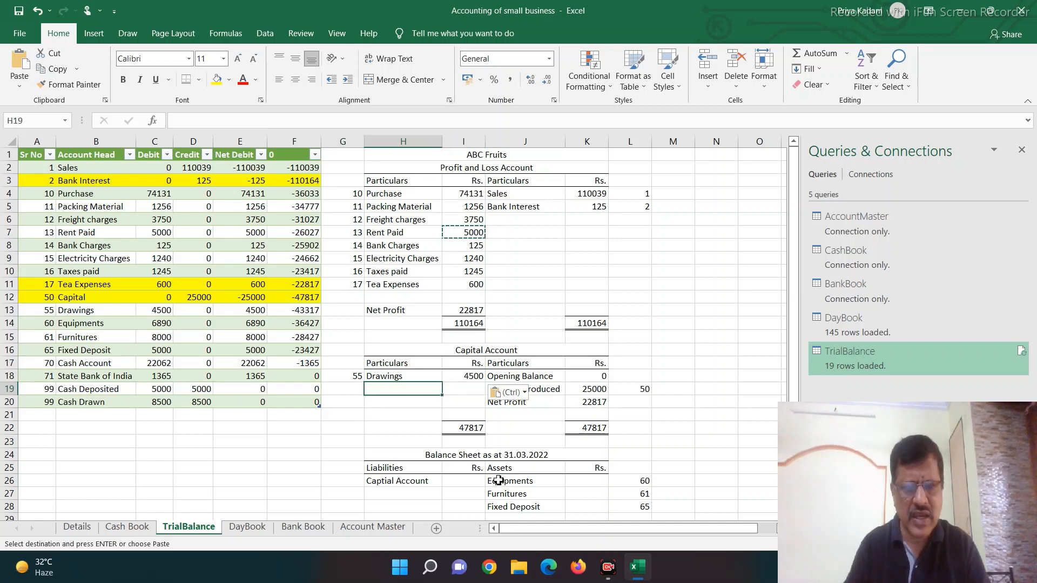
pyautogui.press('Down')
pyautogui.write('Closing ')
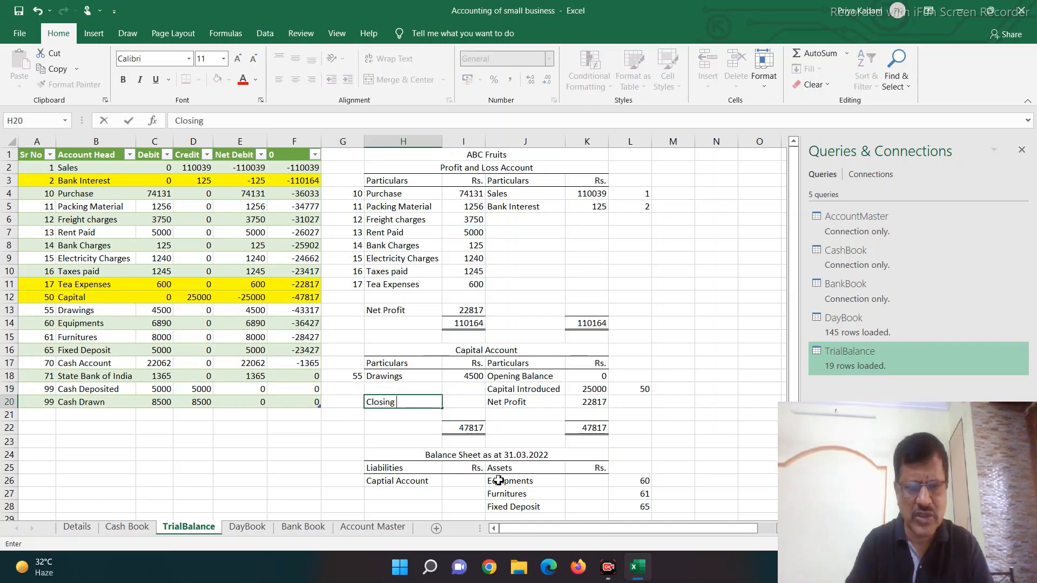
pyautogui.write('balance')
pyautogui.press('Return')
pyautogui.press('Down')
pyautogui.press('Right')
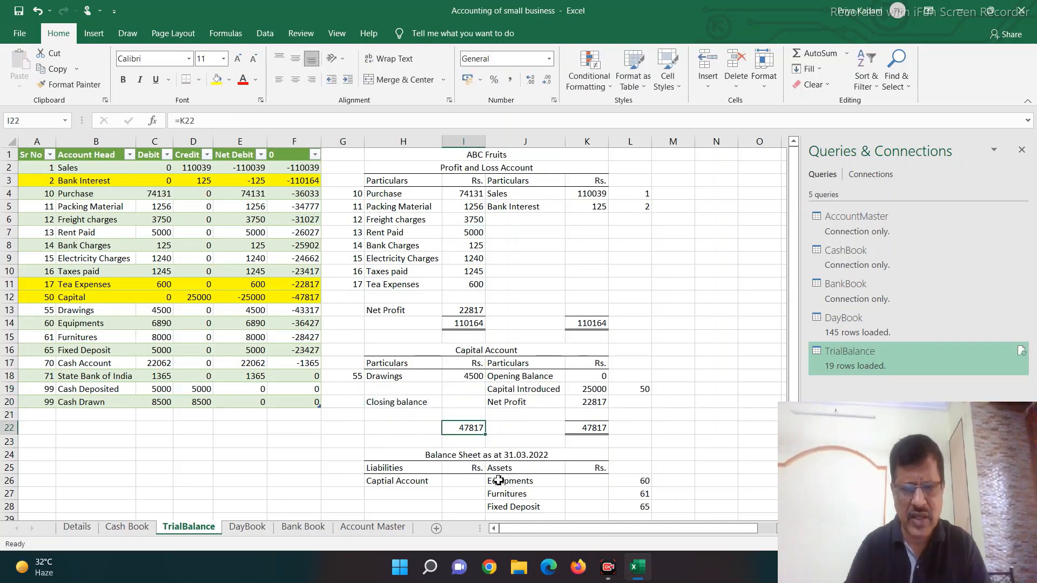
pyautogui.write('+')
pyautogui.press('Right')
pyautogui.press('Right')
pyautogui.hotkey('ctrl', 'Return')
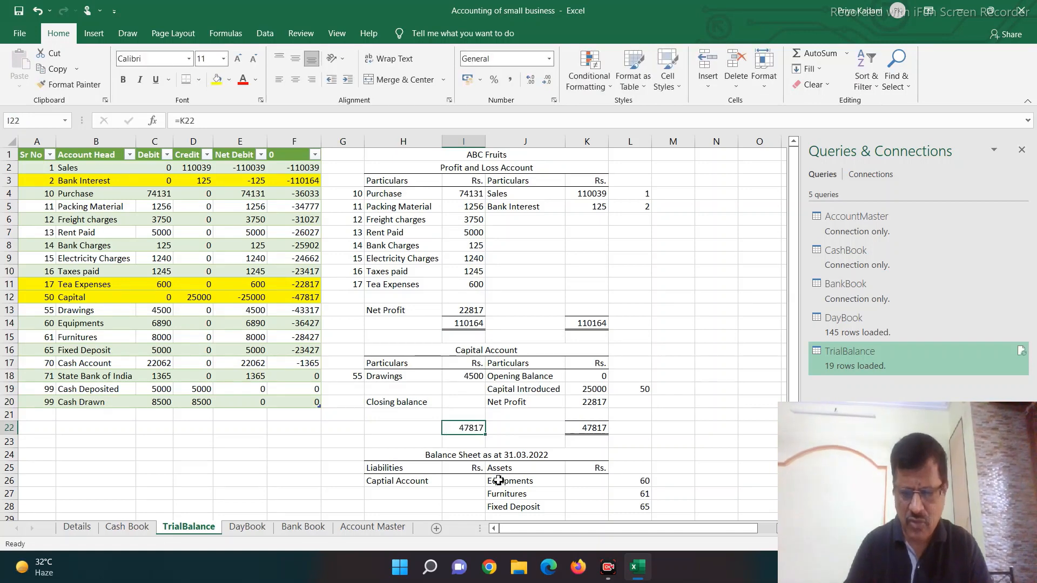
# Step: Calculate the Closing balance in I20 as the total less the drawings, with +I22-SUM(I18:I19)
pyautogui.press('Up')
pyautogui.press('Up')
pyautogui.write('+')
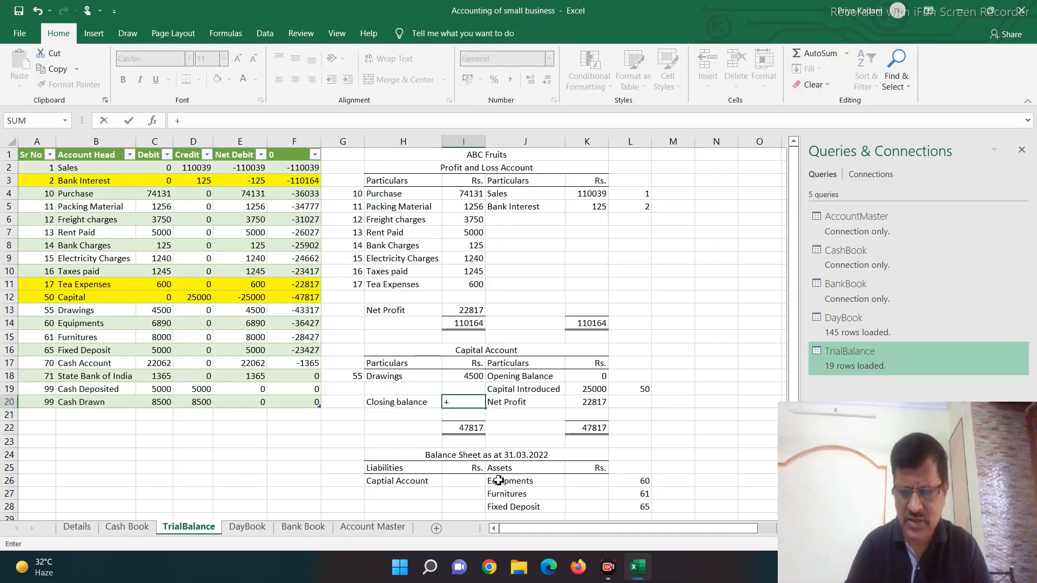
pyautogui.press('Down')
pyautogui.press('Down')
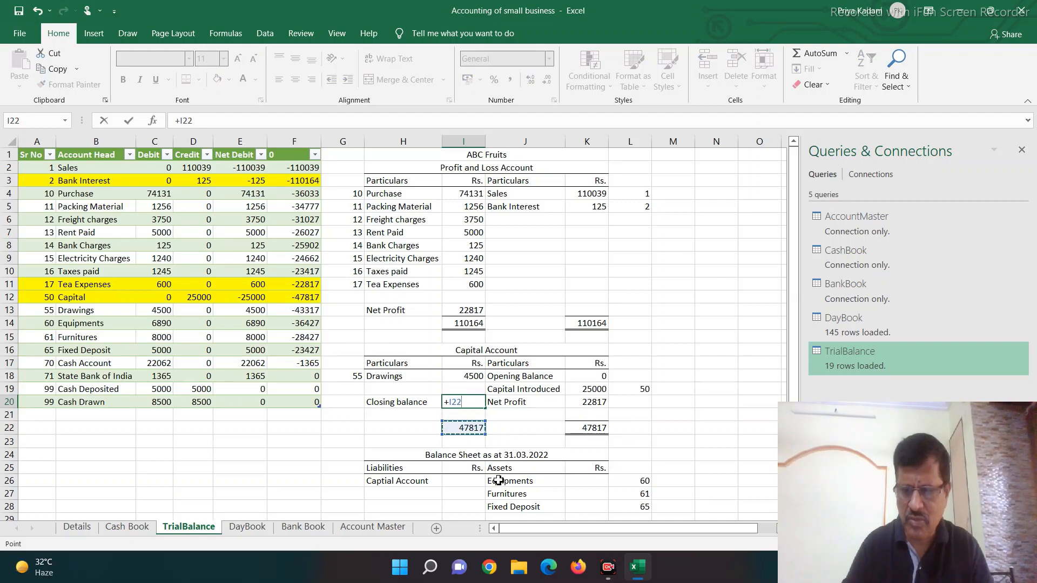
pyautogui.write('-sum(')
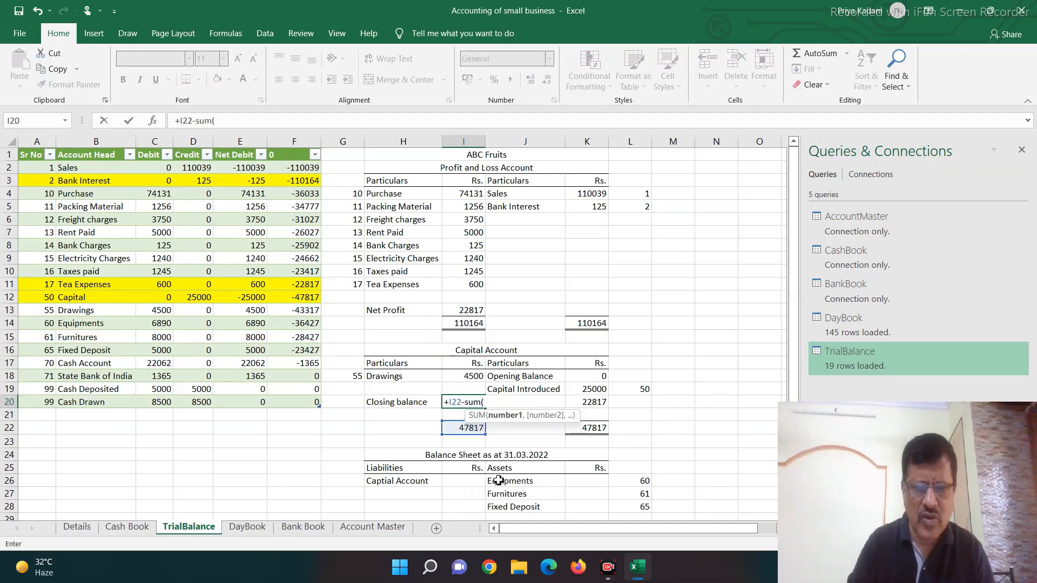
pyautogui.press('Up')
pyautogui.hotkey('shift', 'Up')
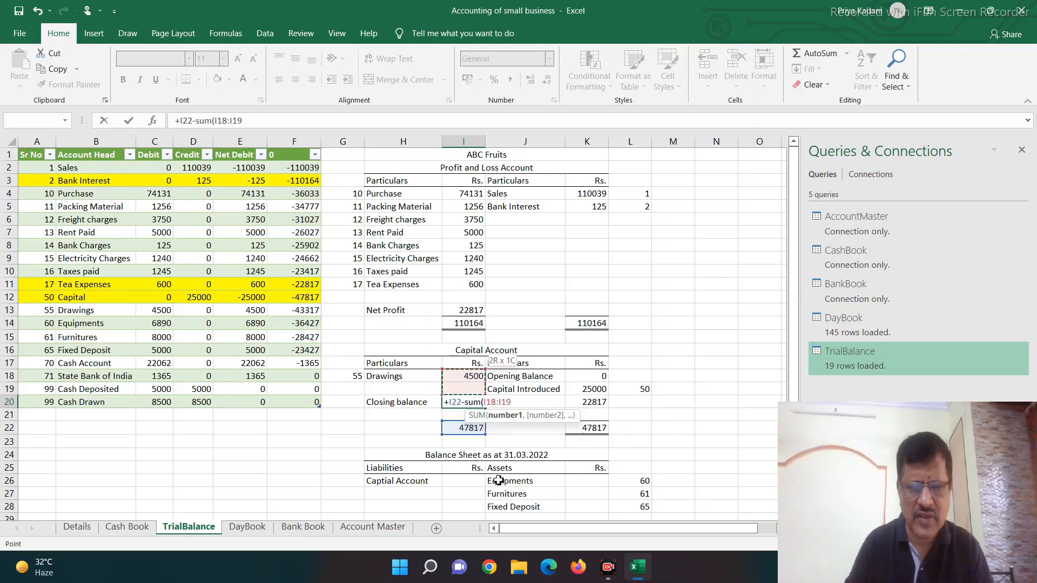
pyautogui.write(')')
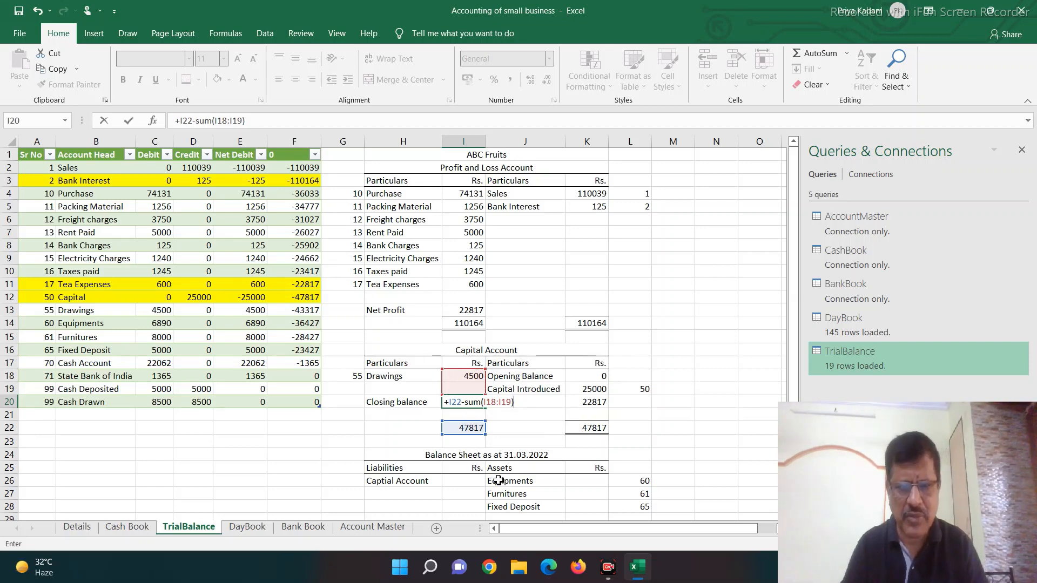
pyautogui.hotkey('ctrl', 'Return')
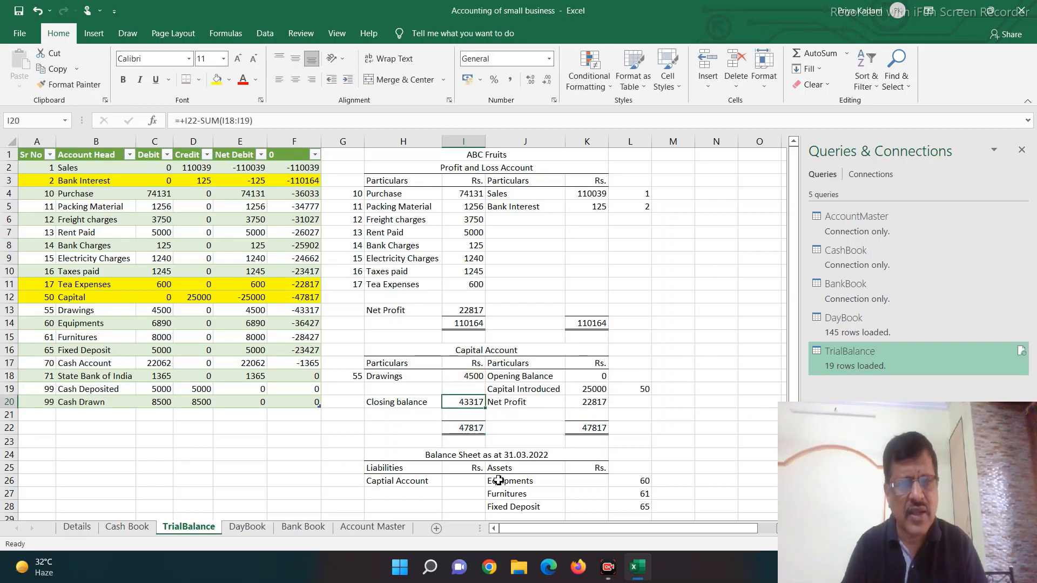
# Step: Link the Balance Sheet's Capital Account amount in I26 to the Capital Account closing balance in I20
pyautogui.press('Down')
pyautogui.press('Down')
pyautogui.press('Down')
pyautogui.press('Down')
pyautogui.press('Down')
pyautogui.press('Down')
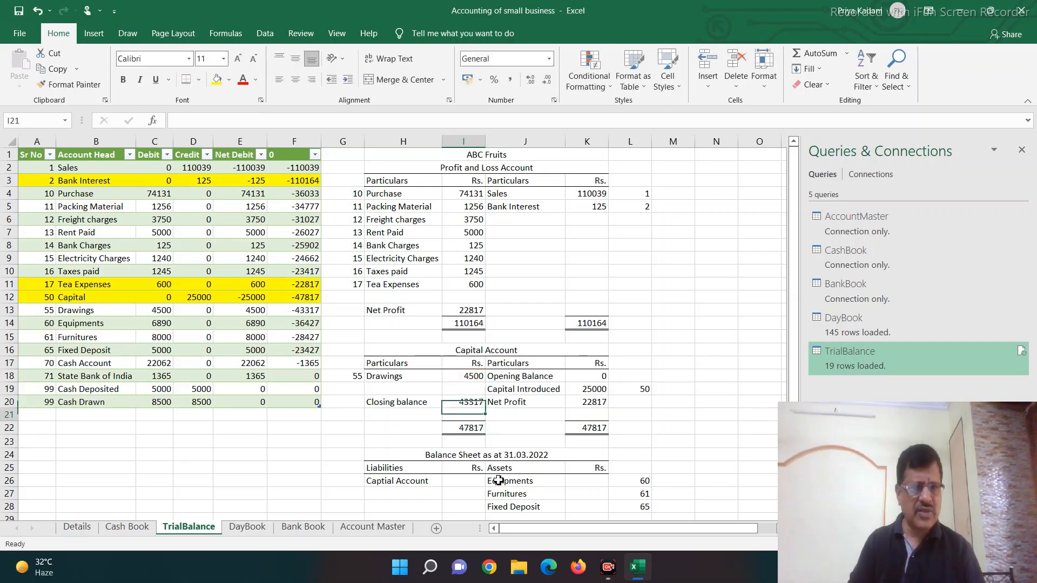
pyautogui.write('+')
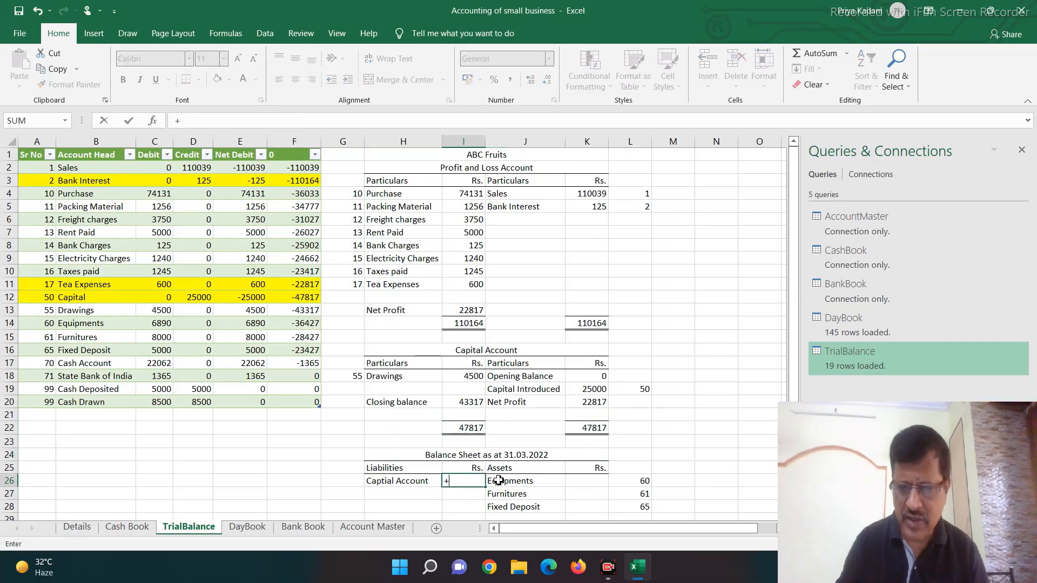
pyautogui.press('Up')
pyautogui.press('Up')
pyautogui.press('Up')
pyautogui.press('Up')
pyautogui.press('Up')
pyautogui.press('Up')
pyautogui.press('Return')
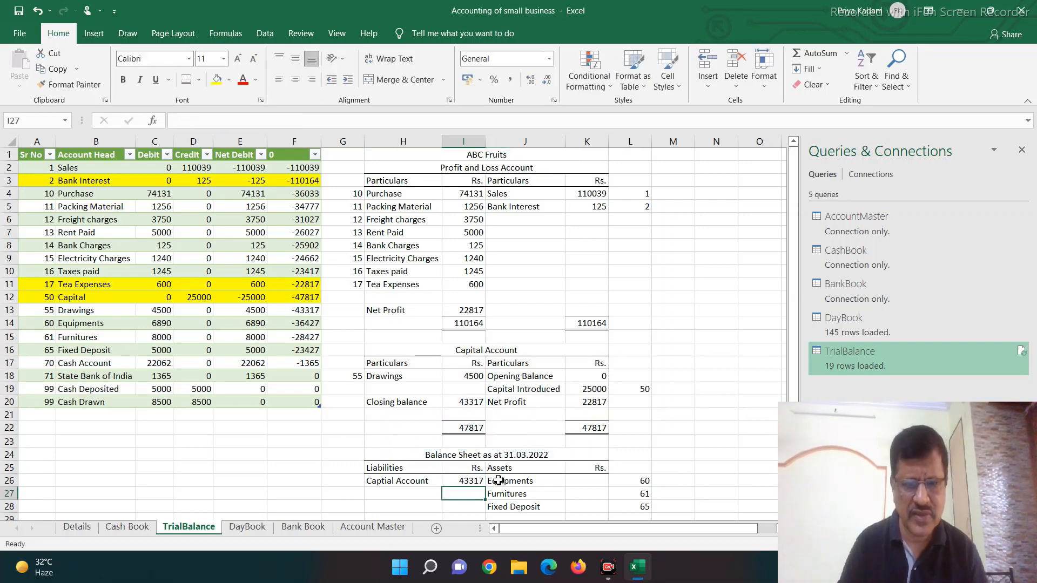
# Step: Total the Balance Sheet liabilities in I33 with =SUM(I26:I32)
pyautogui.press('Down')
pyautogui.press('Down')
pyautogui.press('Down')
pyautogui.press('Down')
pyautogui.press('Down')
pyautogui.press('Down')
pyautogui.press('Down')
pyautogui.press('Down')
pyautogui.press('Up')
pyautogui.press('Up')
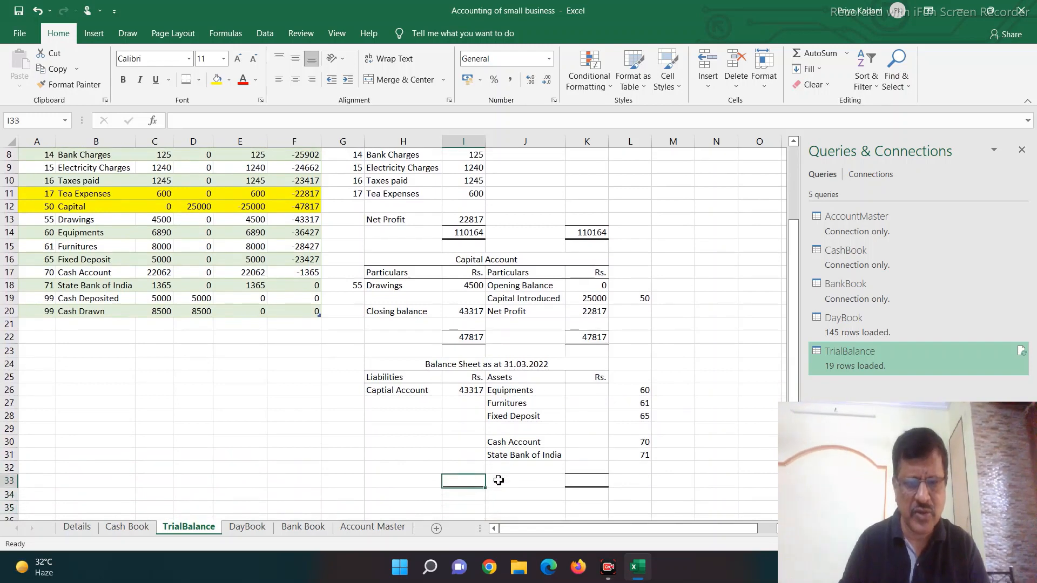
pyautogui.write('=sum')
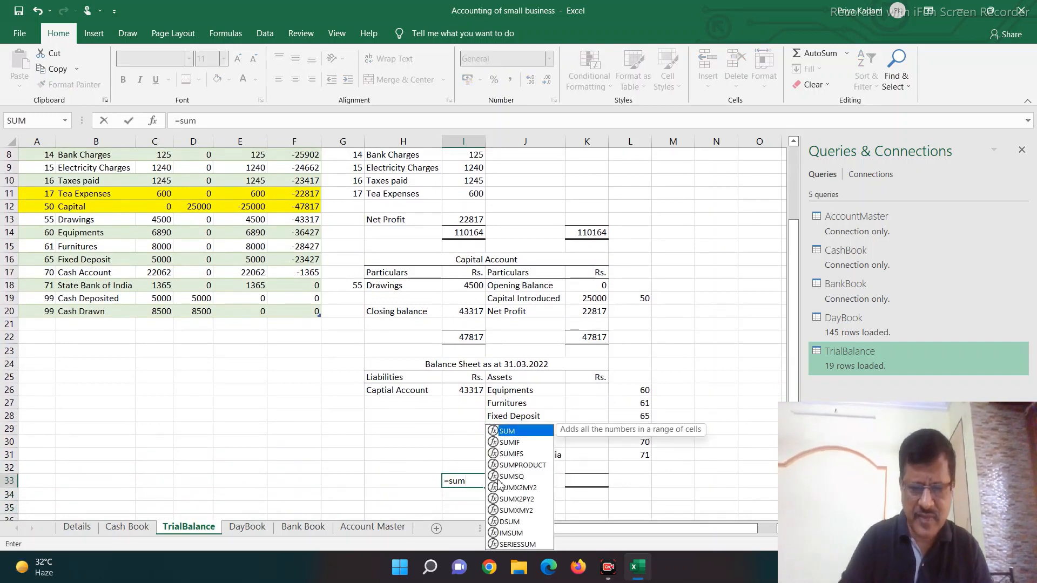
pyautogui.write('(')
pyautogui.press('Up')
pyautogui.hotkey('shift', 'Up')
pyautogui.hotkey('shift', 'Up')
pyautogui.hotkey('shift', 'Up')
pyautogui.hotkey('shift', 'Up')
pyautogui.hotkey('shift', 'Up')
pyautogui.hotkey('shift', 'Up')
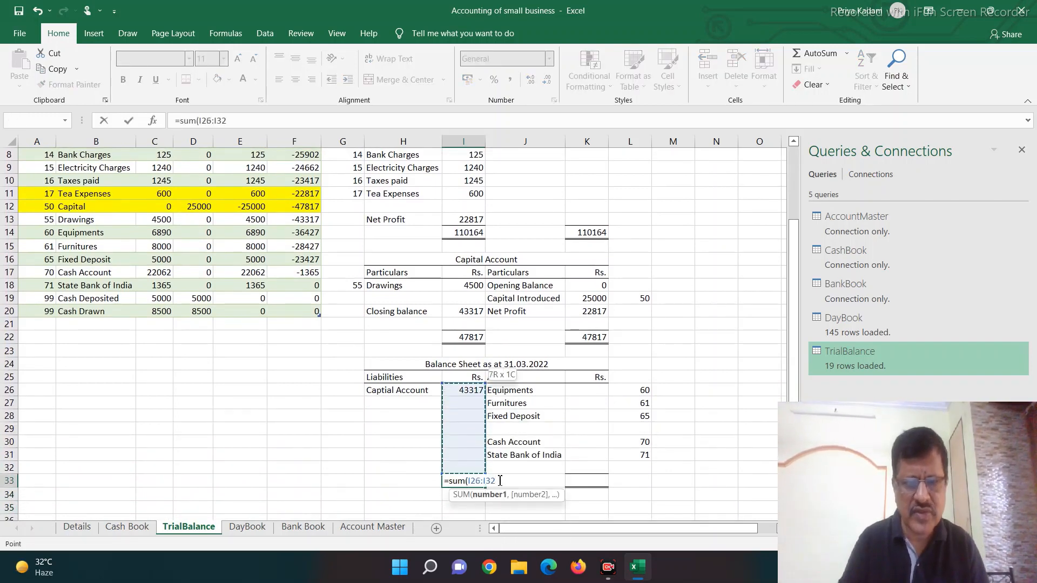
pyautogui.write(')')
pyautogui.press('Return')
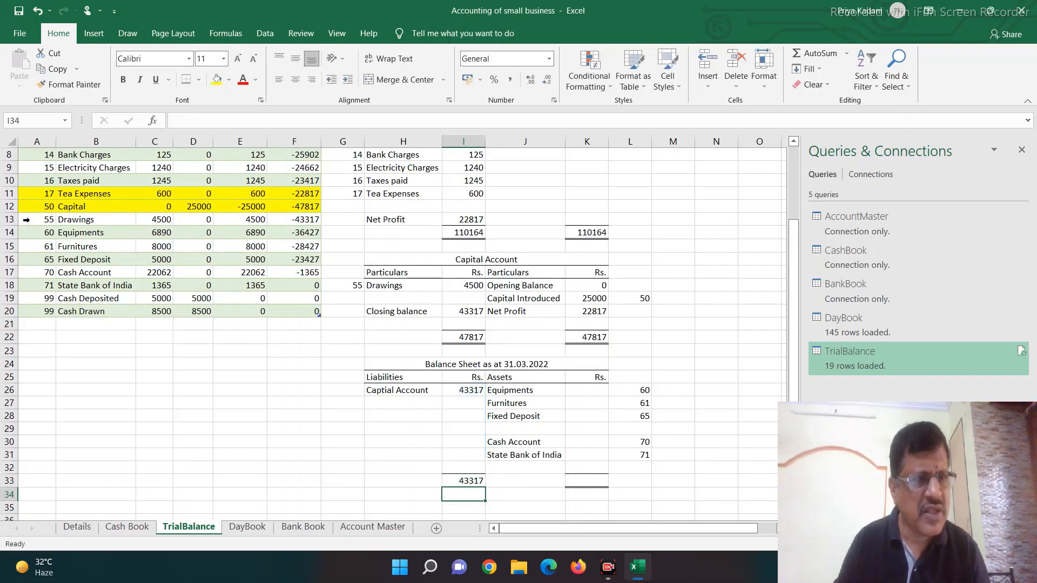
# Step: Fill the Drawings row A13:F13 with yellow and compare its cumulative figure in F13 with the closing capital, then review F14:F17
pyautogui.click(26, 219)
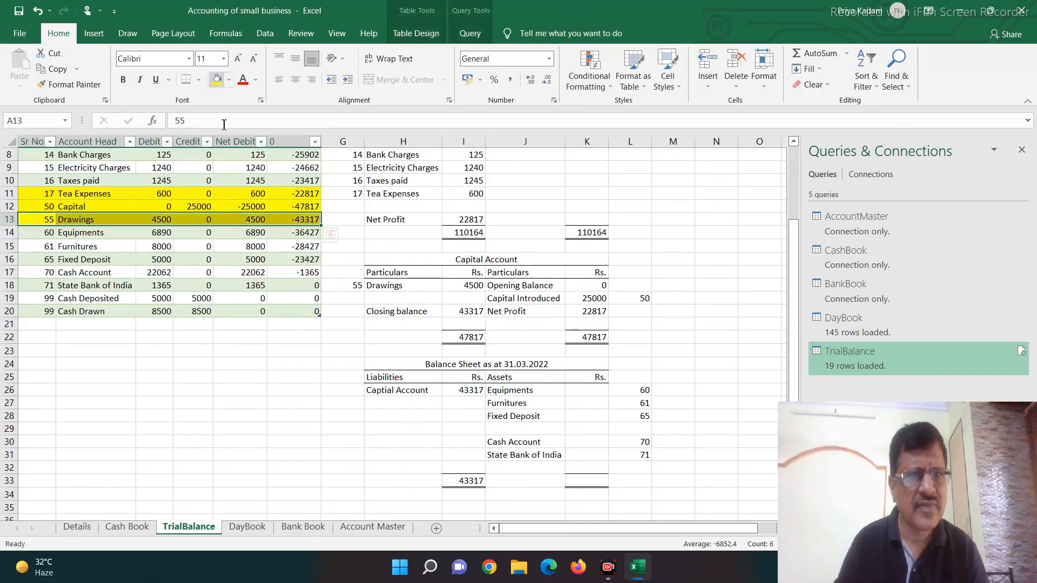
pyautogui.click(298, 366)
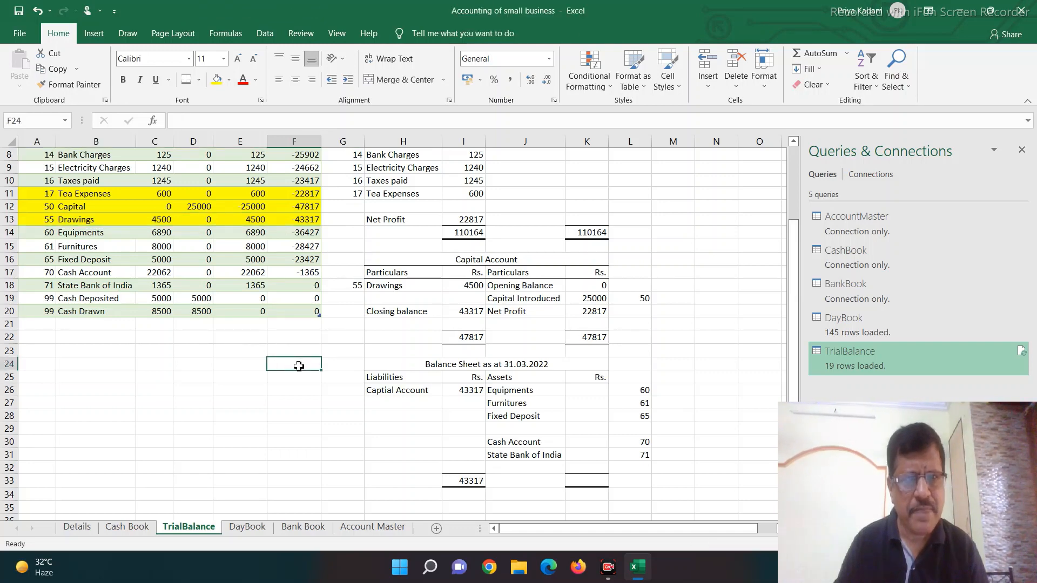
pyautogui.click(305, 222)
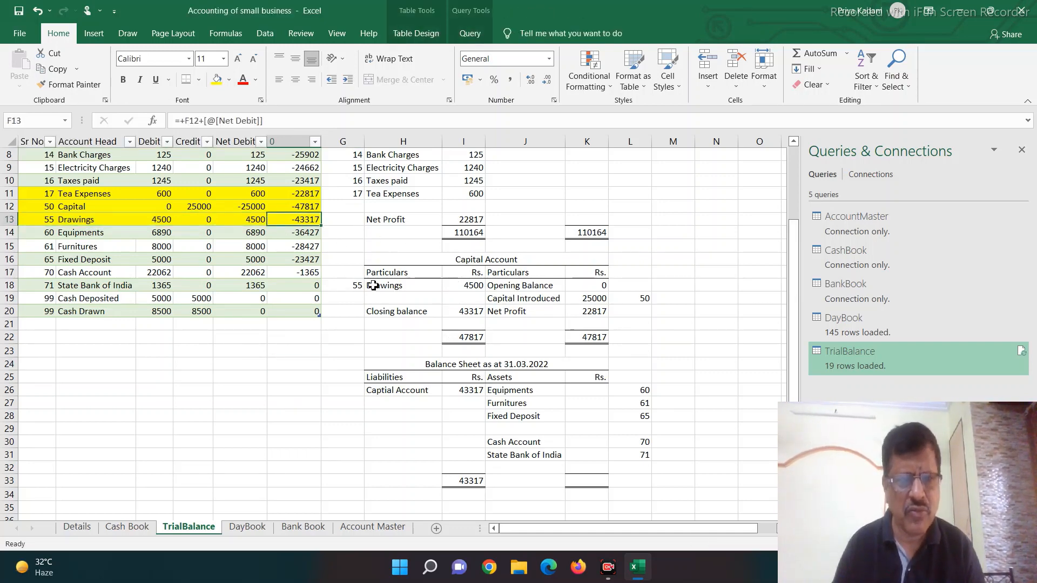
pyautogui.moveTo(298, 233); pyautogui.dragTo(303, 274)
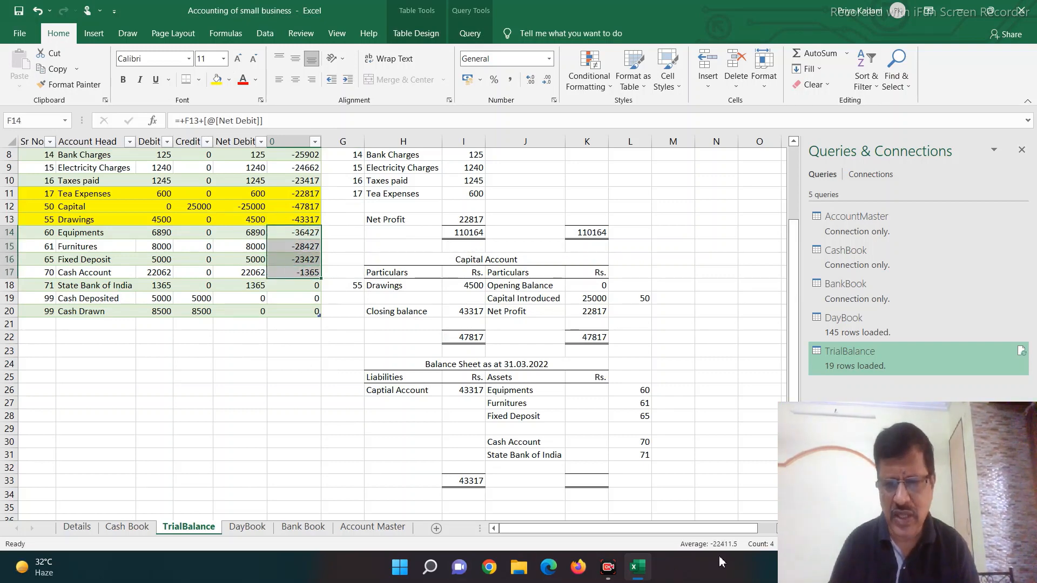
# Step: Calculate the Equipments amount in K26 of the Balance Sheet from Net Debit by serial number, using =SUMIFS(E:E,A:A,L26)
pyautogui.click(593, 395)
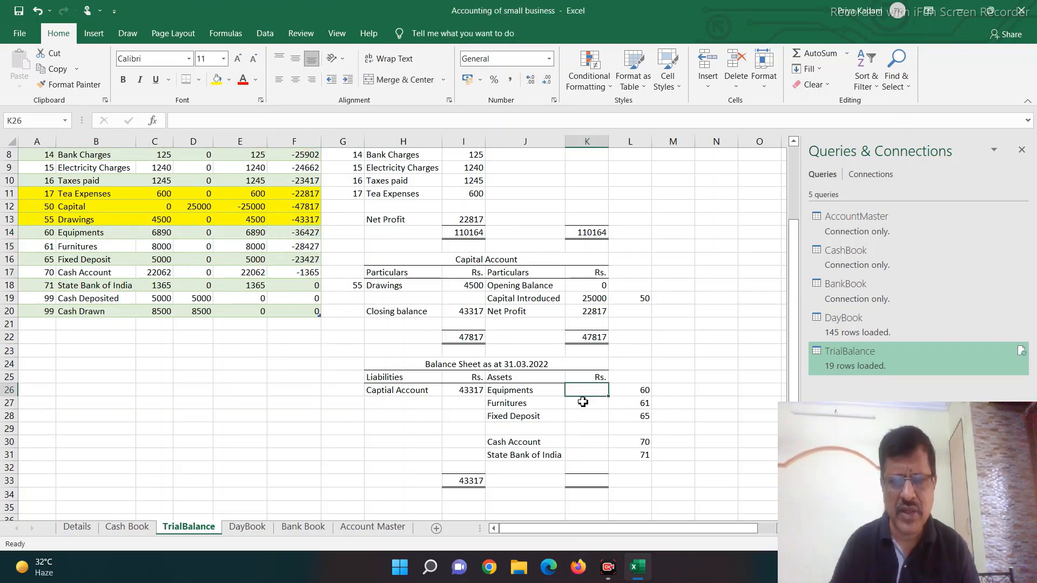
pyautogui.scroll(3, 580, 402)
pyautogui.scroll(-4, 580, 402)
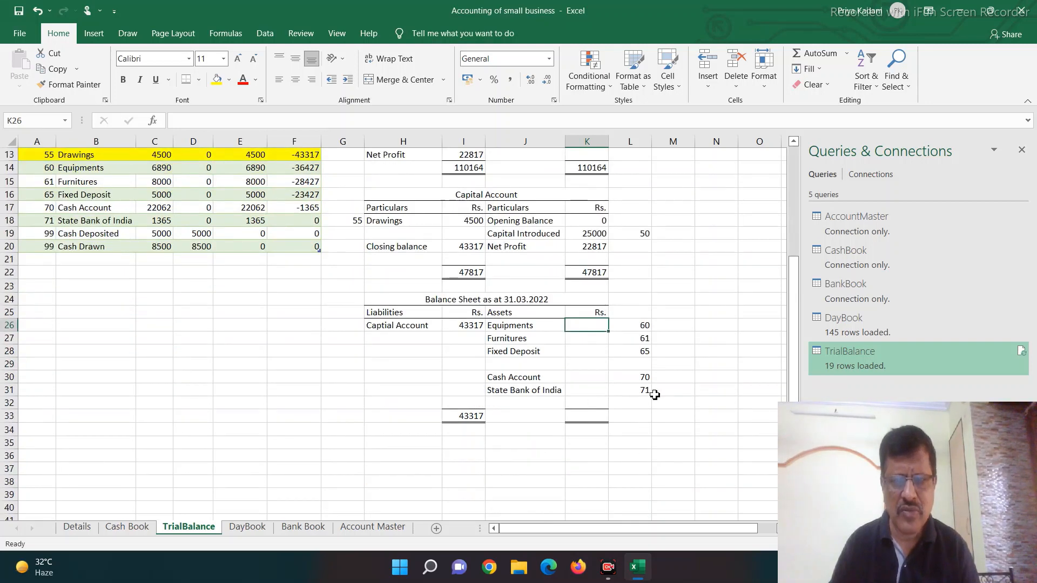
pyautogui.write('=su')
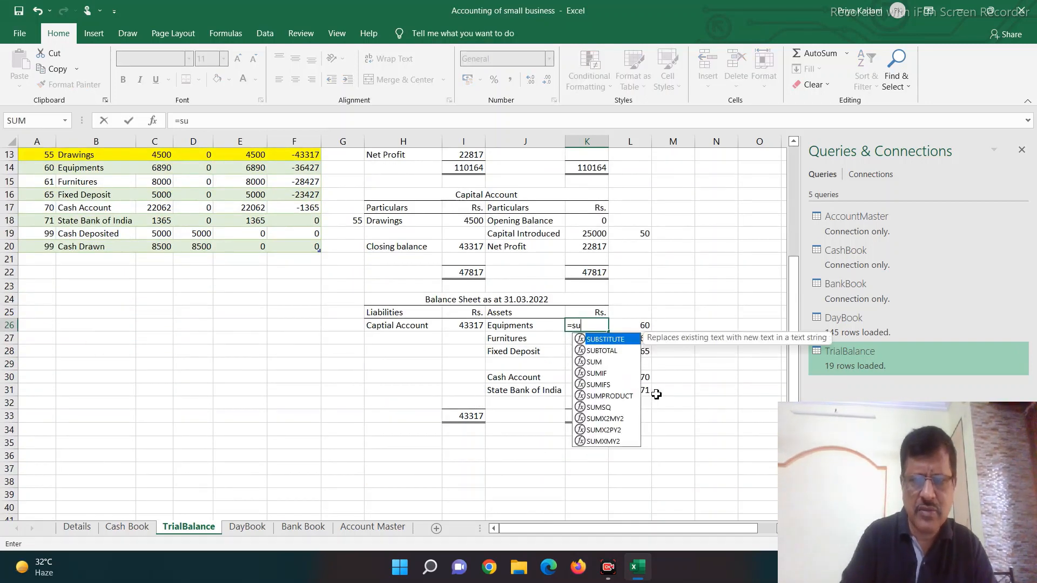
pyautogui.write('mifs(')
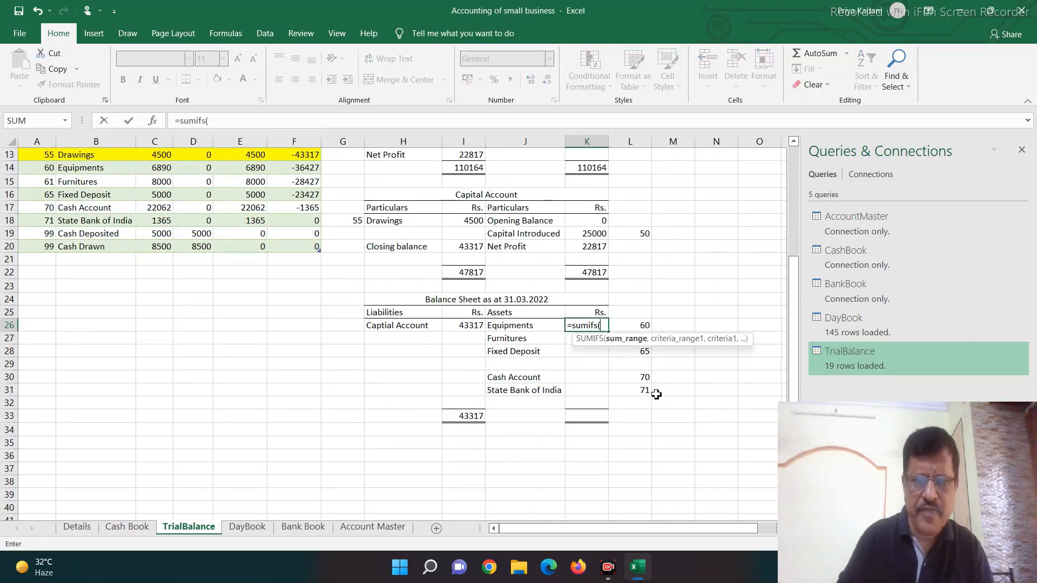
pyautogui.click(314, 141)
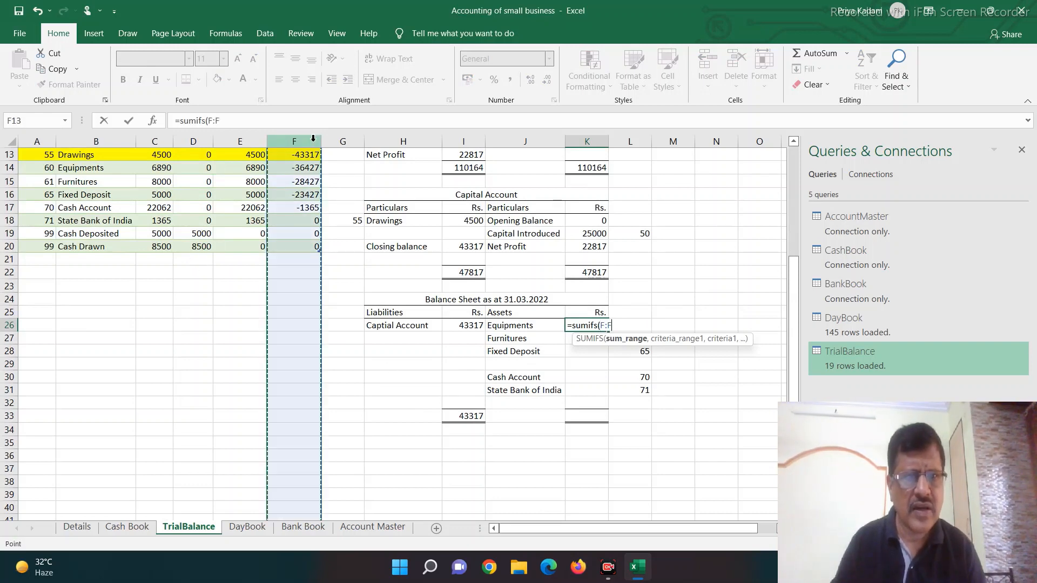
pyautogui.click(240, 141)
pyautogui.scroll(4, 225, 315)
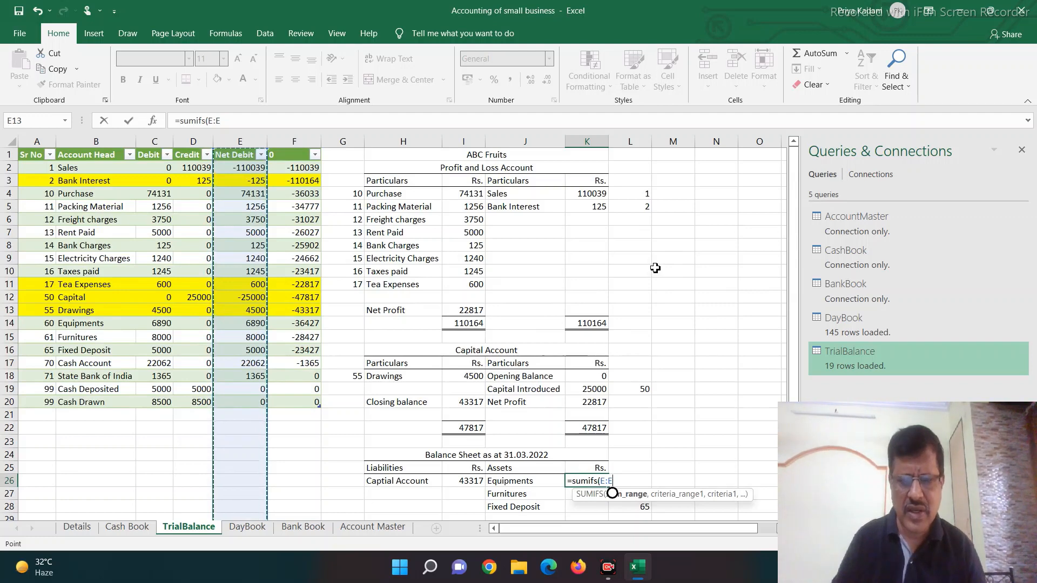
pyautogui.write(',')
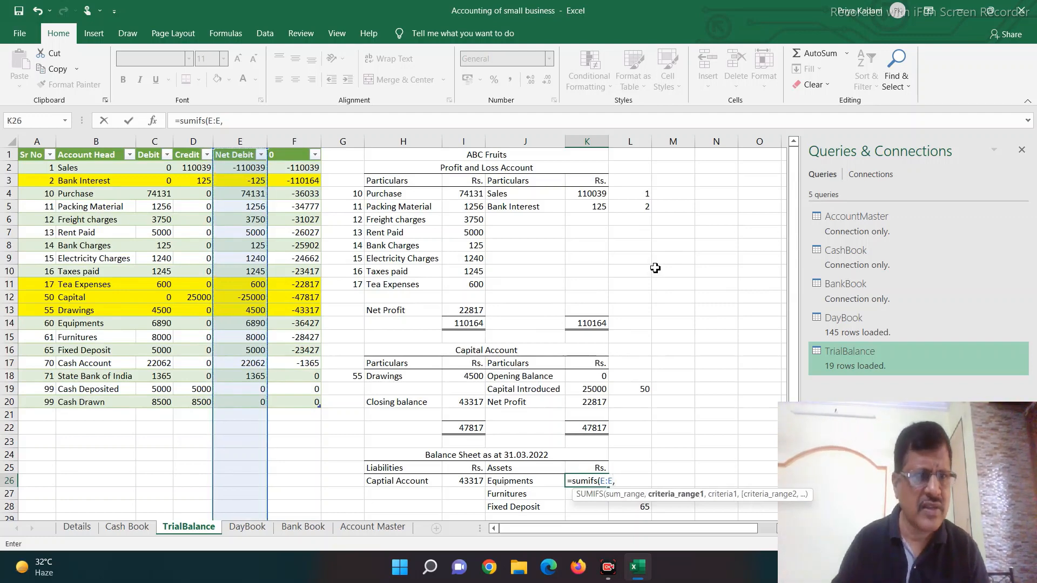
pyautogui.click(36, 142)
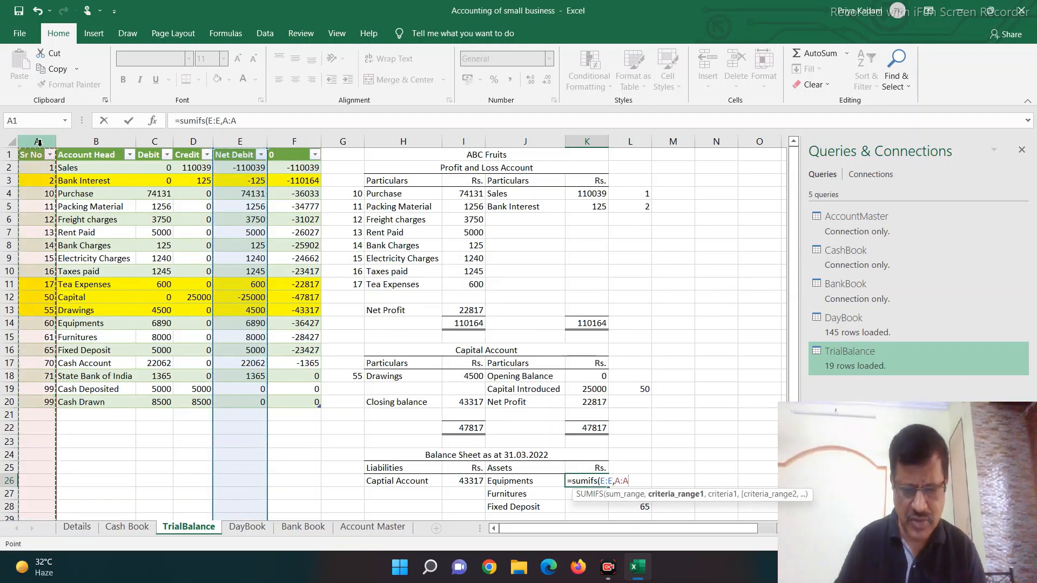
pyautogui.write(',')
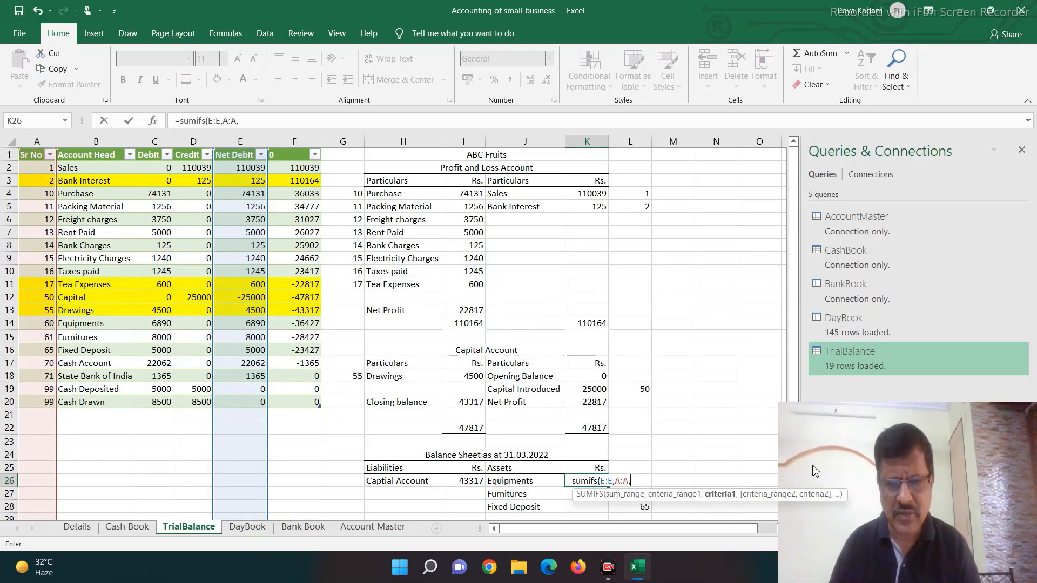
pyautogui.click(635, 468)
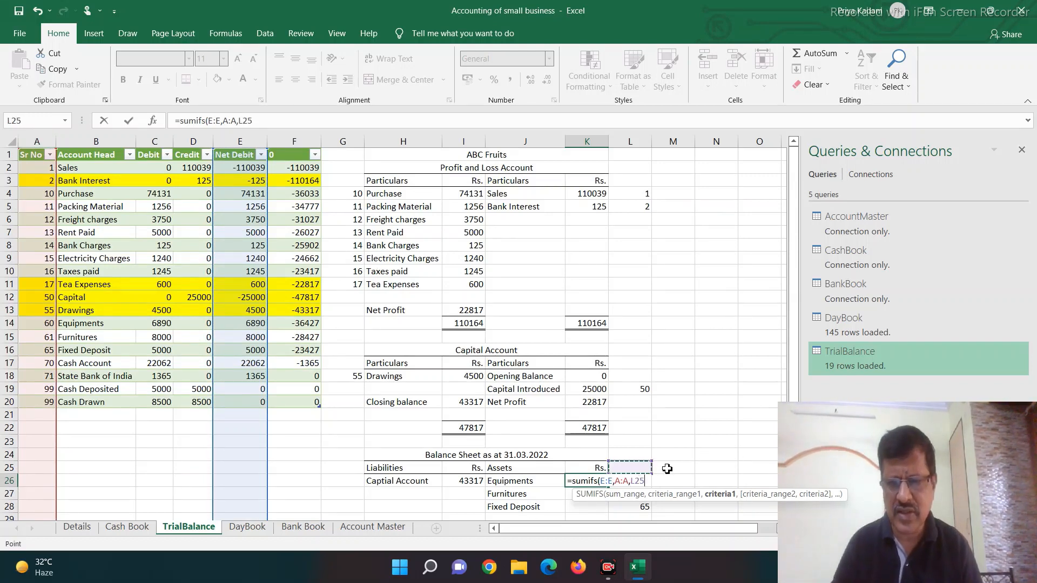
pyautogui.press('Down')
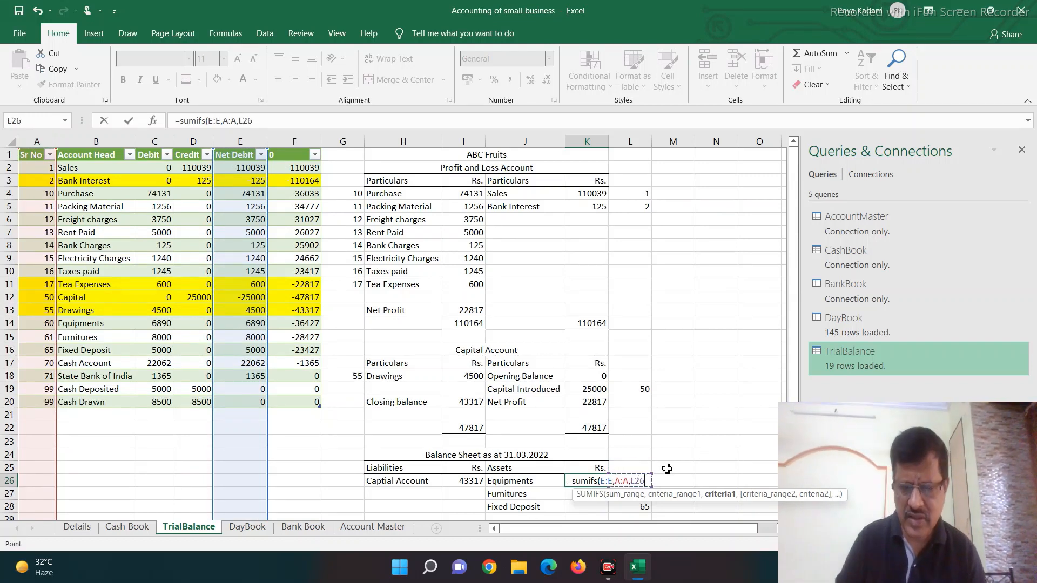
pyautogui.hotkey('ctrl', 'Return')
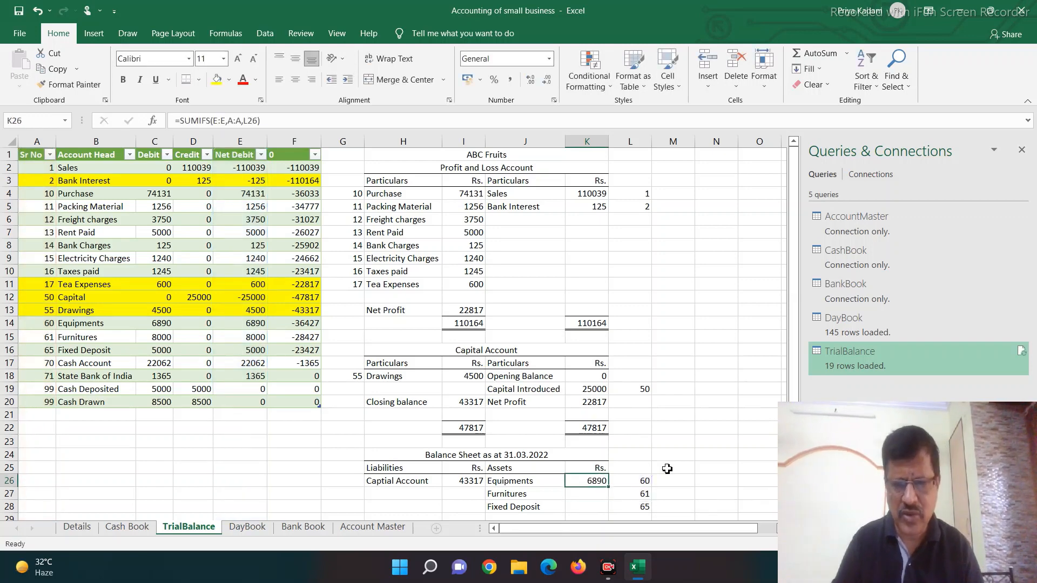
# Step: Copy the Equipments SUMIFS formula to Furnitures and Fixed Deposit in K27:K28, and to Cash Account and State Bank of India in K30:K31
pyautogui.hotkey('ctrl', 'c')
pyautogui.press('Down')
pyautogui.hotkey('shift', 'Down')
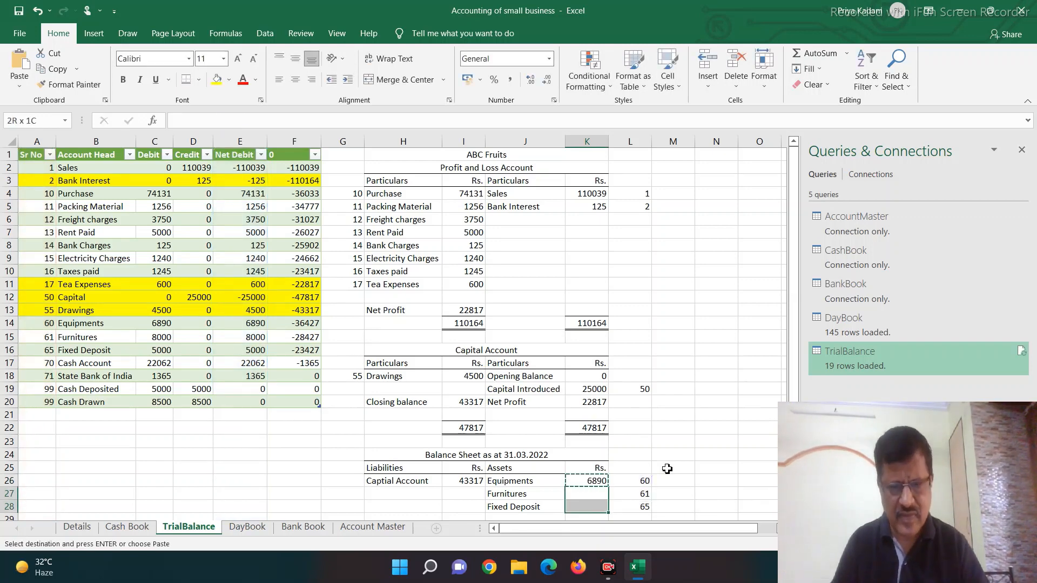
pyautogui.hotkey('ctrl', 'v')
pyautogui.press('Down')
pyautogui.press('Down')
pyautogui.press('Down')
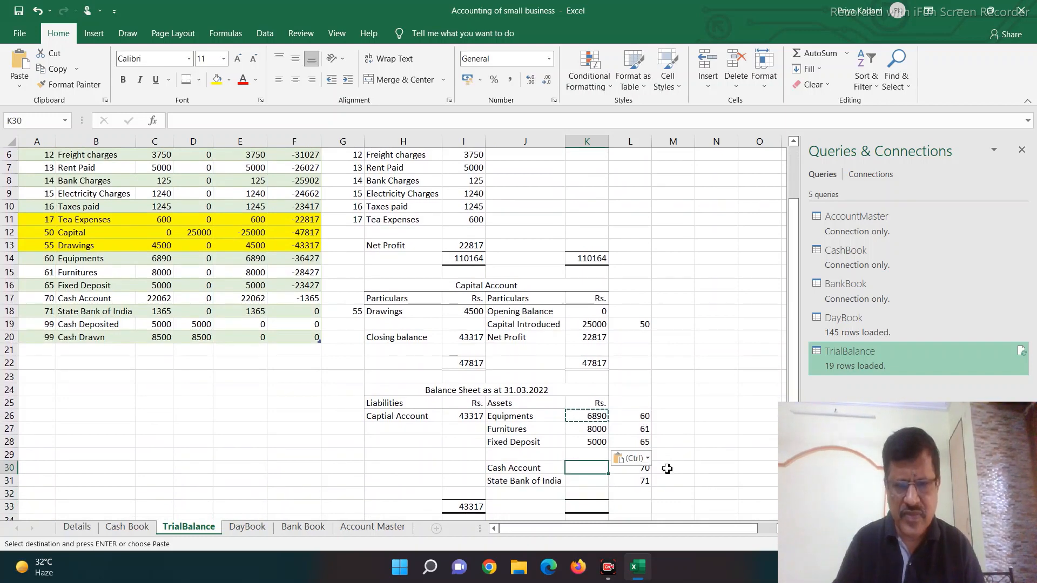
pyautogui.hotkey('shift', 'Down')
pyautogui.hotkey('ctrl', 'v')
# Step: Total the Balance Sheet assets in K33 with =SUM(K26:K32)
pyautogui.press('Down')
pyautogui.press('Down')
pyautogui.press('Down')
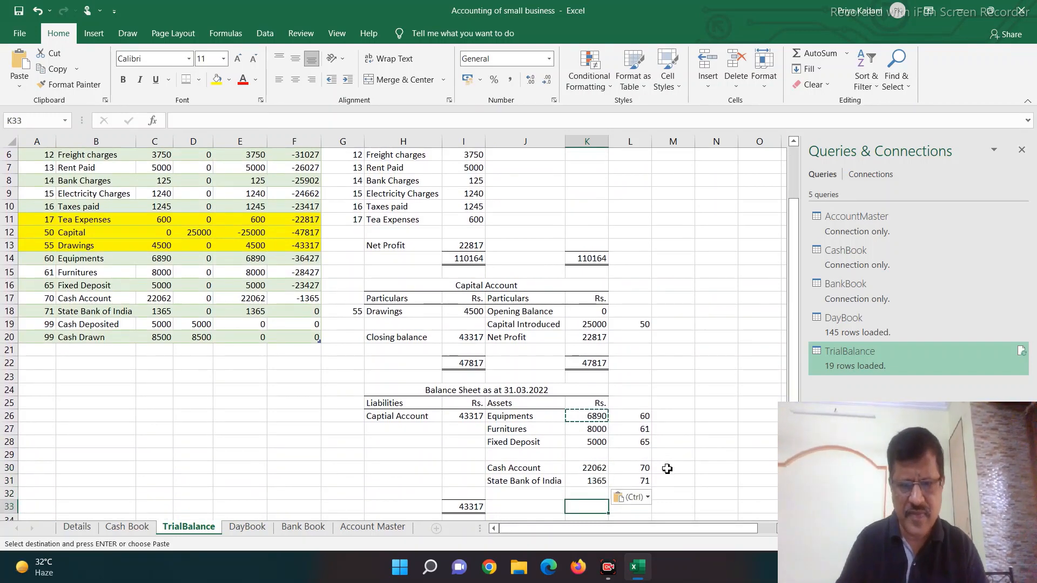
pyautogui.write('=sj')
pyautogui.press('BackSpace')
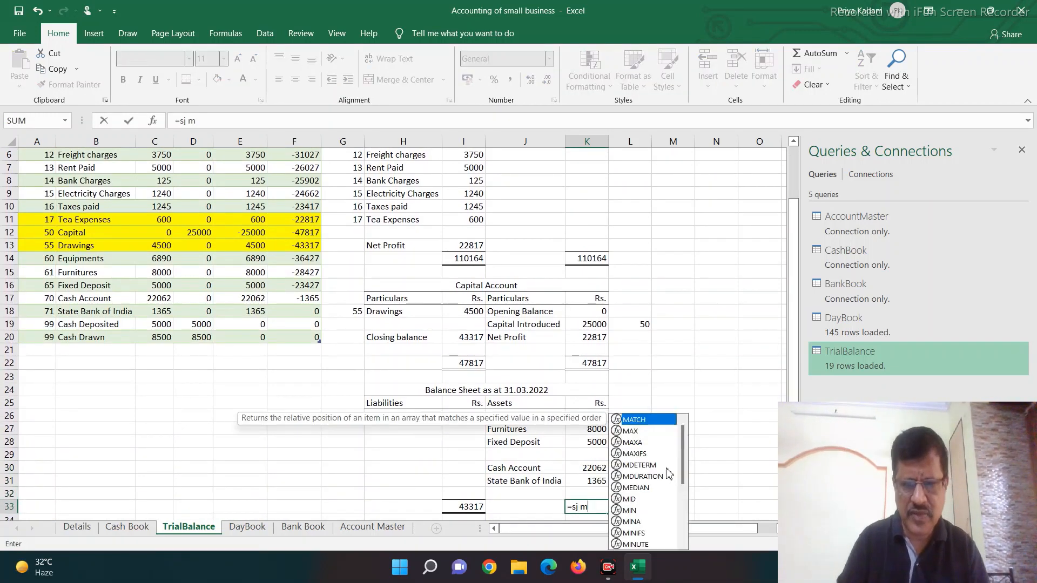
pyautogui.write('um')
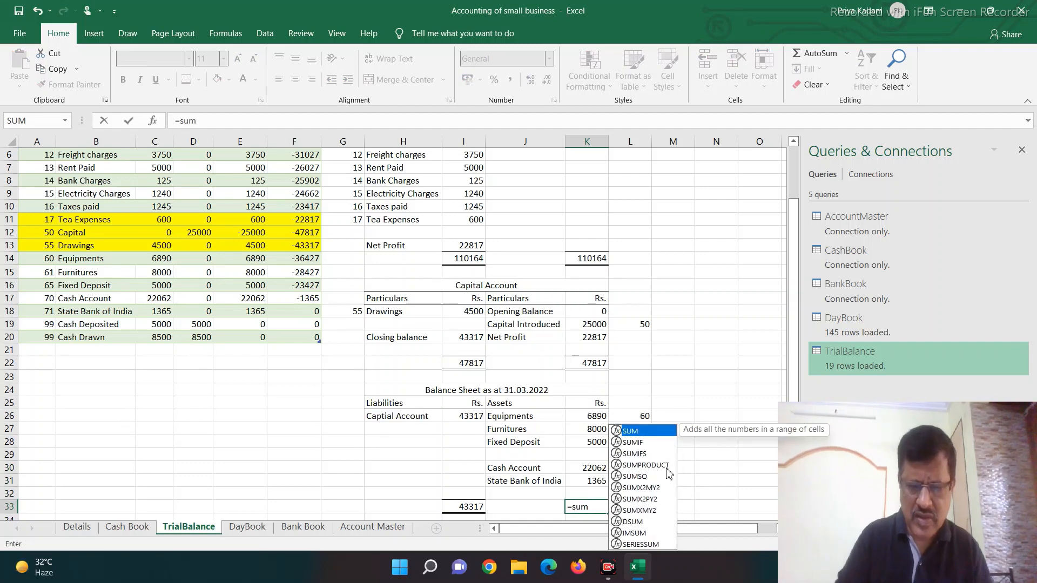
pyautogui.write('(')
pyautogui.press('Up')
pyautogui.hotkey('shift', 'Up')
pyautogui.hotkey('shift', 'Up')
pyautogui.hotkey('shift', 'Up')
pyautogui.hotkey('shift', 'Up')
pyautogui.hotkey('shift', 'Up')
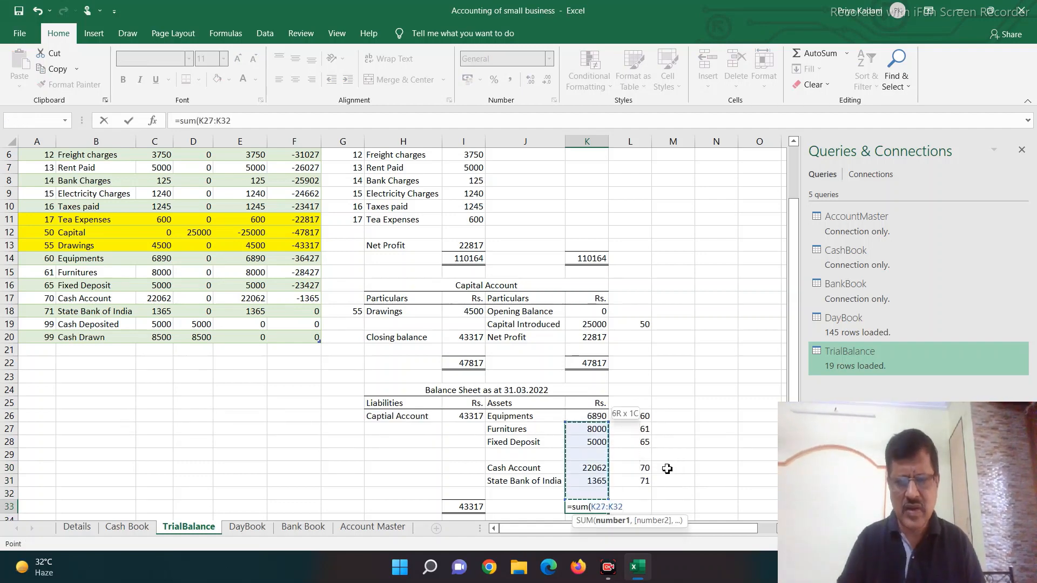
pyautogui.hotkey('shift', 'Up')
pyautogui.press('Return')
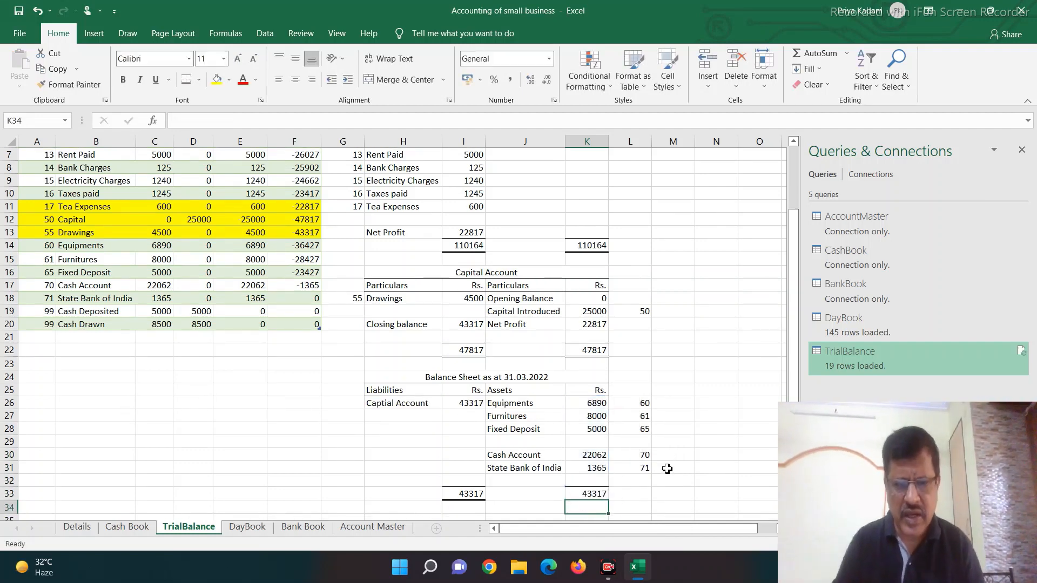
# Step: Add a check in K35 for the difference between total liabilities and total assets, using +I33-K33
pyautogui.press('Down')
pyautogui.write('+')
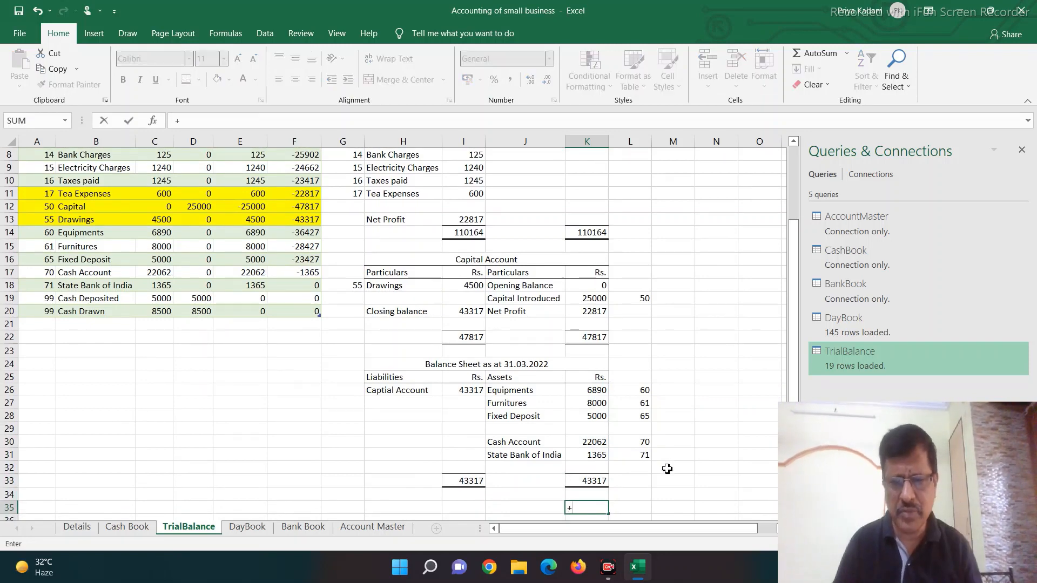
pyautogui.press('Up')
pyautogui.press('Up')
pyautogui.press('Left')
pyautogui.press('Left')
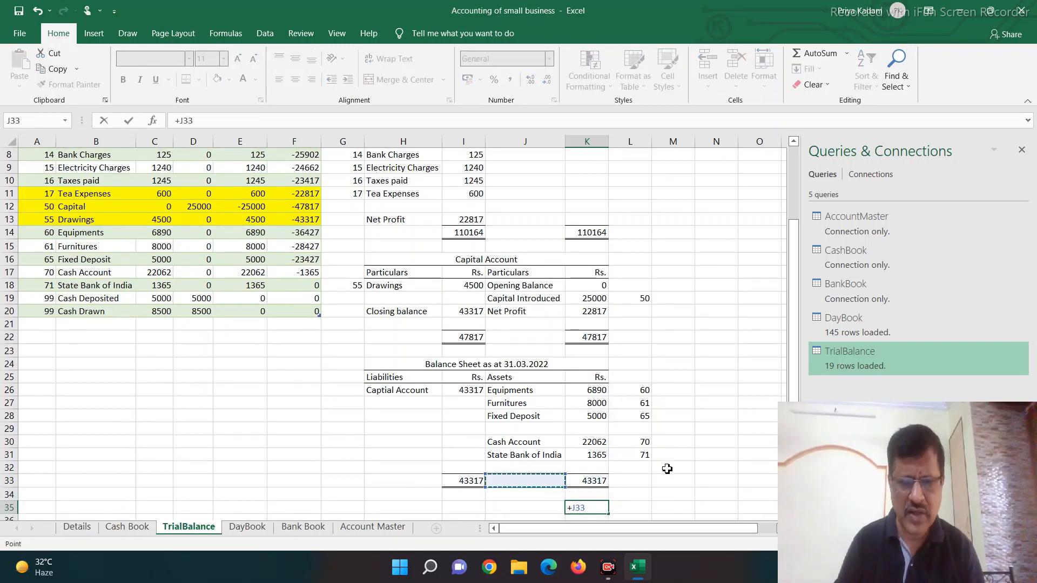
pyautogui.write('-')
pyautogui.press('Up')
pyautogui.press('Up')
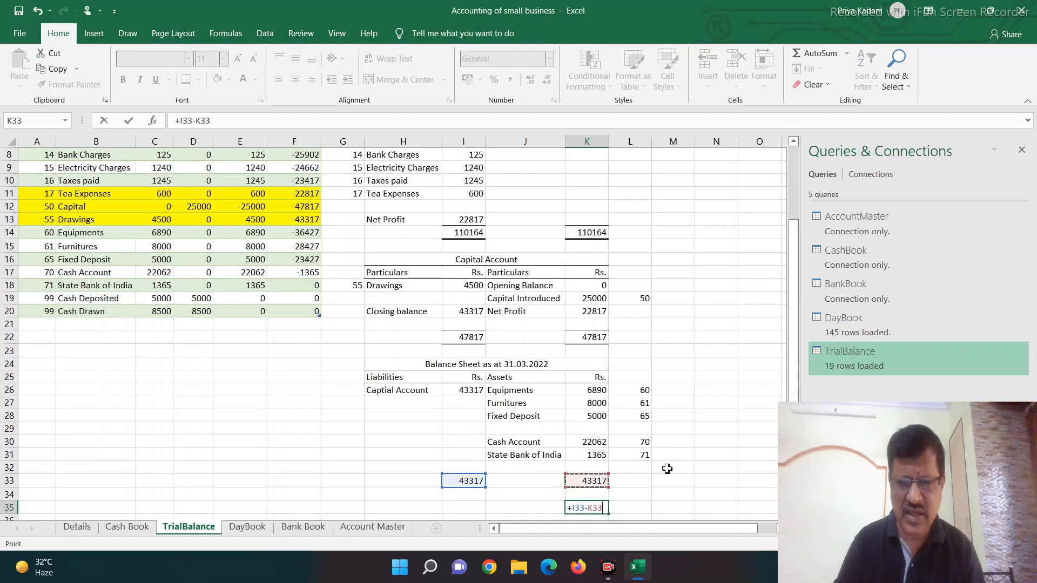
pyautogui.press('Return')
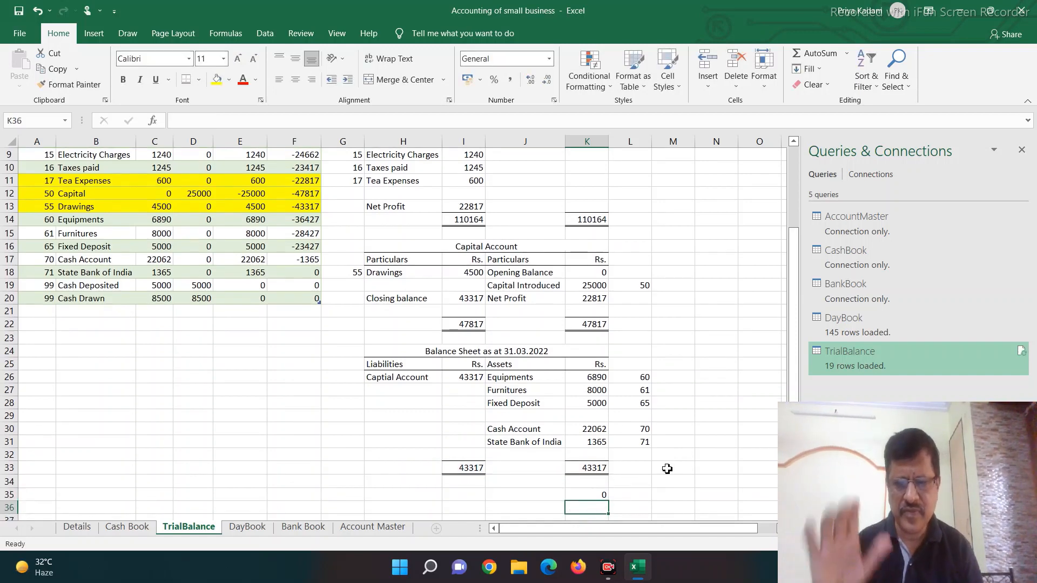
# Step: Record a Salary payment of 5000 in row 130 of the Cash Book, filling the date 29/05/2021 down from the row above
pyautogui.click(279, 356)
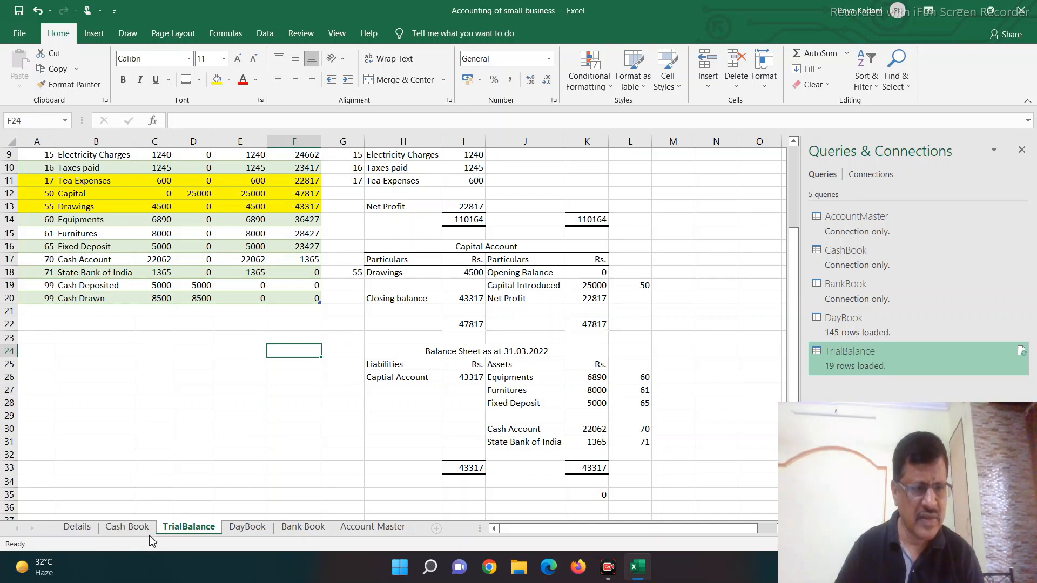
pyautogui.click(128, 527)
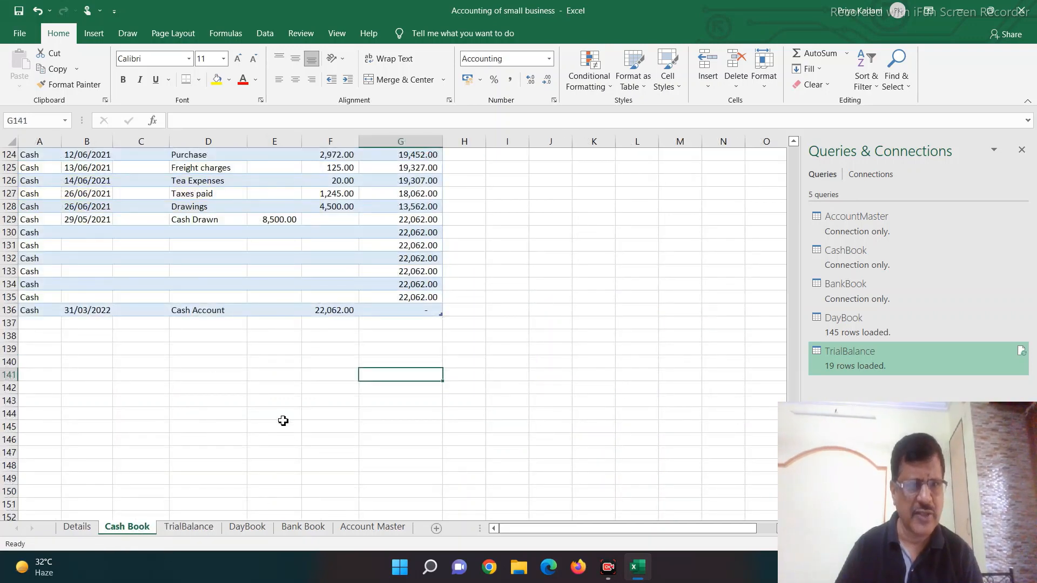
pyautogui.click(97, 232)
pyautogui.hotkey('ctrl', 'd')
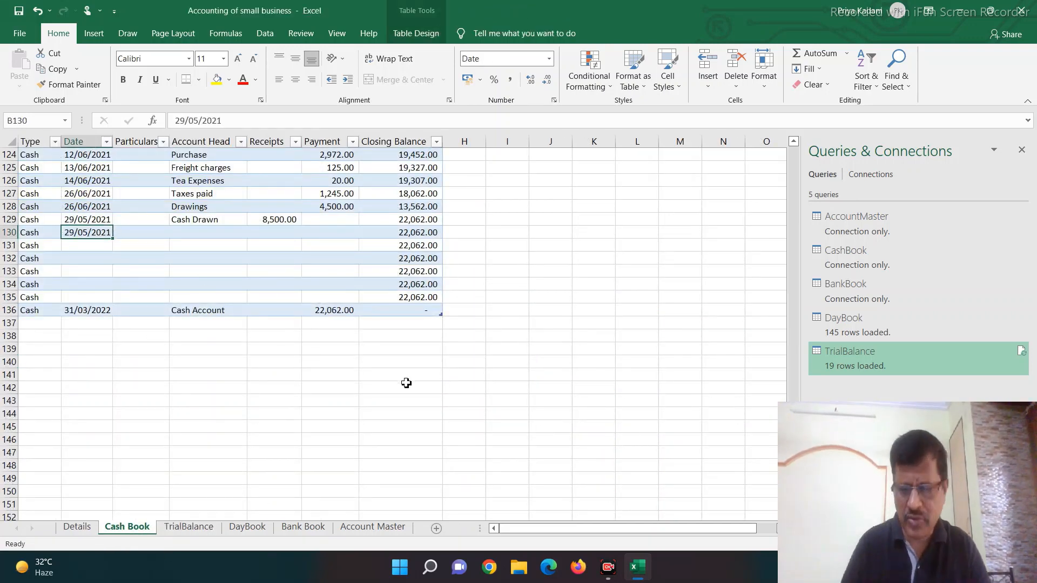
pyautogui.press('Tab')
pyautogui.press('Tab')
pyautogui.write('Salary')
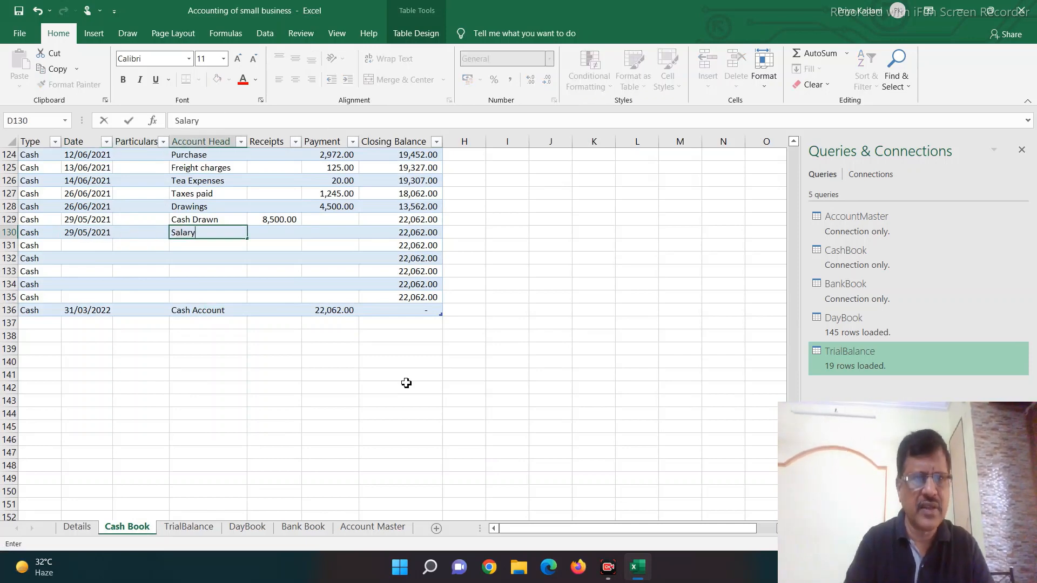
pyautogui.press('Tab')
pyautogui.press('Tab')
pyautogui.write('5000')
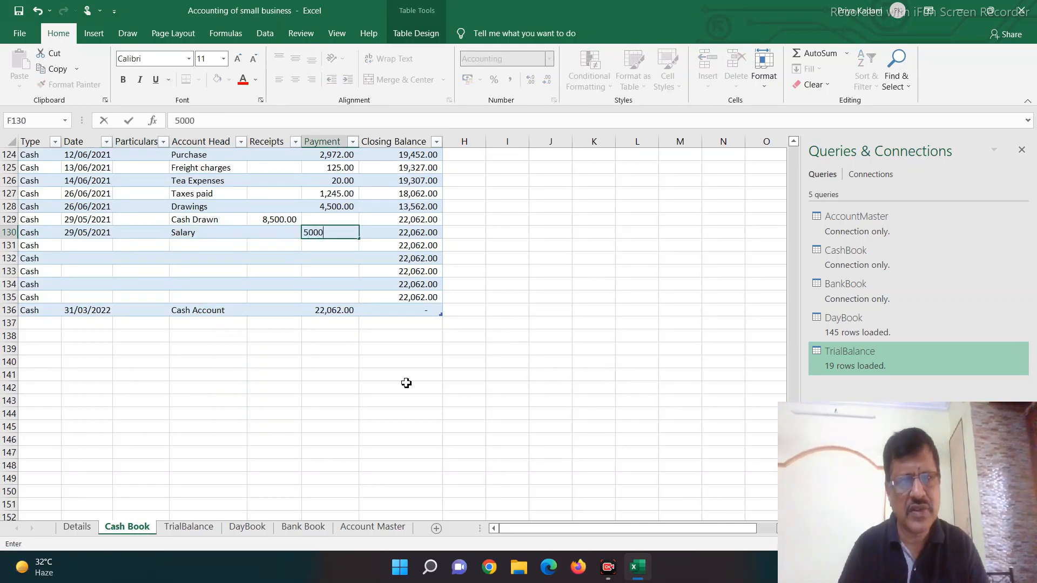
pyautogui.press('Return')
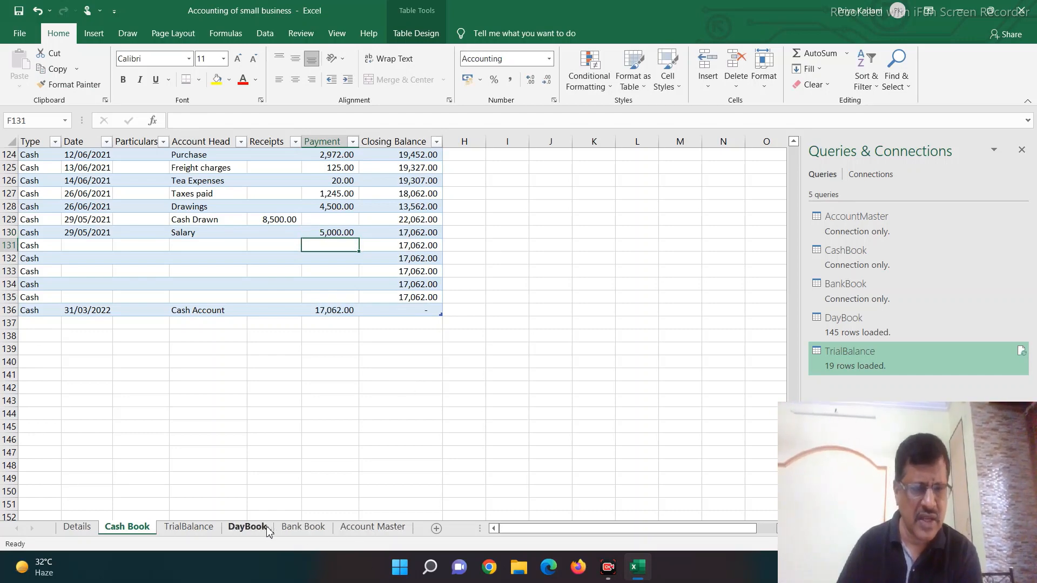
# Step: Return to the TrialBalance sheet and refresh all the workbook's queries
pyautogui.click(190, 528)
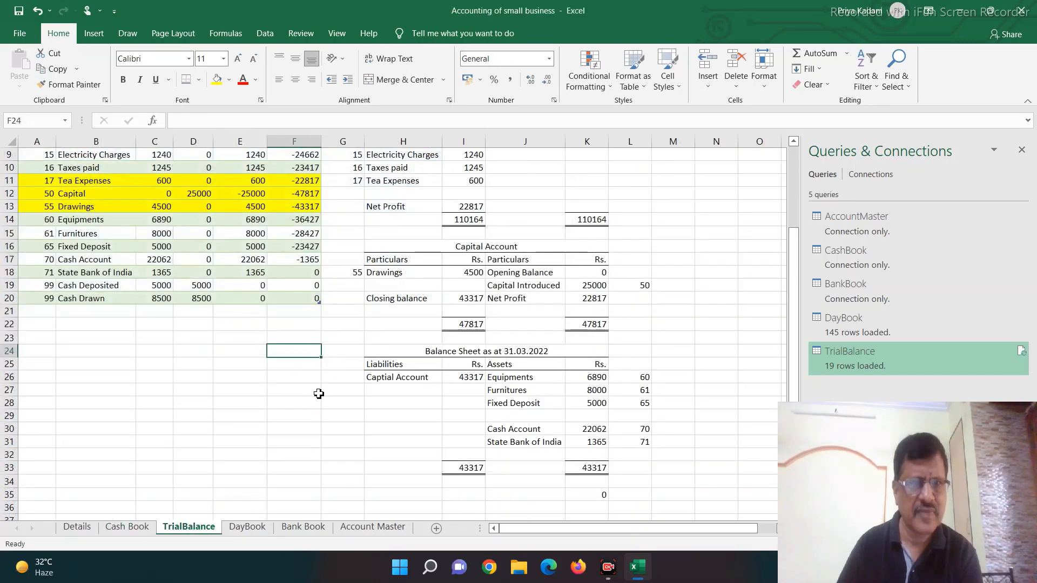
pyautogui.click(264, 34)
pyautogui.click(249, 87)
pyautogui.click(253, 103)
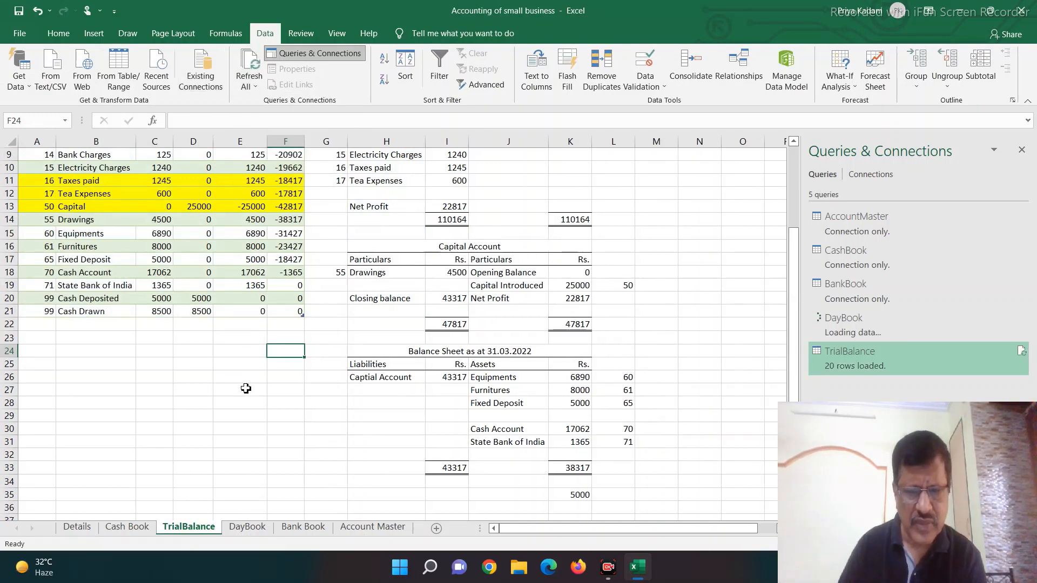
# Step: Check the sums of the cumulative balance column F and the Net Debit column E, then review the Balance Sheet totals
pyautogui.scroll(3, 243, 402)
pyautogui.click(285, 141)
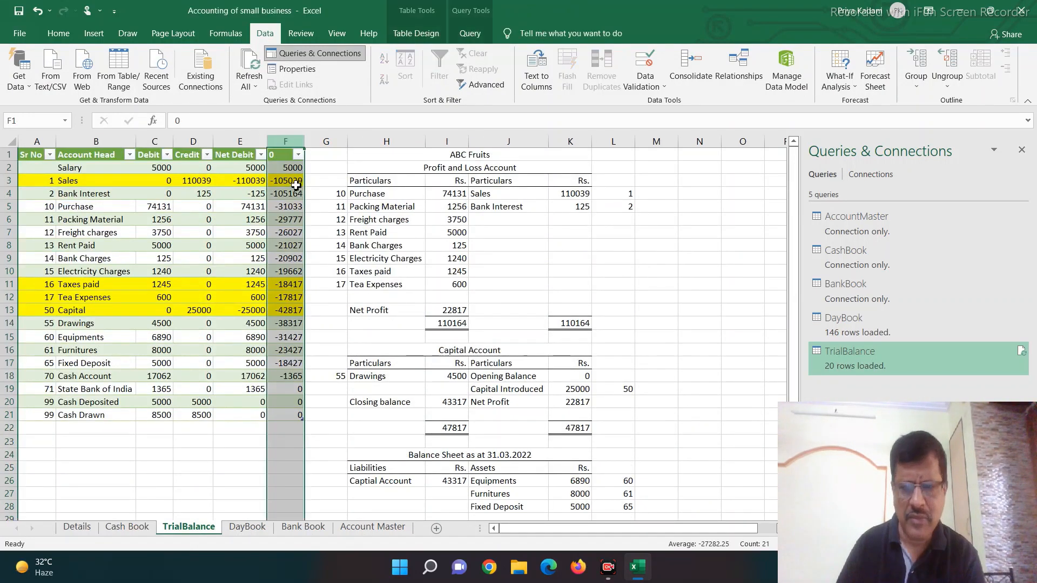
pyautogui.moveTo(856, 428); pyautogui.dragTo(926, 182)
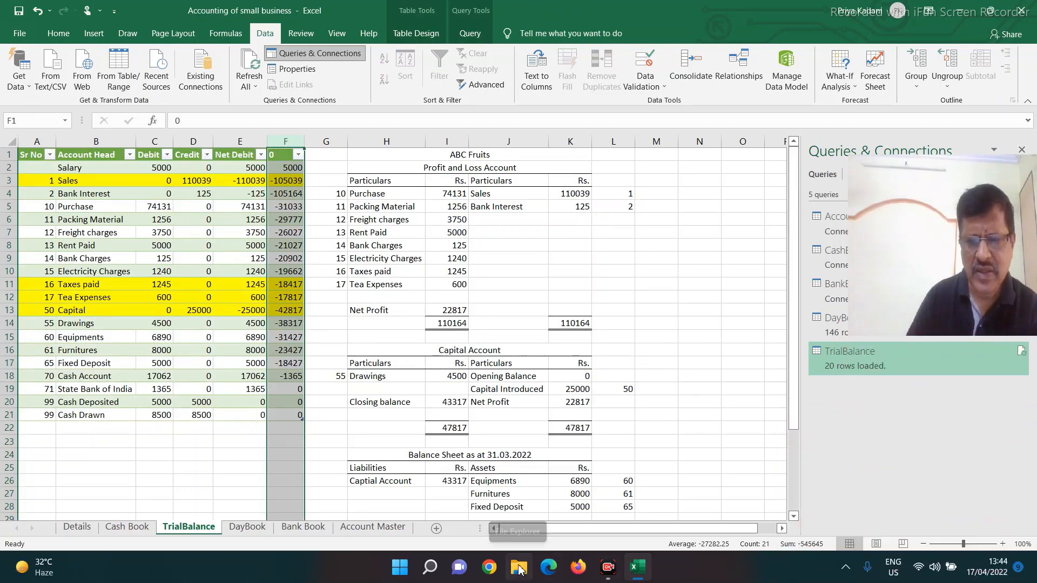
pyautogui.click(239, 141)
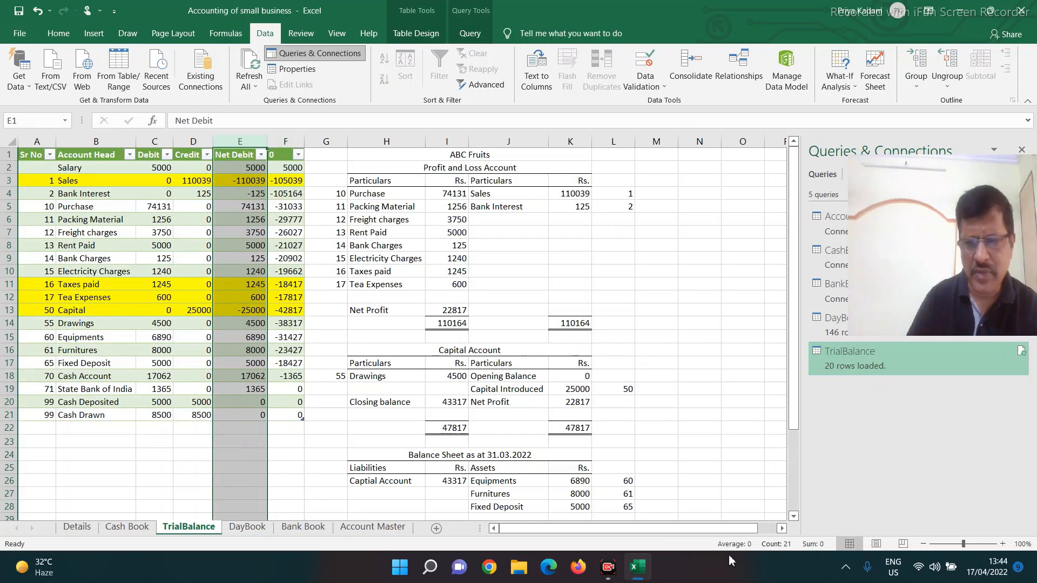
pyautogui.scroll(-3, 648, 487)
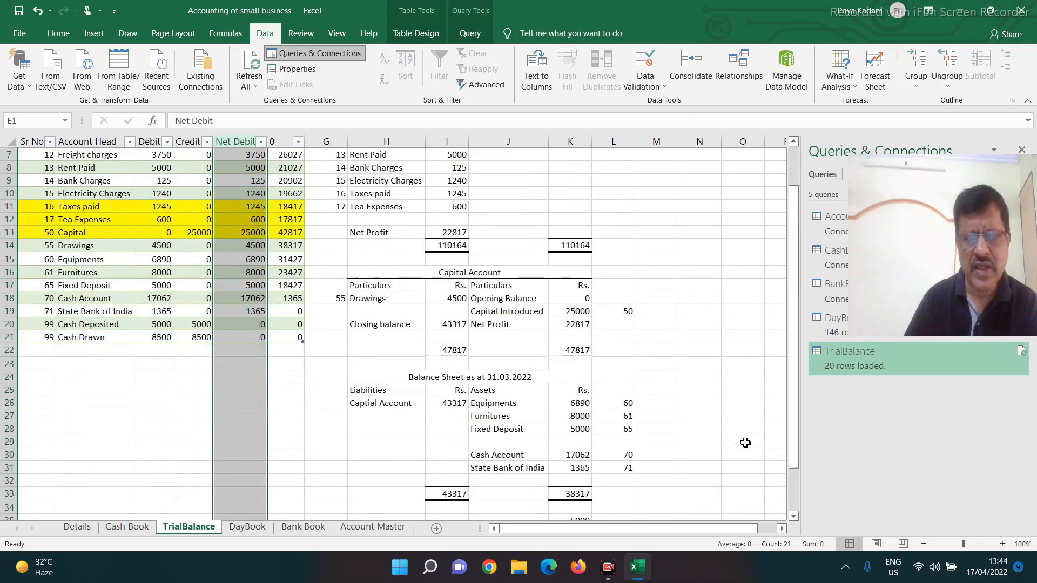
# Step: Check the Balance Sheet difference in K35 and look back over the trial balance for its cause
pyautogui.scroll(-2, 648, 487)
pyautogui.click(568, 443)
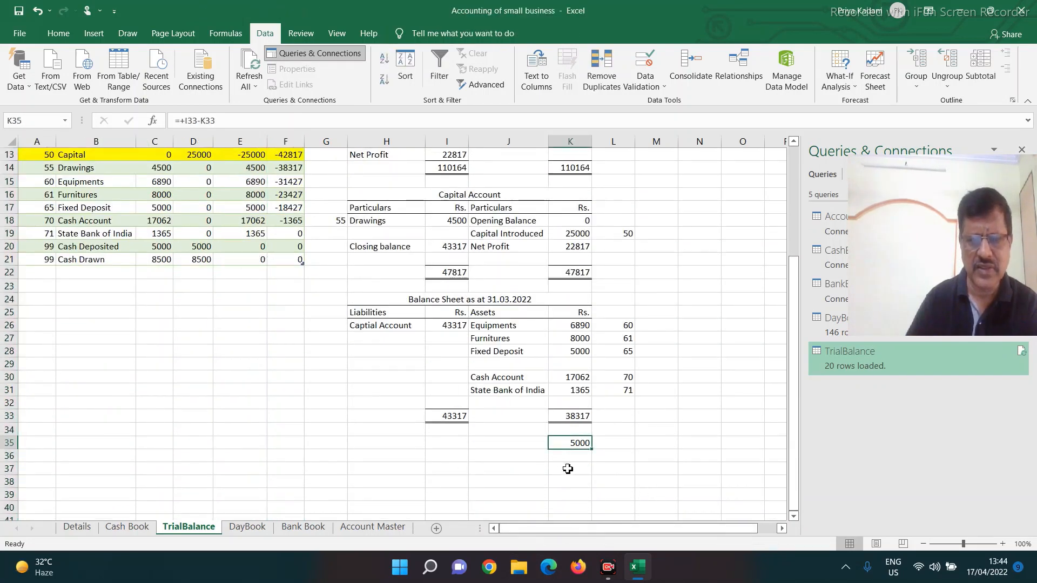
pyautogui.scroll(4, 100, 477)
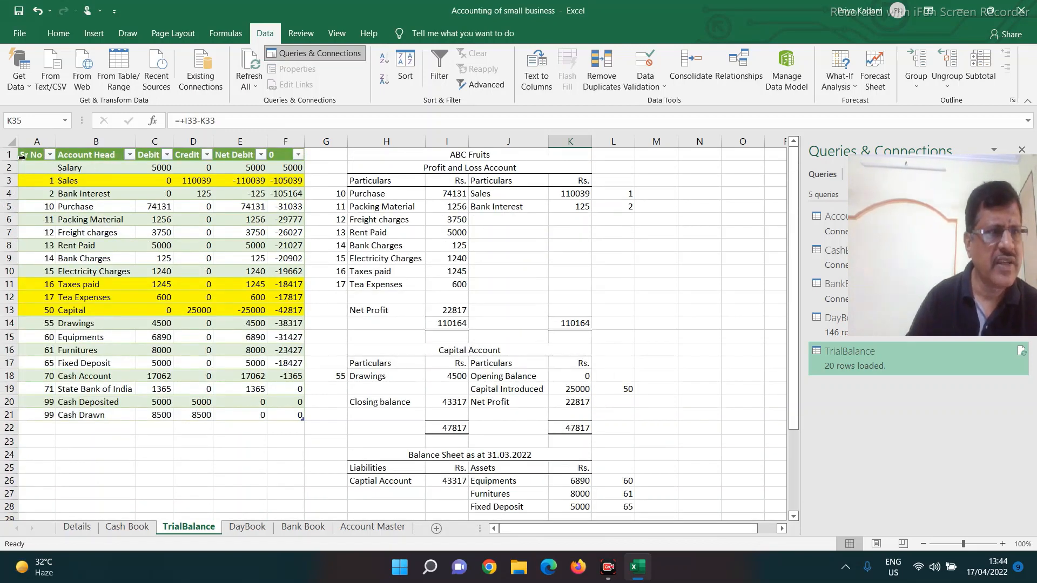
# Step: Copy the Salary account head from the trial balance into row 13 of the Account Master sheet and give it Sr No 18
pyautogui.click(80, 170)
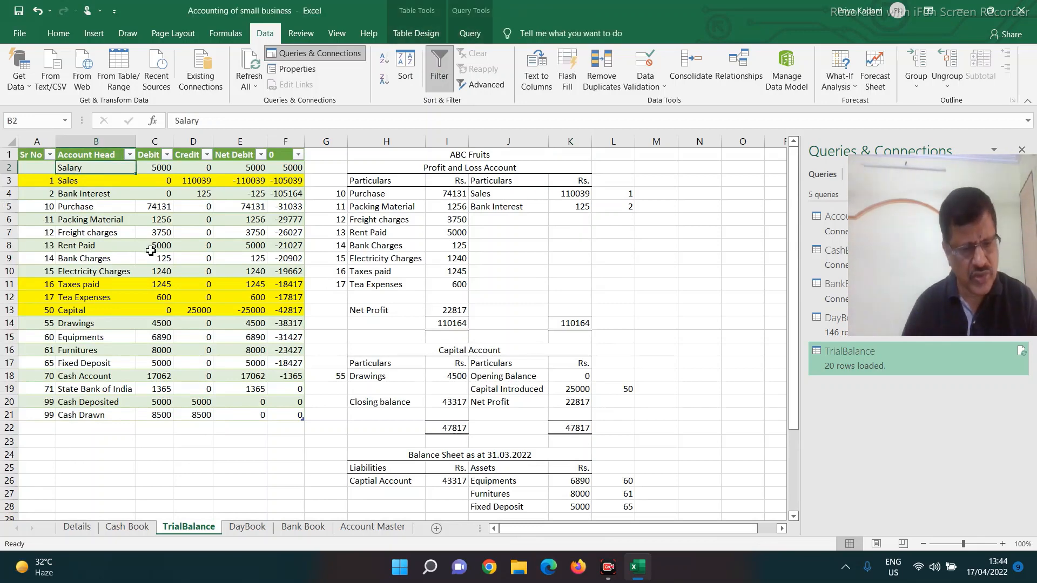
pyautogui.hotkey('ctrl', 'c')
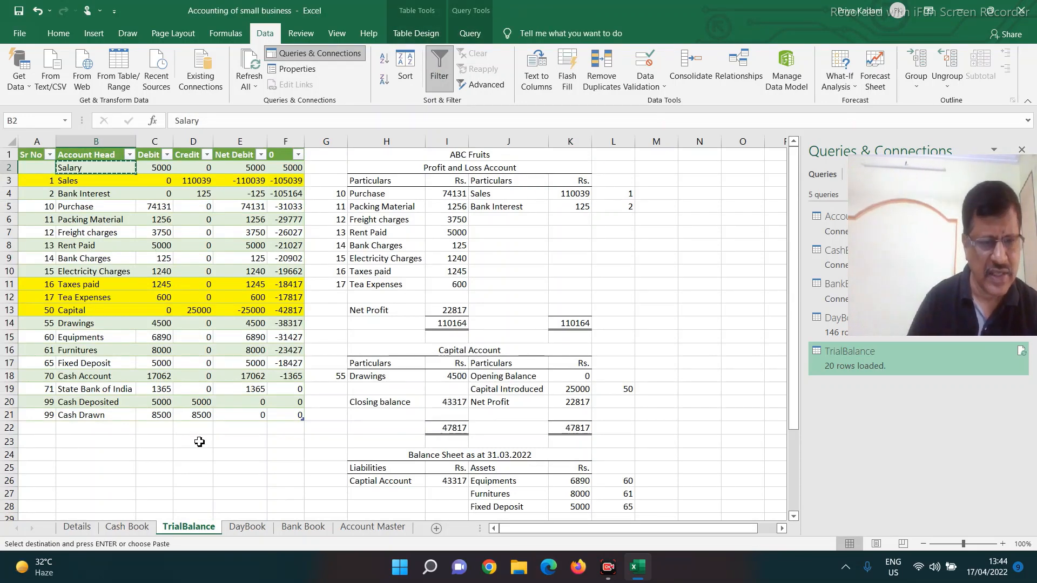
pyautogui.click(373, 527)
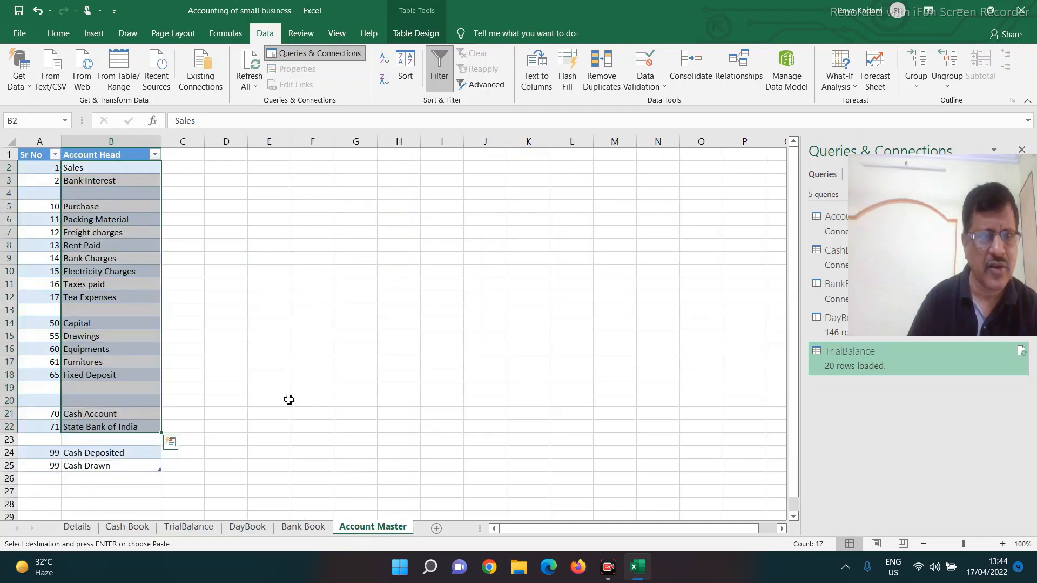
pyautogui.click(83, 310)
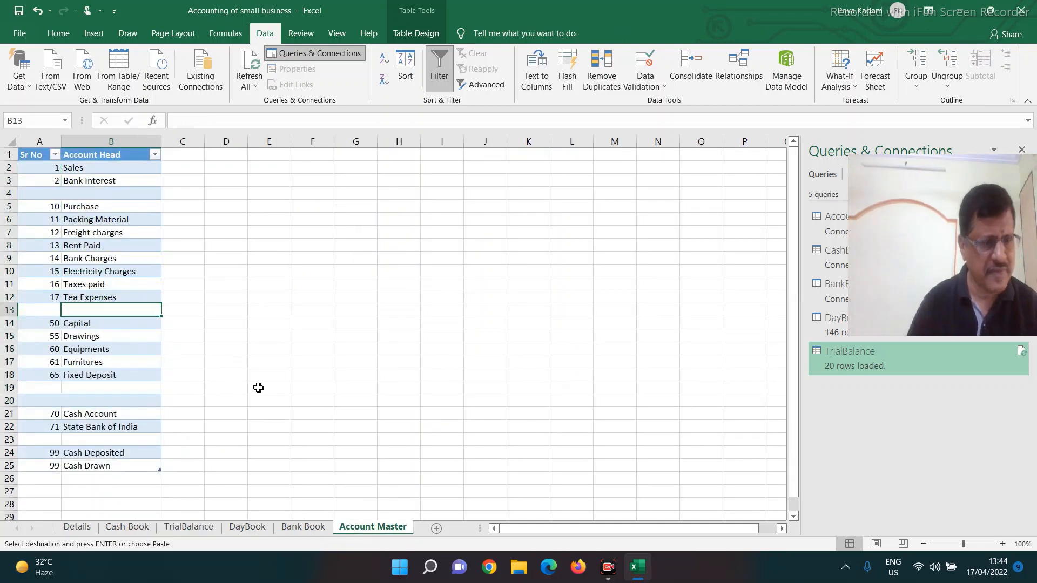
pyautogui.hotkey('ctrl', 'v')
pyautogui.press('Left')
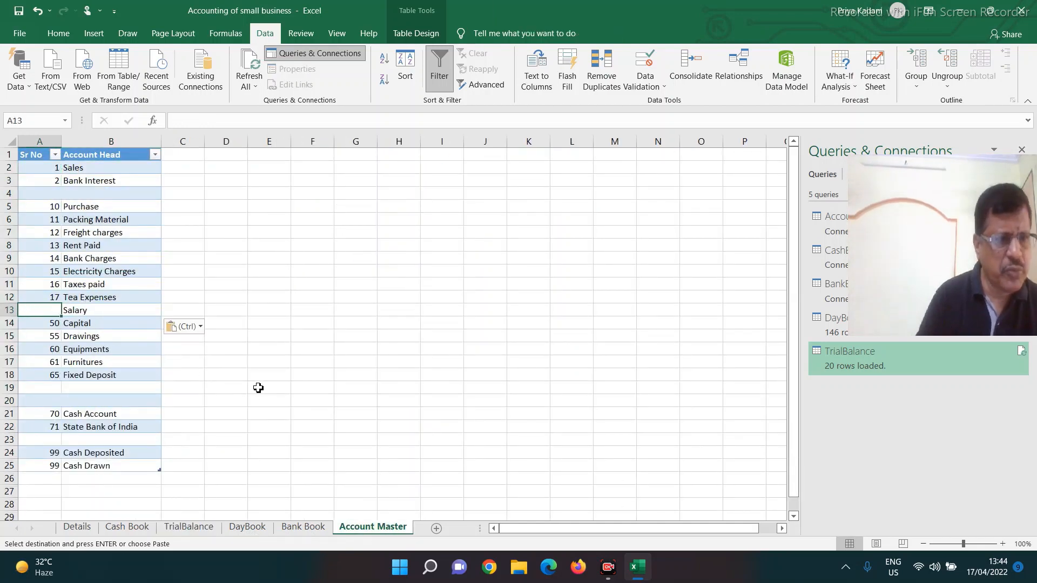
pyautogui.write('18')
pyautogui.press('Return')
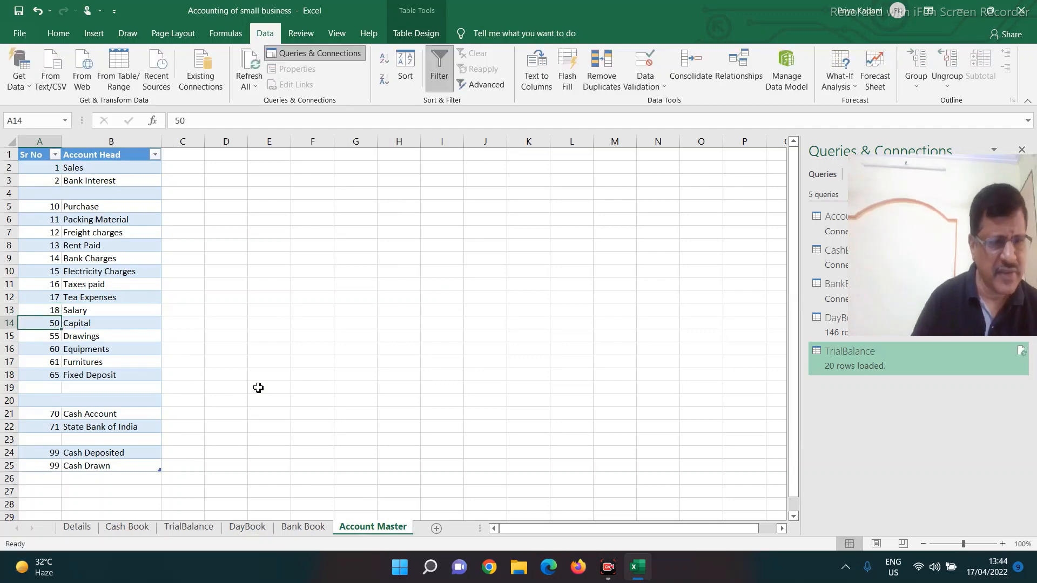
# Step: Add a Salary line with code 18 in row 12 of the Profit and Loss Account, copying the Tea Expenses amount formula into I12
pyautogui.click(189, 527)
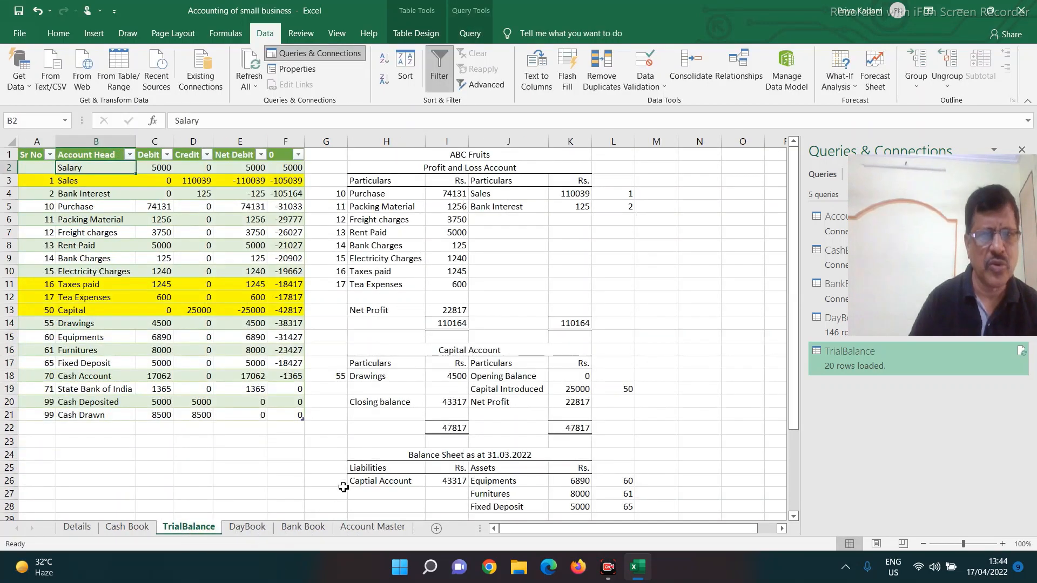
pyautogui.click(336, 292)
pyautogui.write('18')
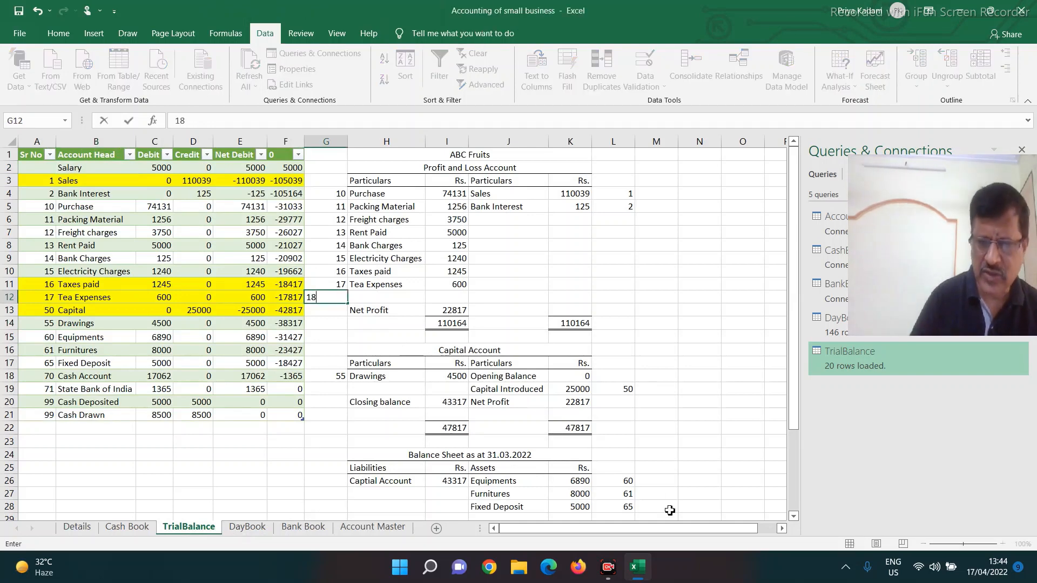
pyautogui.press('Tab')
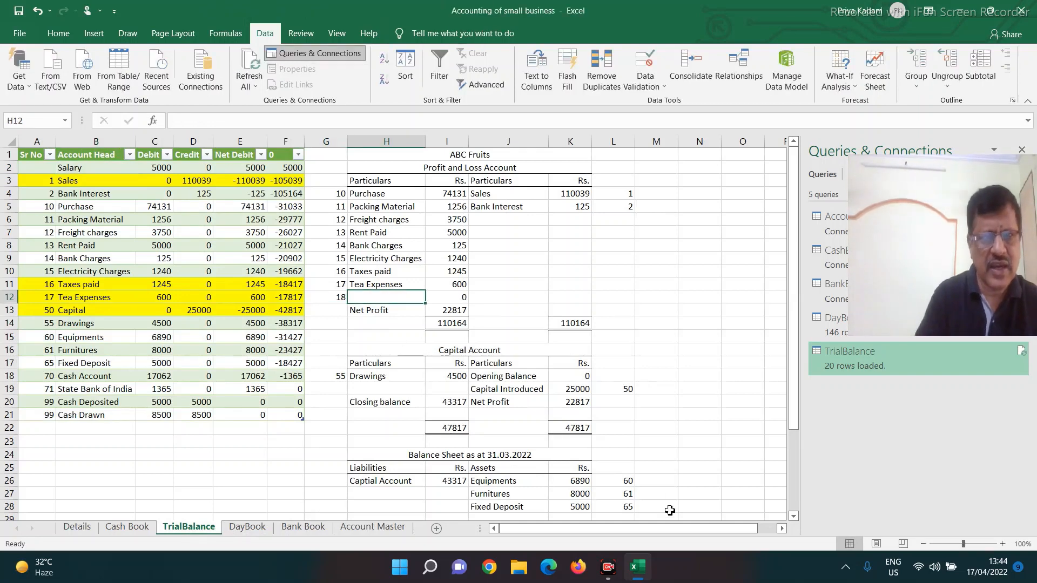
pyautogui.write('Salary')
pyautogui.press('Right')
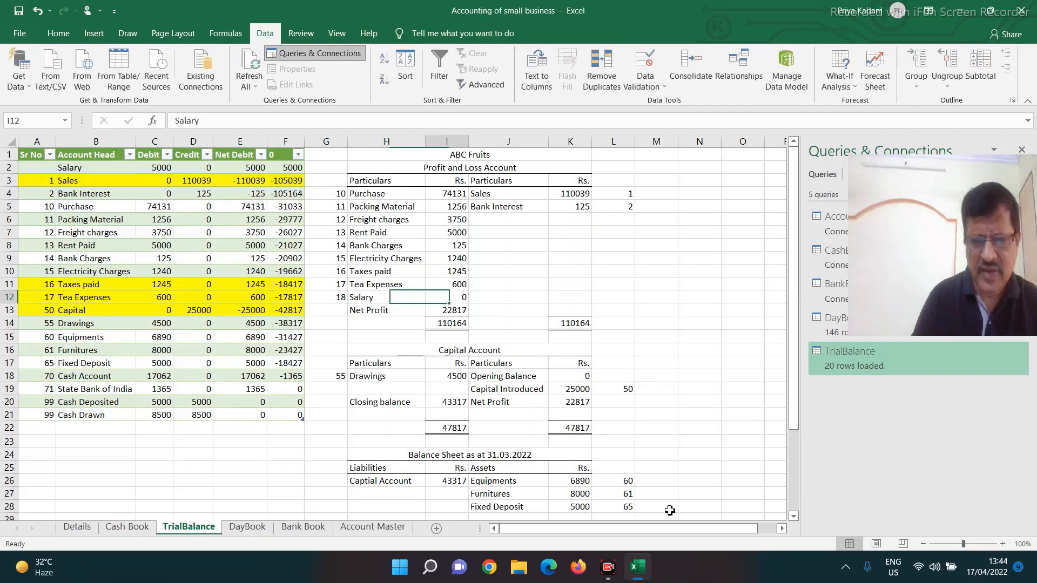
pyautogui.press('Up')
pyautogui.hotkey('ctrl', 'c')
pyautogui.press('Down')
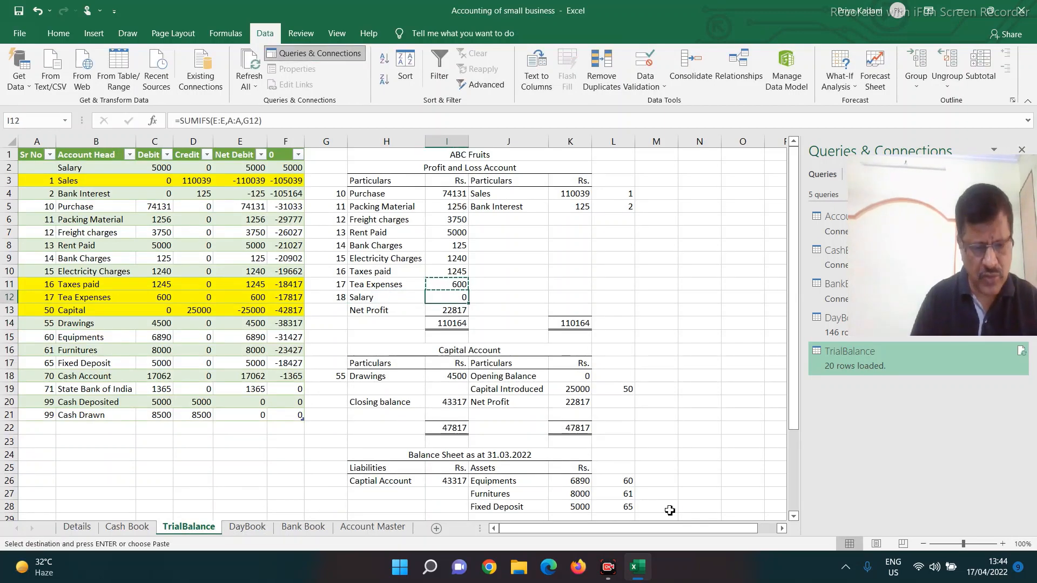
pyautogui.hotkey('ctrl', 'v')
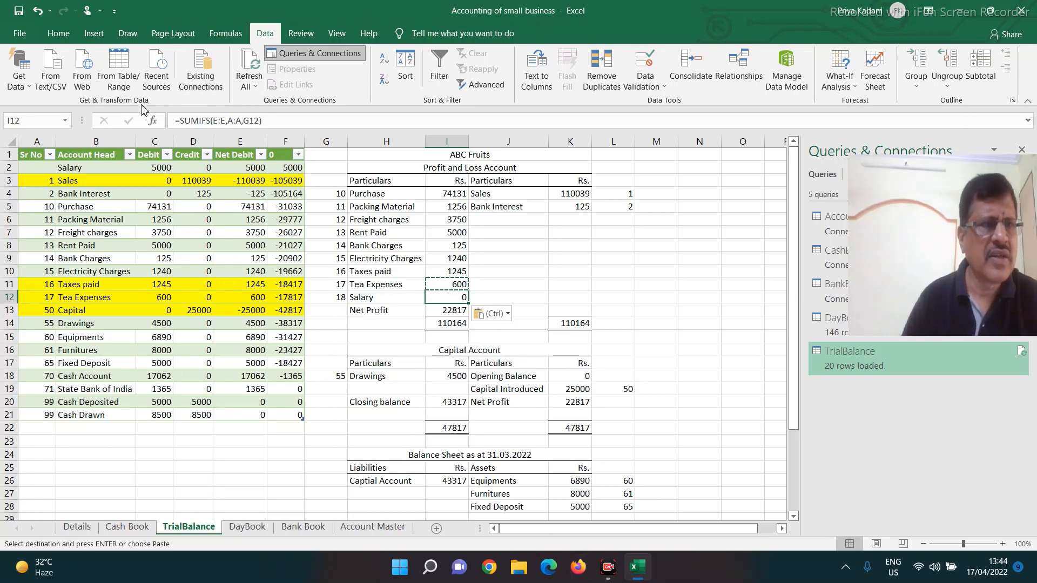
# Step: Refresh all the workbook's queries and review the updated Profit and Loss Account and Balance Sheet totals
pyautogui.click(251, 86)
pyautogui.click(260, 103)
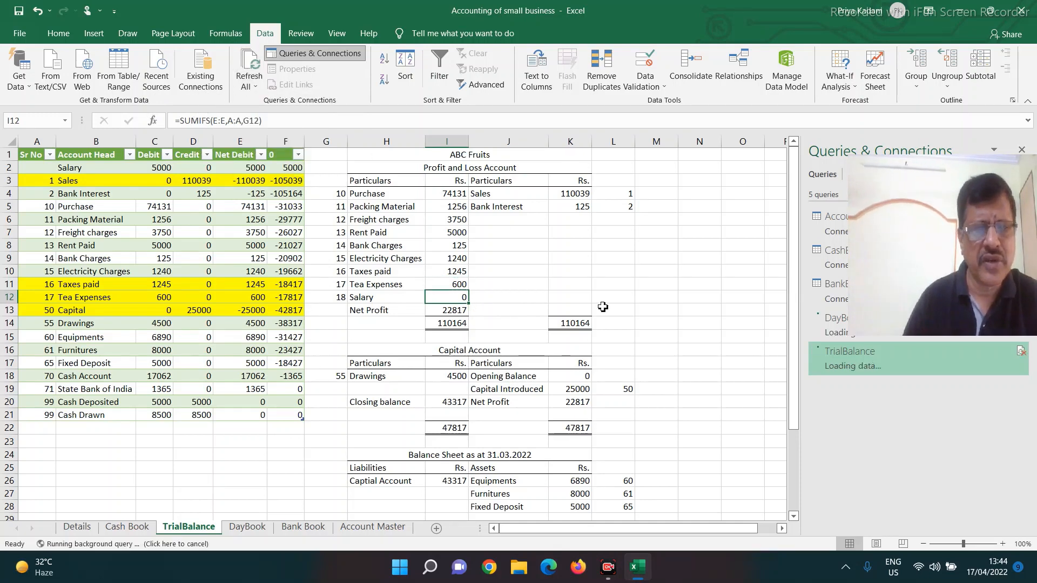
pyautogui.scroll(-5, 513, 295)
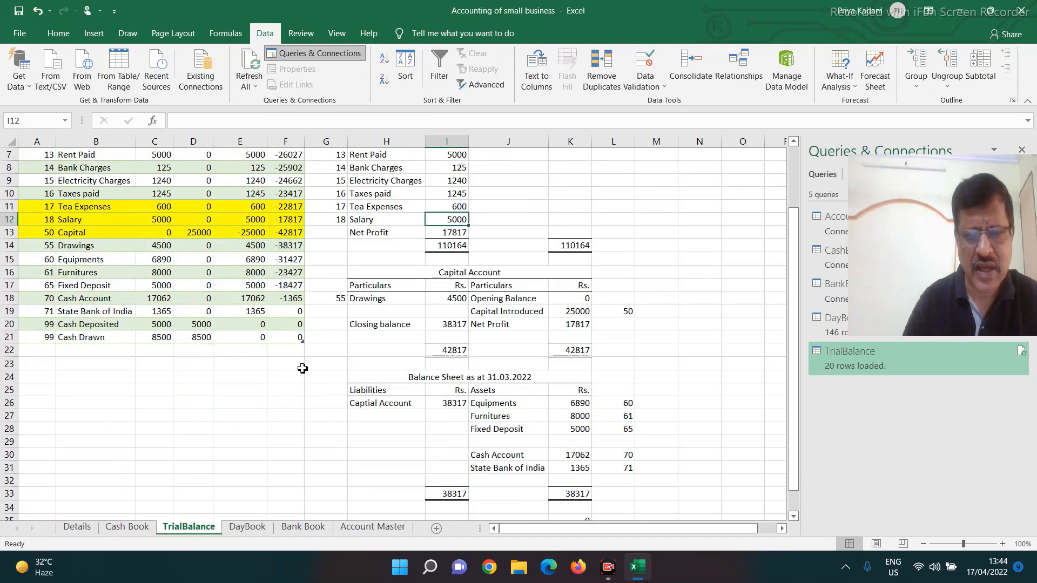
pyautogui.scroll(3, 465, 399)
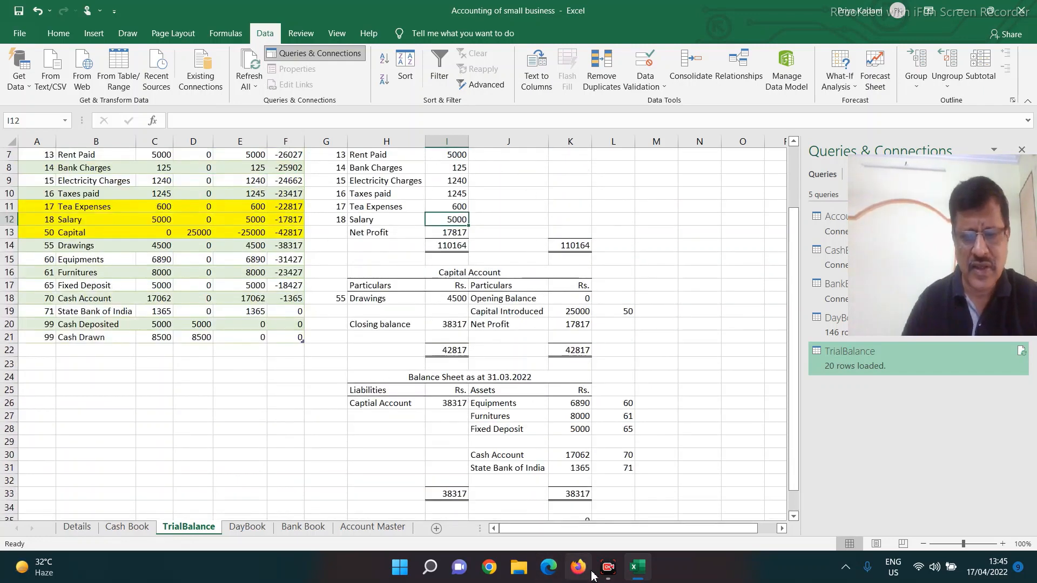
pyautogui.click(607, 570)
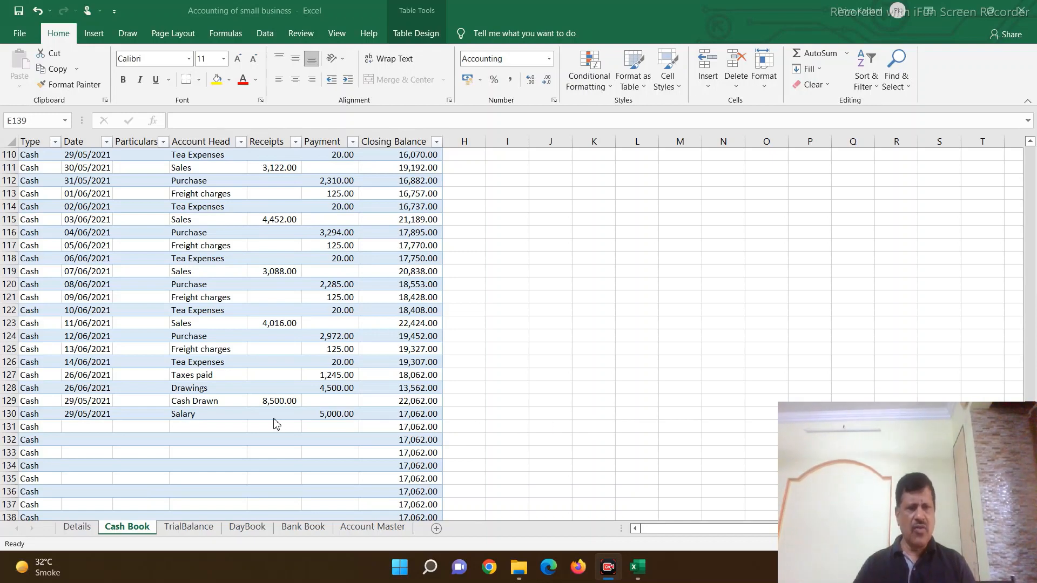
# Step: Copy the Cash Book entries in B90:F128 and paste them below the Salary entry, starting at B131
pyautogui.scroll(8, 273, 421)
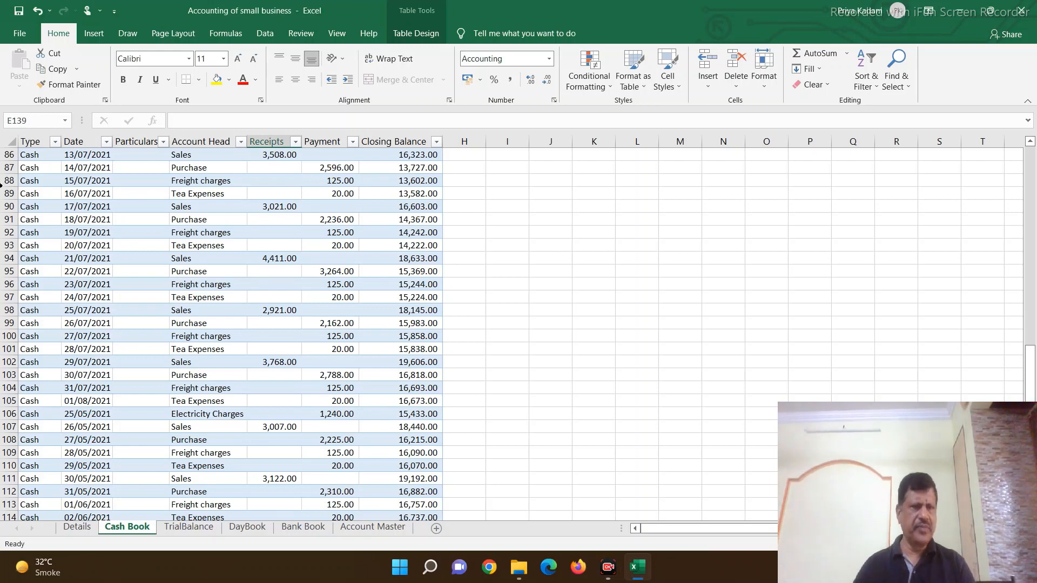
pyautogui.click(82, 205)
pyautogui.hotkey('shift', 'Right')
pyautogui.hotkey('shift', 'Right')
pyautogui.hotkey('shift', 'Right')
pyautogui.hotkey('shift', 'Right')
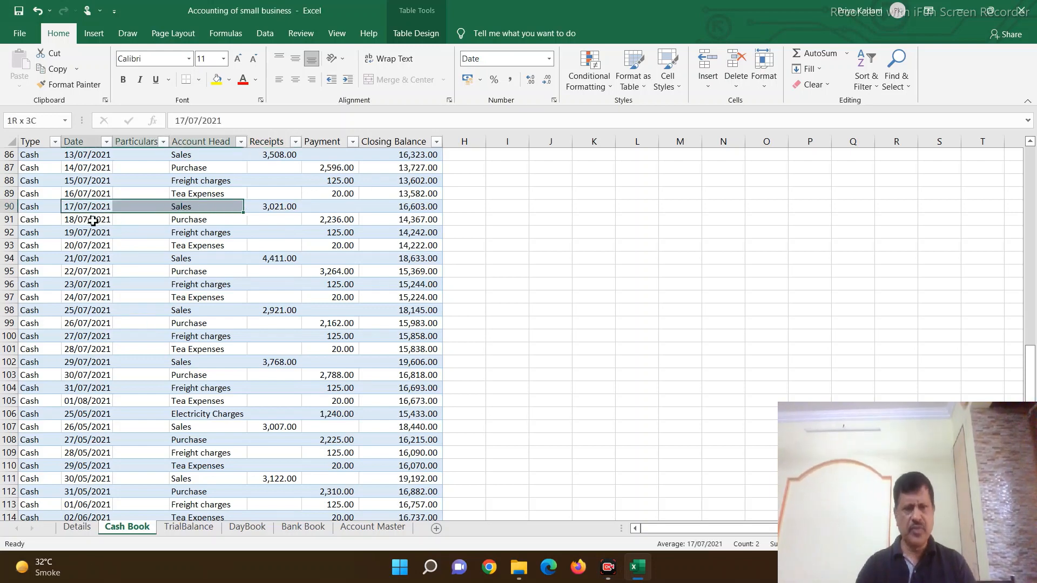
pyautogui.hotkey('shift', 'Down')
pyautogui.hotkey('shift', 'Down')
pyautogui.hotkey('shift', 'Down')
pyautogui.hotkey('shift', 'Down')
pyautogui.hotkey('shift', 'Down')
pyautogui.hotkey('shift', 'Down')
pyautogui.hotkey('shift', 'Down')
pyautogui.hotkey('shift', 'Down')
pyautogui.hotkey('shift', 'Down')
pyautogui.hotkey('shift', 'Down')
pyautogui.hotkey('shift', 'Down')
pyautogui.hotkey('shift', 'Down')
pyautogui.hotkey('shift', 'Down')
pyautogui.hotkey('shift', 'Down')
pyautogui.hotkey('shift', 'Down')
pyautogui.hotkey('shift', 'Down')
pyautogui.hotkey('shift', 'Down')
pyautogui.hotkey('shift', 'Down')
pyautogui.hotkey('shift', 'Down')
pyautogui.hotkey('shift', 'Down')
pyautogui.hotkey('shift', 'Down')
pyautogui.hotkey('shift', 'Down')
pyautogui.hotkey('shift', 'Down')
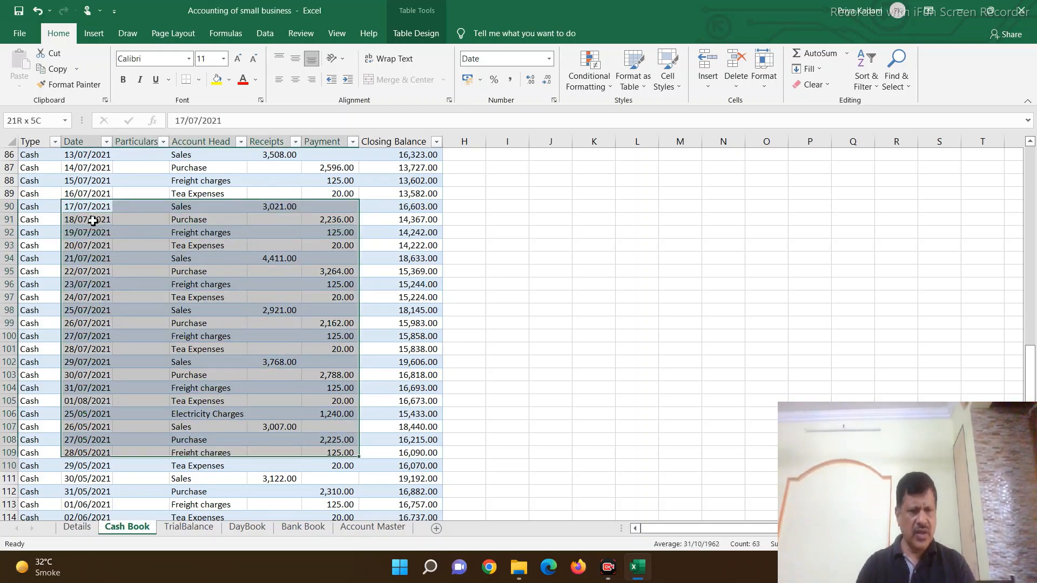
pyautogui.scroll(-3, 93, 221)
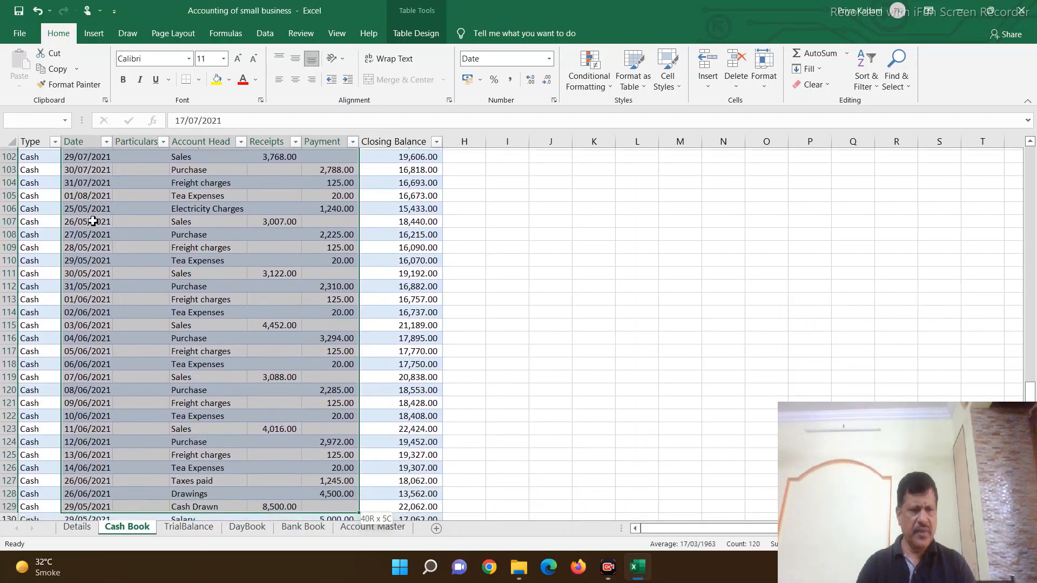
pyautogui.hotkey('shift', 'Down')
pyautogui.hotkey('shift', 'Down')
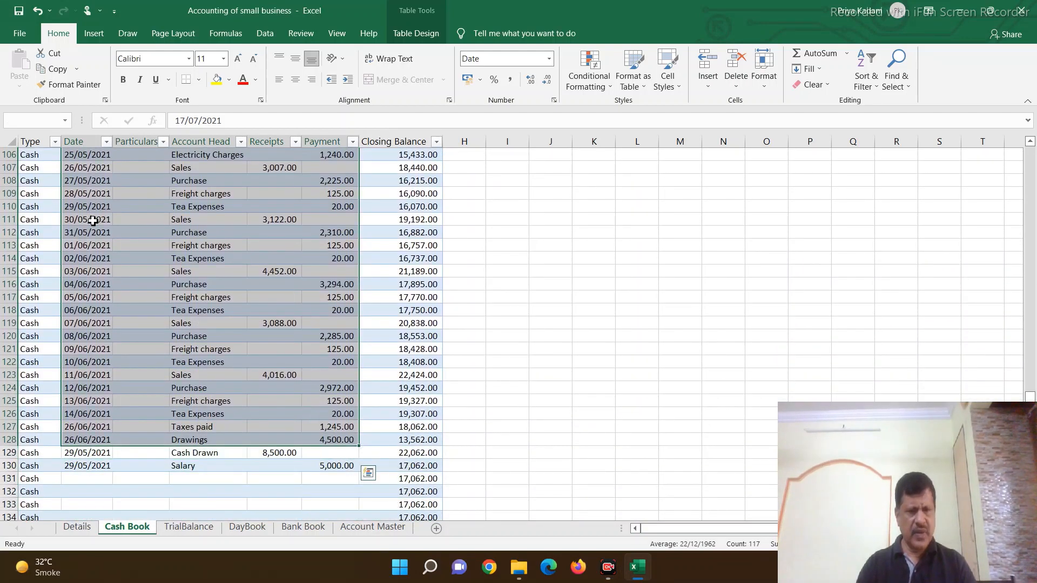
pyautogui.hotkey('ctrl', 'c')
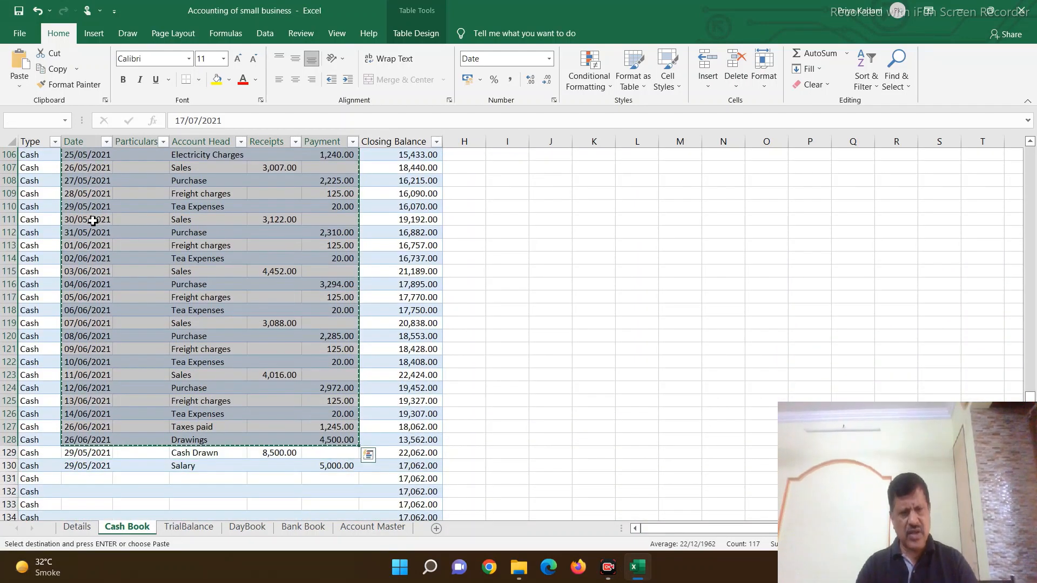
pyautogui.scroll(-5, 64, 295)
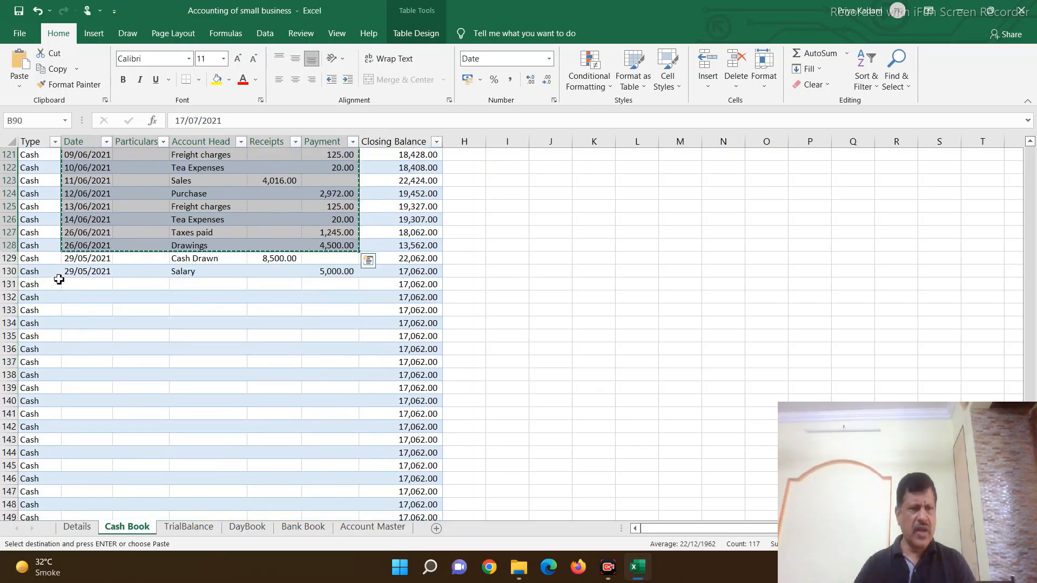
pyautogui.click(70, 284)
pyautogui.hotkey('ctrl', 'v')
pyautogui.scroll(-12, 335, 347)
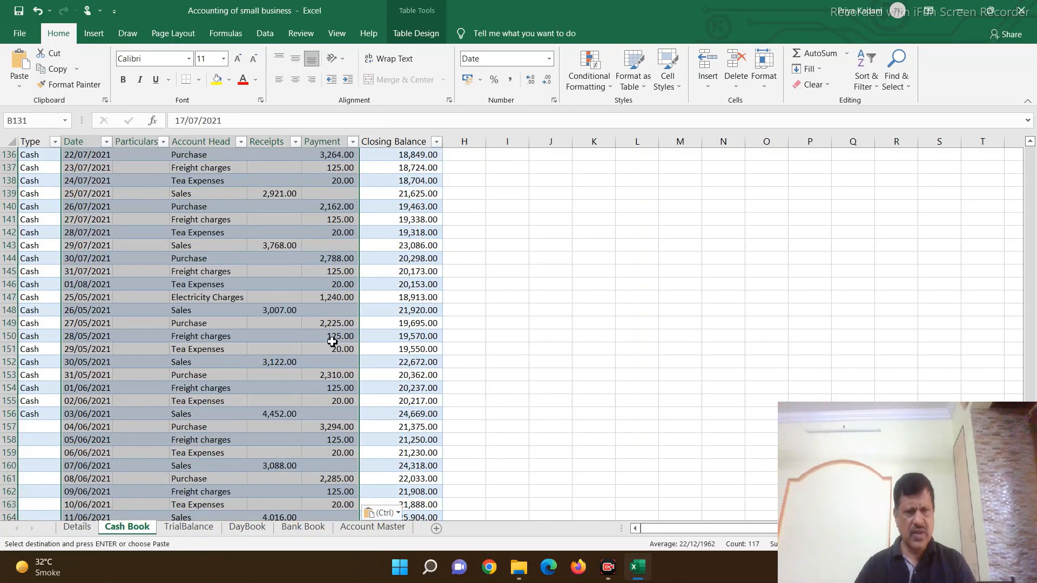
# Step: Copy the type Cash from A156 down the Type column of the Cash Book through row 182
pyautogui.scroll(7, 93, 364)
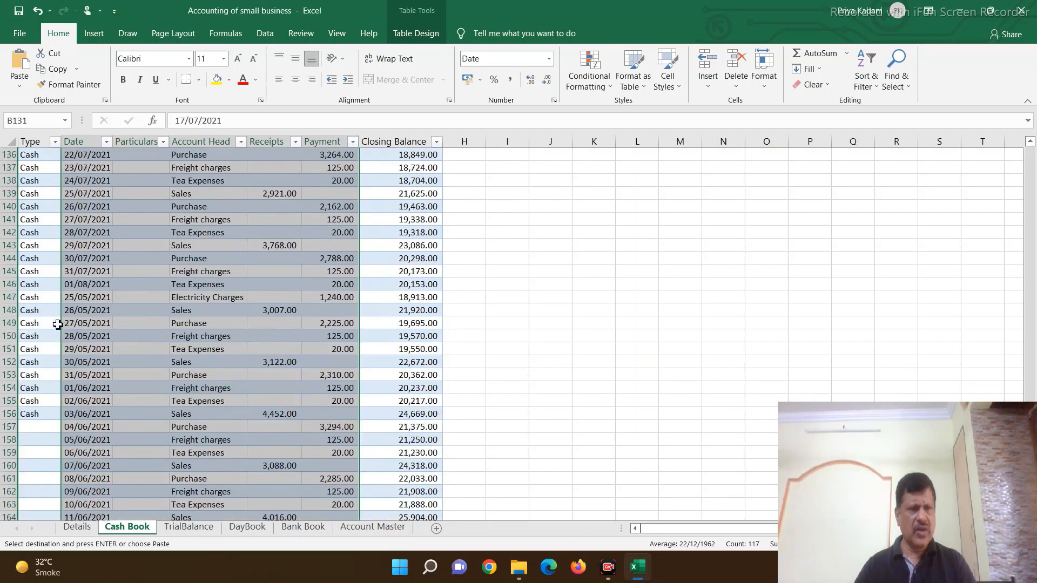
pyautogui.click(37, 414)
pyautogui.hotkey('ctrl', 'c')
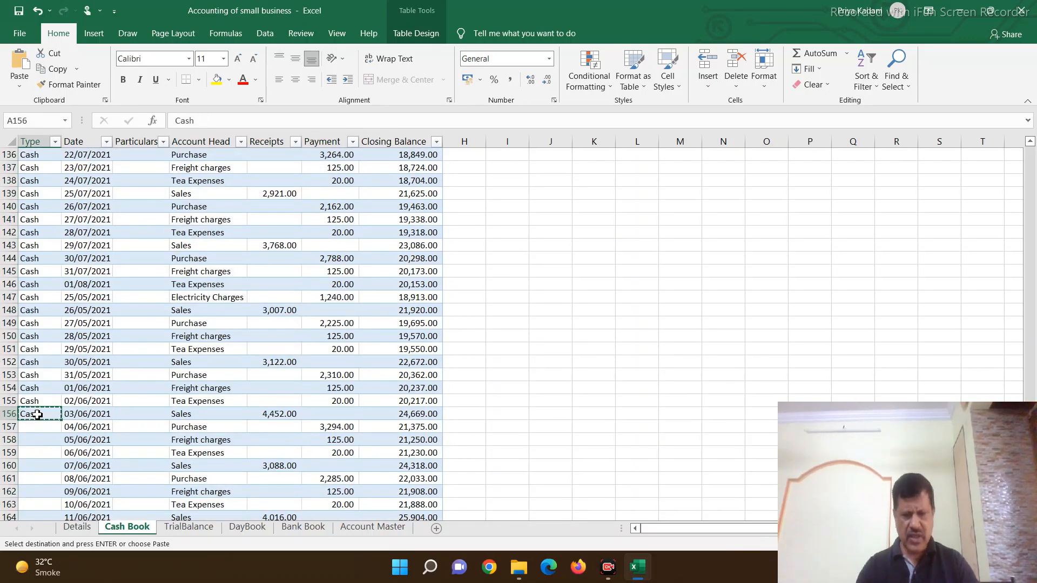
pyautogui.press('Down')
pyautogui.hotkey('shift', 'Down')
pyautogui.hotkey('shift', 'Down')
pyautogui.hotkey('shift', 'Down')
pyautogui.hotkey('shift', 'Down')
pyautogui.hotkey('shift', 'Down')
pyautogui.hotkey('shift', 'Down')
pyautogui.hotkey('shift', 'Down')
pyautogui.hotkey('shift', 'Down')
pyautogui.hotkey('shift', 'Down')
pyautogui.hotkey('shift', 'Down')
pyautogui.hotkey('shift', 'Down')
pyautogui.hotkey('shift', 'Down')
pyautogui.hotkey('shift', 'Down')
pyautogui.hotkey('shift', 'Down')
pyautogui.hotkey('shift', 'Down')
pyautogui.hotkey('shift', 'Down')
pyautogui.hotkey('shift', 'Down')
pyautogui.hotkey('shift', 'Down')
pyautogui.hotkey('shift', 'Down')
pyautogui.hotkey('shift', 'Down')
pyautogui.hotkey('shift', 'Down')
pyautogui.hotkey('shift', 'Down')
pyautogui.hotkey('shift', 'Down')
pyautogui.hotkey('shift', 'Down')
pyautogui.hotkey('shift', 'Down')
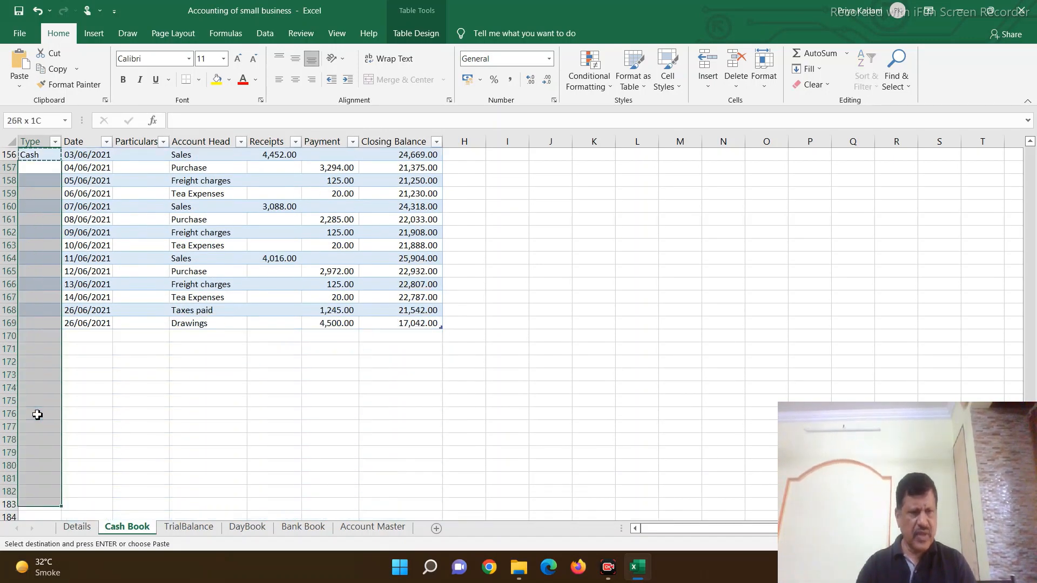
pyautogui.hotkey('ctrl', 'v')
# Step: Start a closing entry in row 182 of the Cash Book with the date 31/03/2022 and the account head Cash Account
pyautogui.press('Down')
pyautogui.press('Down')
pyautogui.press('Down')
pyautogui.press('Down')
pyautogui.press('Down')
pyautogui.press('Down')
pyautogui.press('Down')
pyautogui.press('Down')
pyautogui.press('Down')
pyautogui.press('Down')
pyautogui.press('Down')
pyautogui.press('Down')
pyautogui.press('Down')
pyautogui.press('Down')
pyautogui.press('Down')
pyautogui.press('Down')
pyautogui.press('Down')
pyautogui.press('Down')
pyautogui.press('Down')
pyautogui.press('Down')
pyautogui.press('Down')
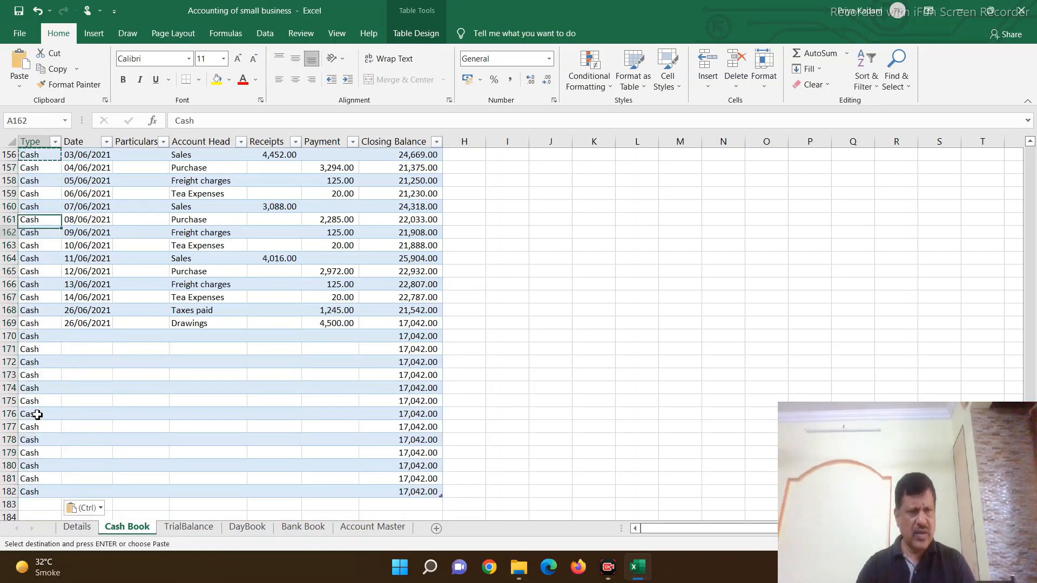
pyautogui.press('Up')
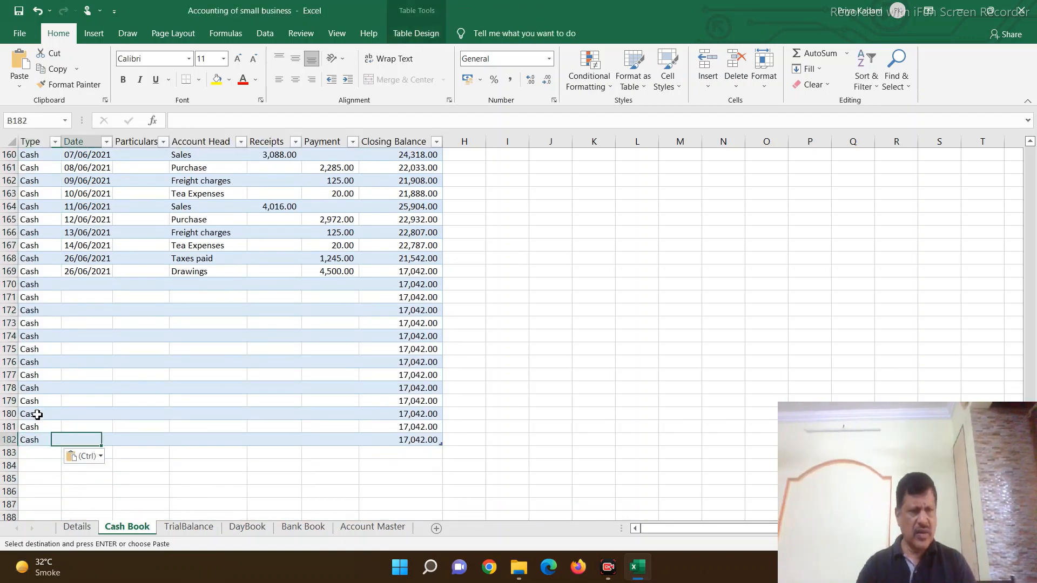
pyautogui.press('Right')
pyautogui.write('31/03/2022')
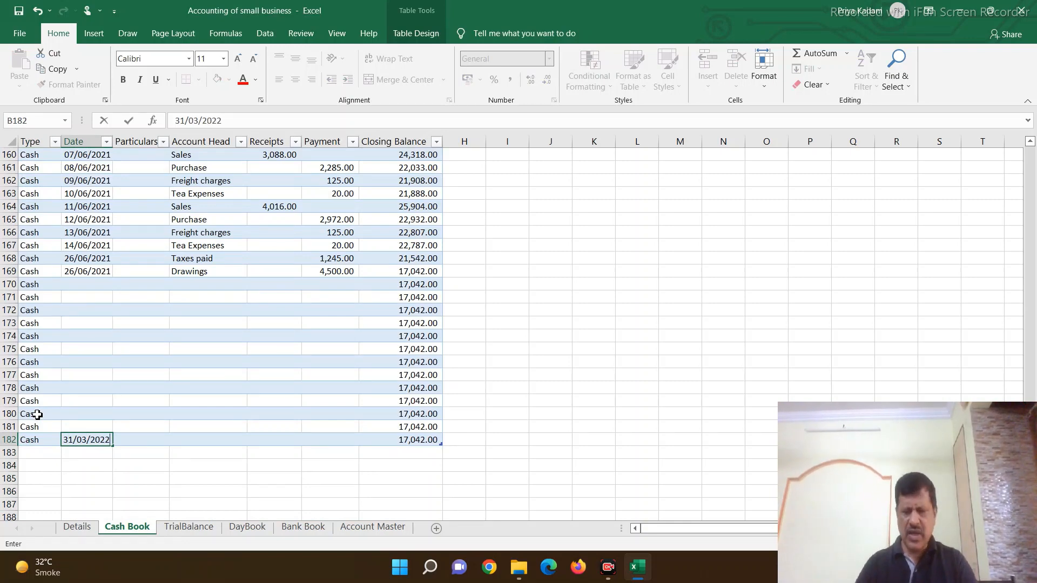
pyautogui.press('Tab')
pyautogui.press('Tab')
pyautogui.write('Ca')
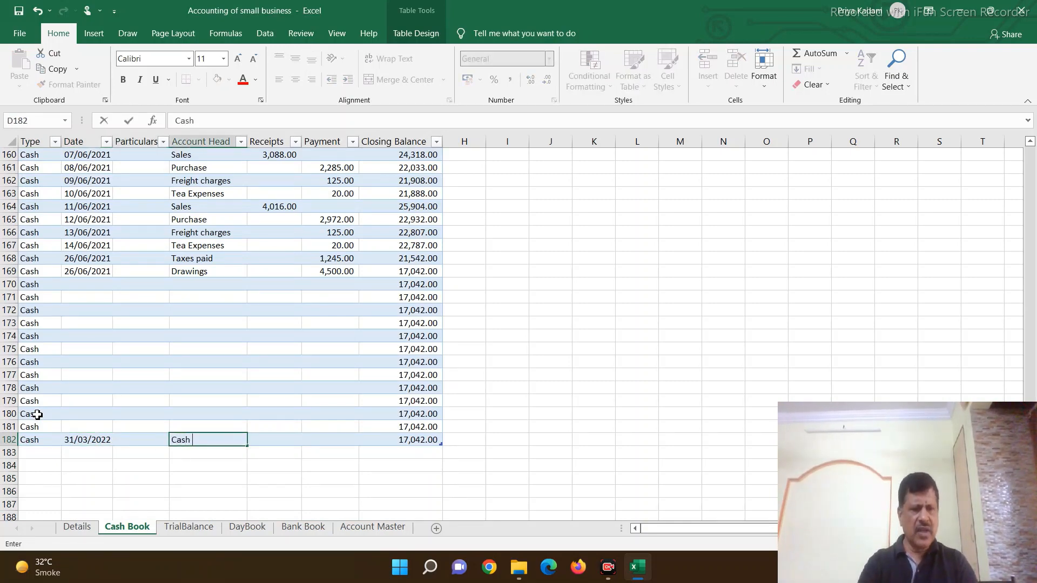
pyautogui.write('sh Account')
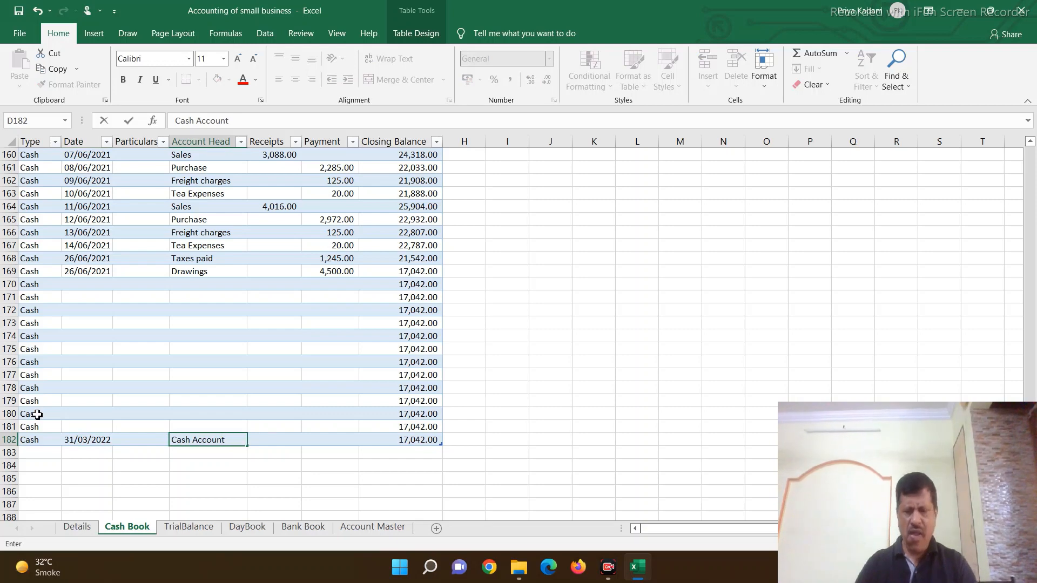
# Step: Enter a Payment formula in F182 that picks up the closing balance from G181 in the row above
pyautogui.press('Tab')
pyautogui.press('Tab')
pyautogui.write('+')
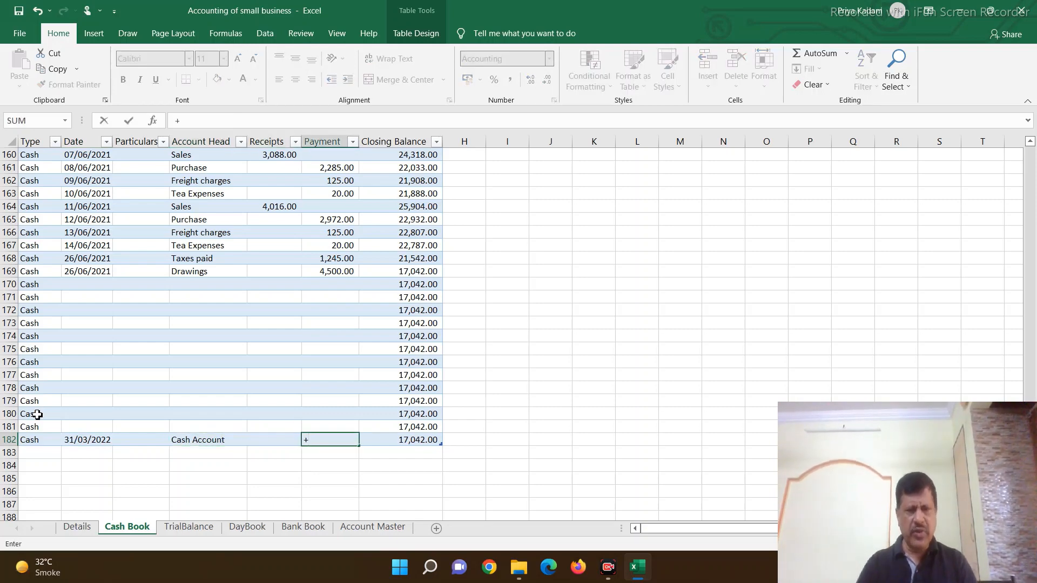
pyautogui.press('Up')
pyautogui.press('Right')
pyautogui.press('Return')
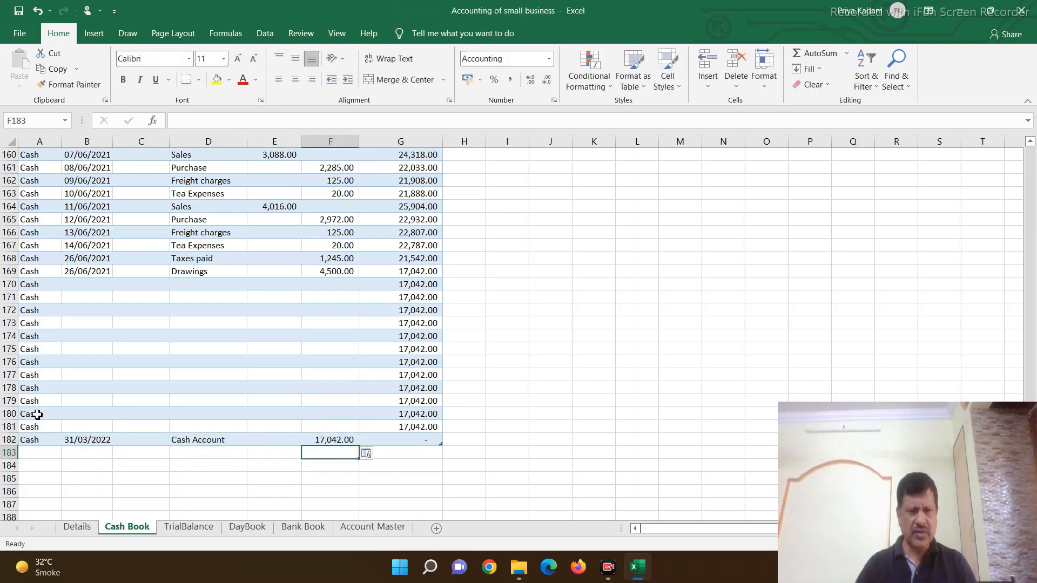
pyautogui.click(242, 308)
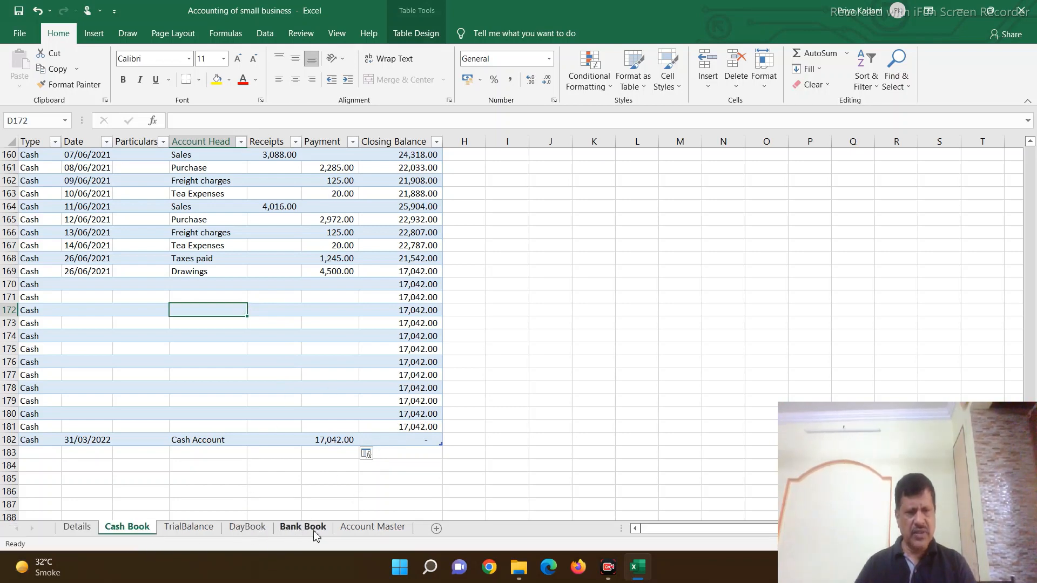
# Step: Refresh all queries from the TrialBalance sheet and check the Net Profit formula in I13
pyautogui.click(212, 530)
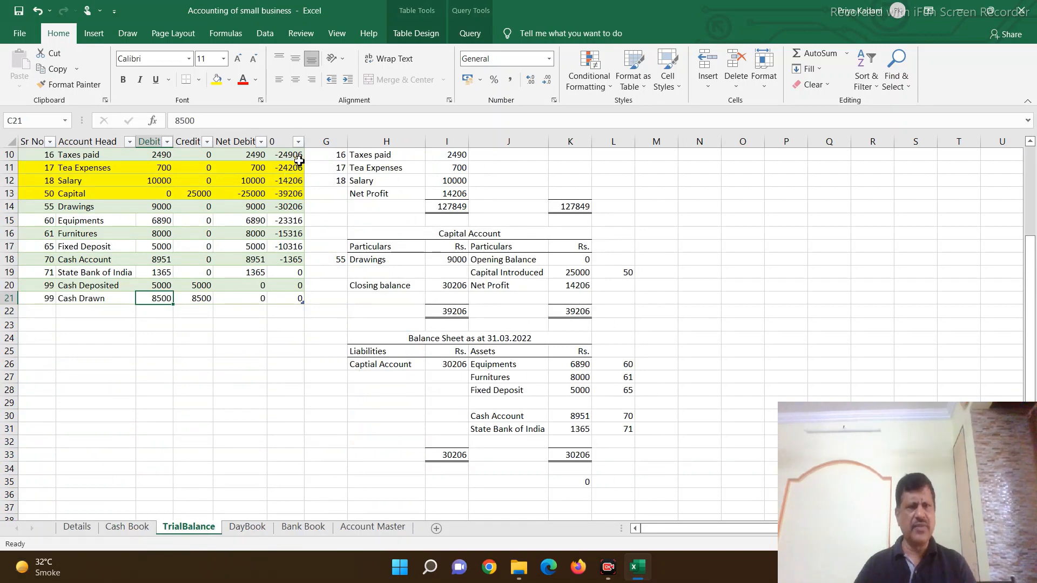
pyautogui.click(265, 34)
pyautogui.click(249, 84)
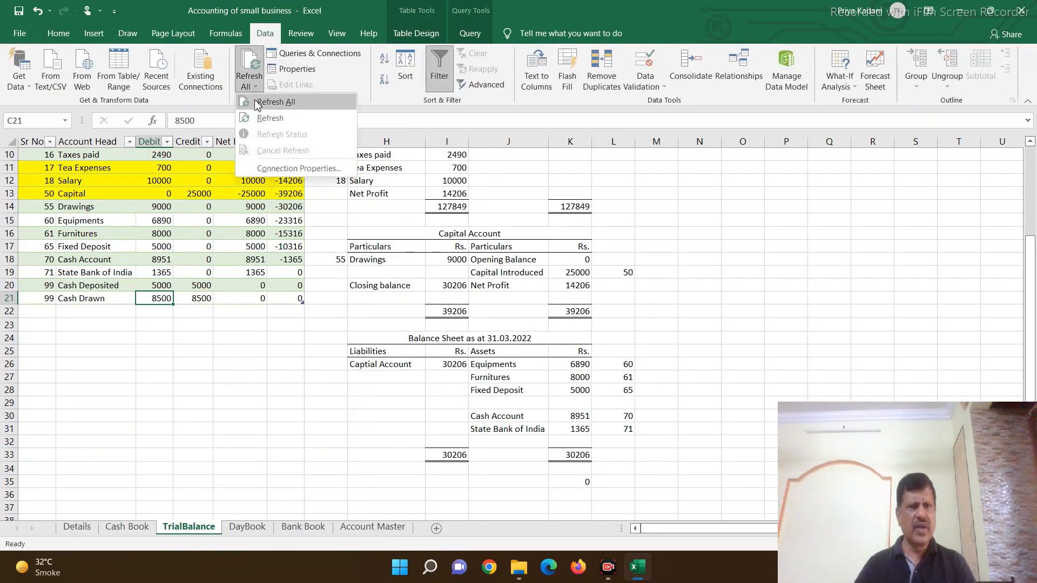
pyautogui.click(258, 104)
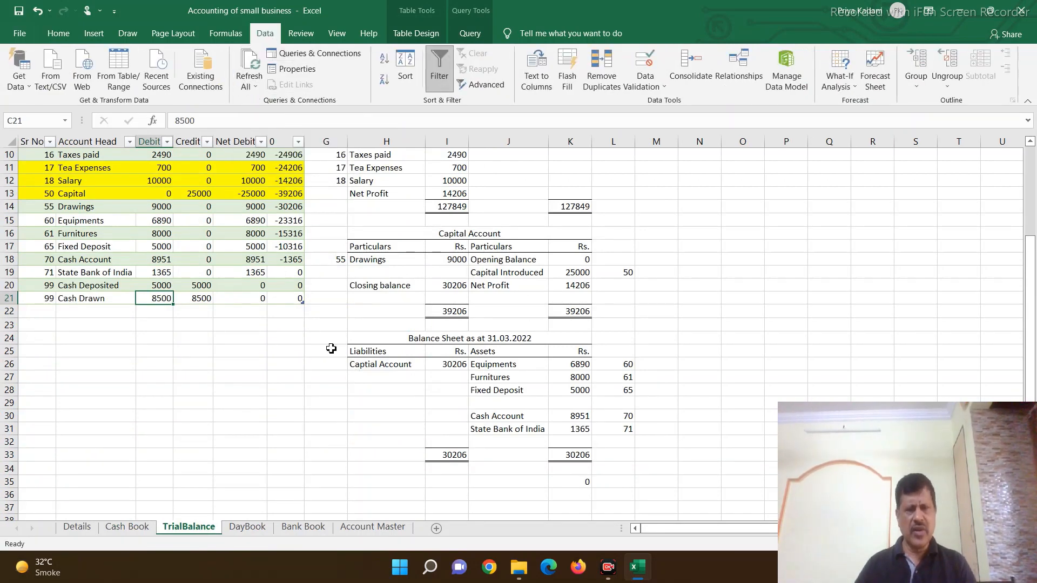
pyautogui.click(455, 193)
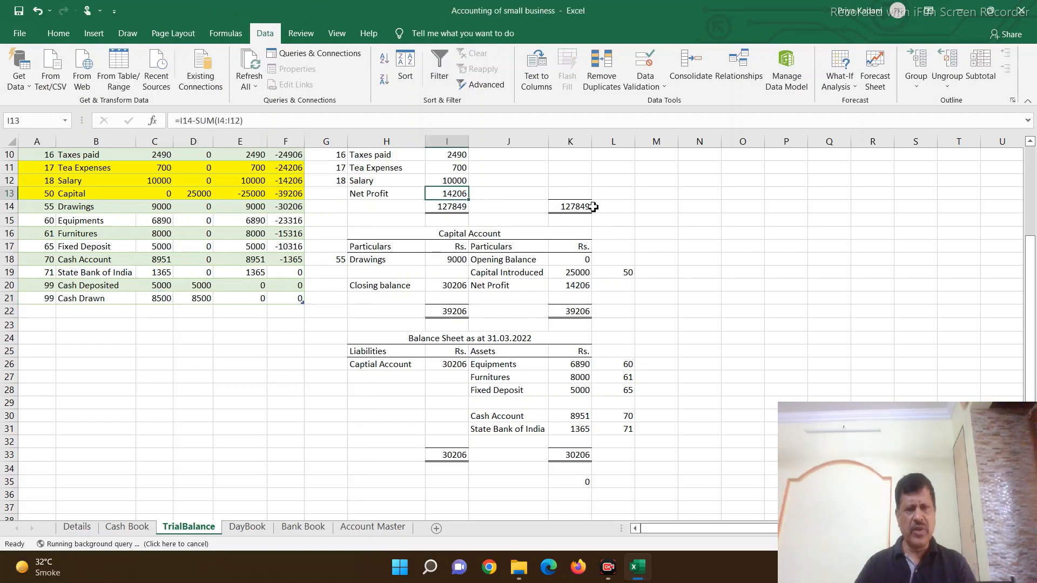